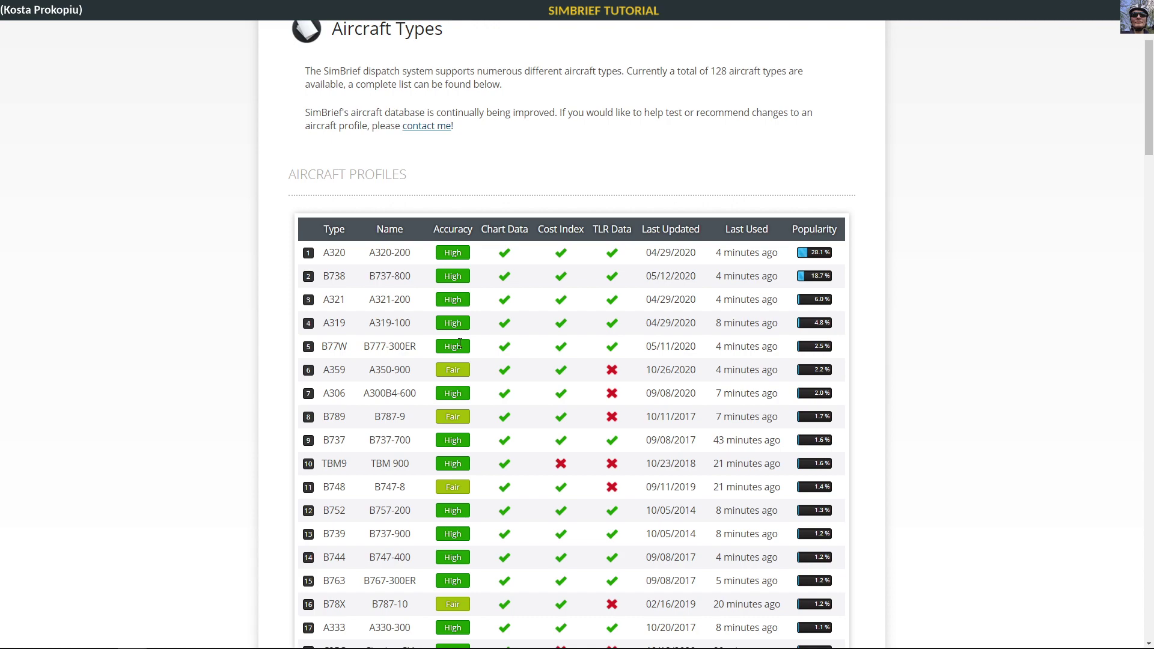
# Step: Examine the accuracy, chart data, cost index and TLR data columns across the full list of aircraft profiles
pyautogui.moveTo(460, 343)
pyautogui.mouseDown()
pyautogui.moveTo(431, 347)
pyautogui.moveTo(452, 347)
pyautogui.mouseUp()
pyautogui.scroll(-12, 504, 356)
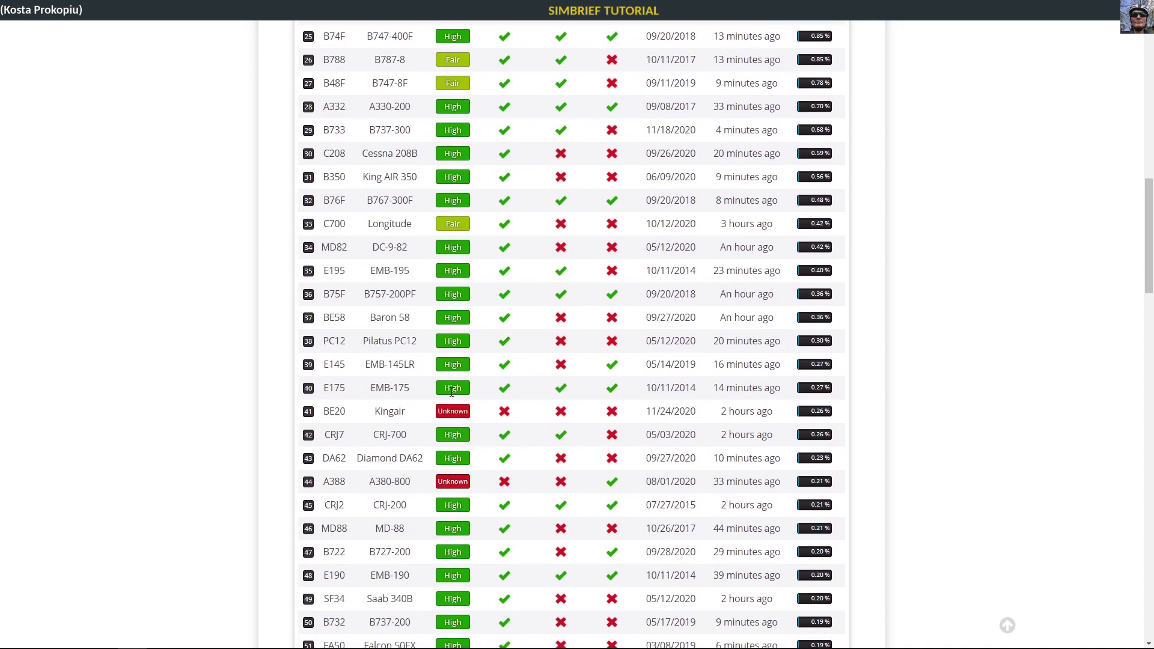
pyautogui.scroll(-3, 477, 500)
pyautogui.scroll(-1, 477, 499)
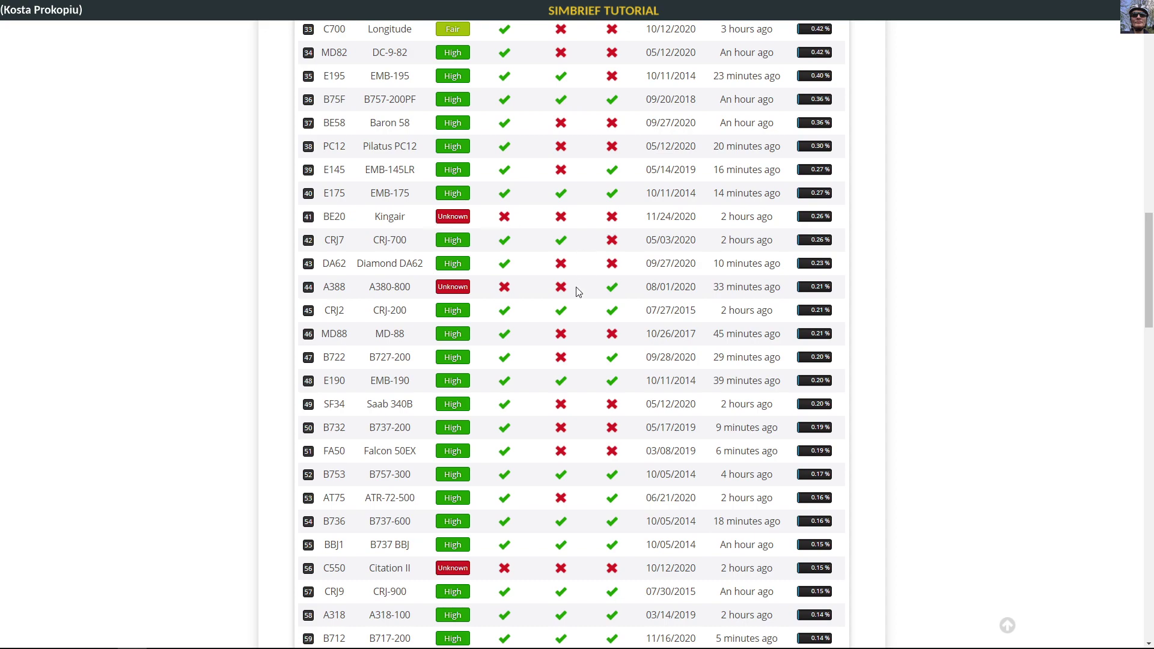
pyautogui.scroll(-5, 487, 274)
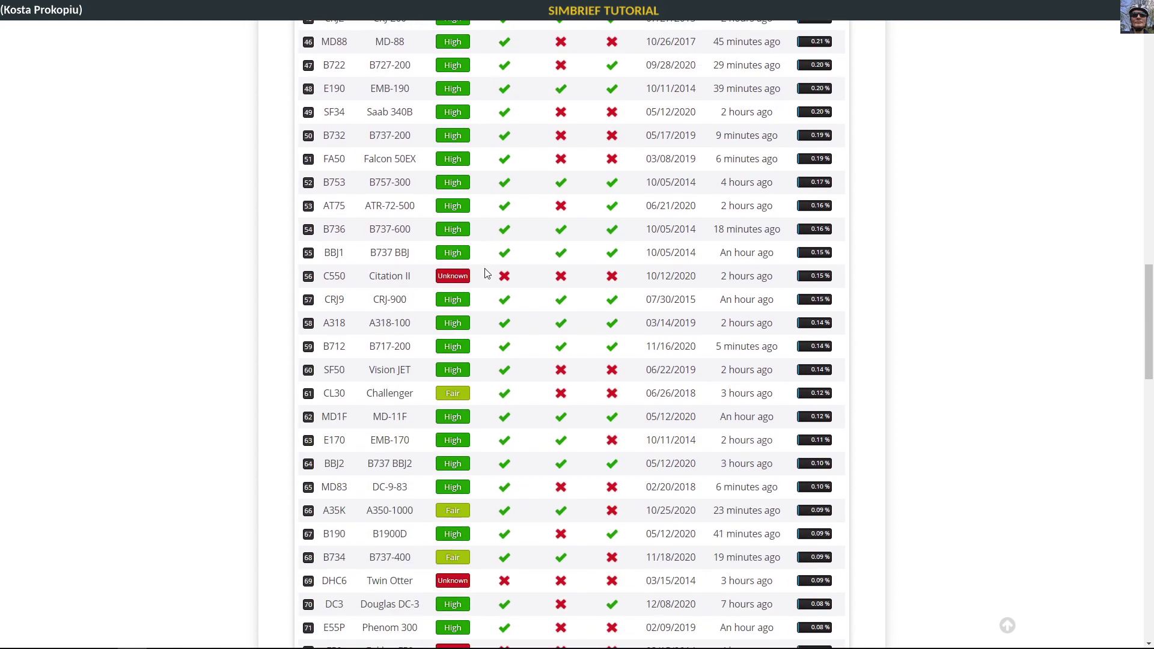
pyautogui.scroll(-3, 487, 273)
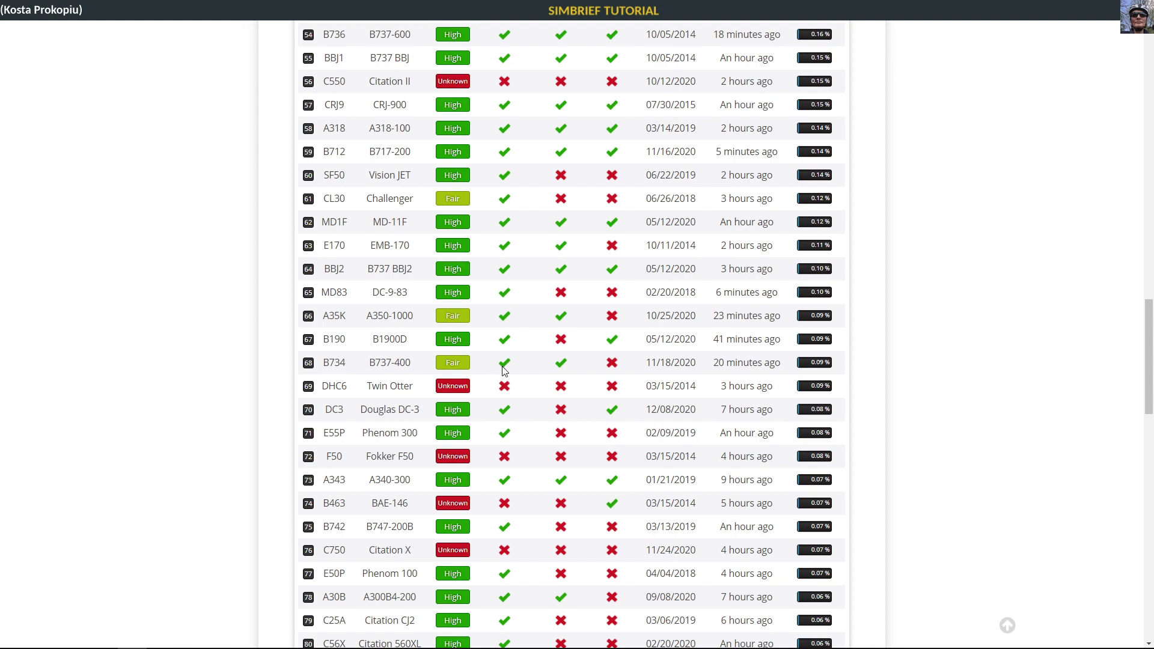
pyautogui.scroll(-6, 500, 375)
pyautogui.scroll(-9, 505, 375)
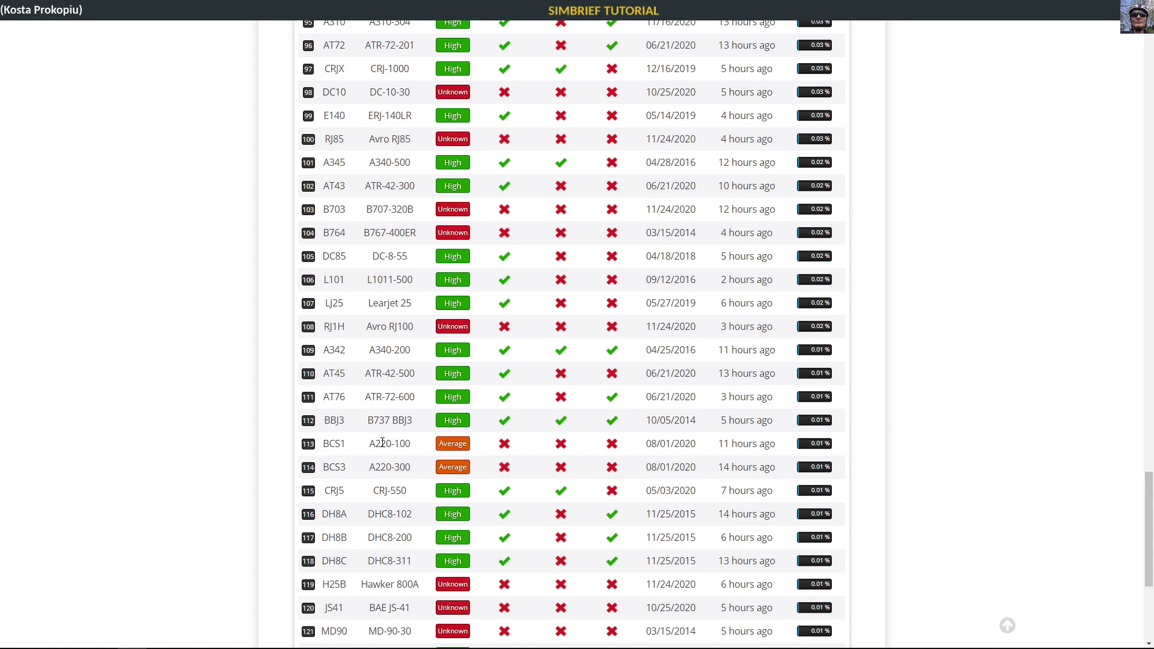
pyautogui.moveTo(369, 443); pyautogui.dragTo(415, 448)
pyautogui.doubleClick(452, 445)
pyautogui.scroll(-5, 477, 471)
pyautogui.scroll(12, 471, 471)
pyautogui.scroll(20, 472, 473)
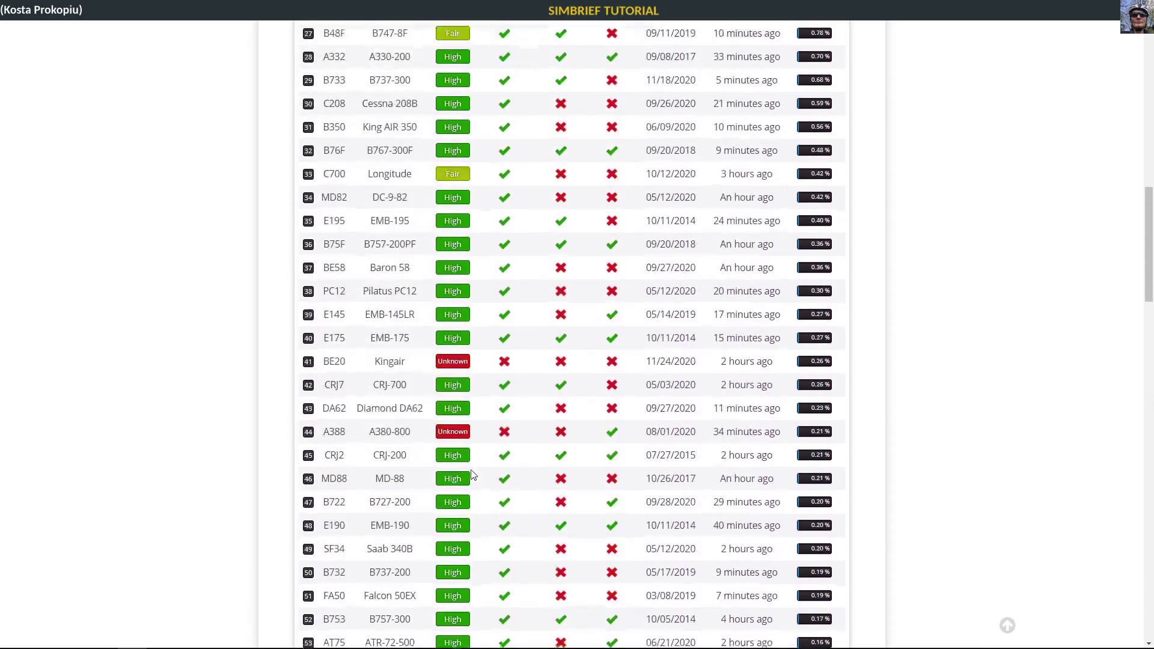
pyautogui.scroll(-6, 468, 452)
pyautogui.scroll(5, 468, 452)
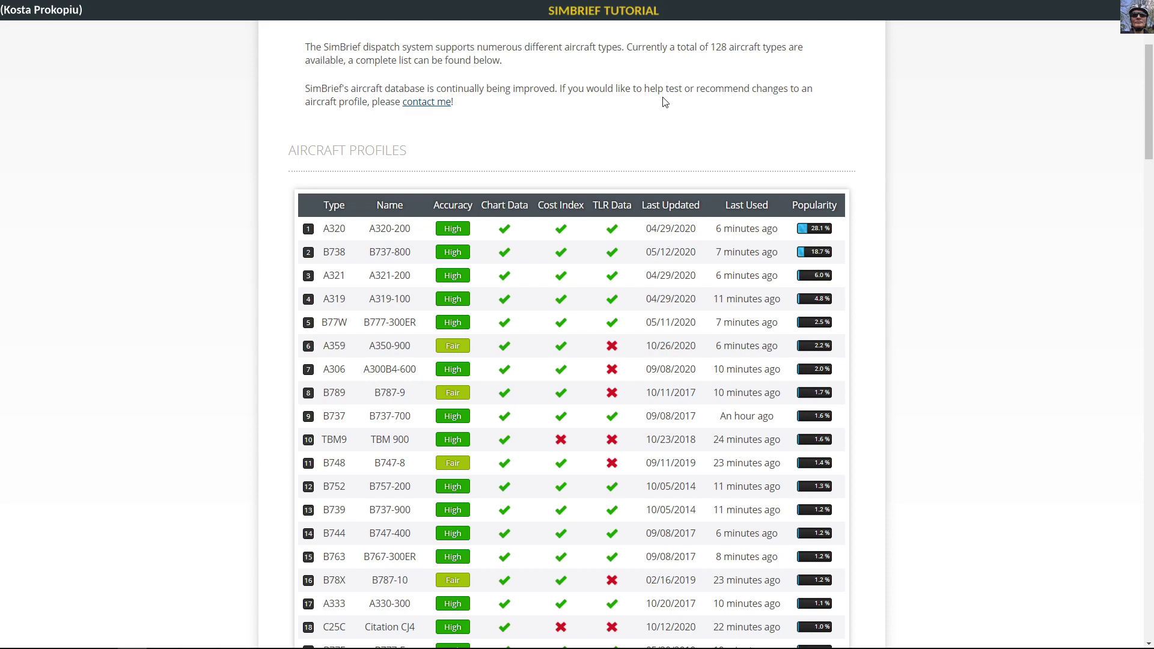
pyautogui.scroll(-6, 661, 343)
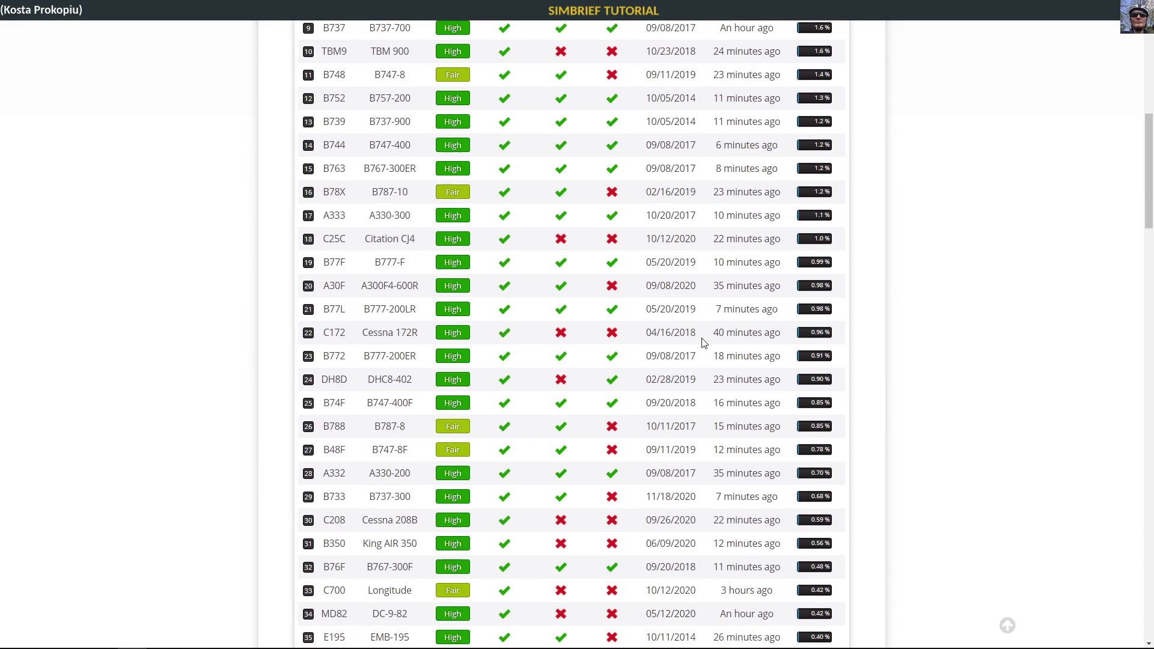
pyautogui.scroll(5, 541, 361)
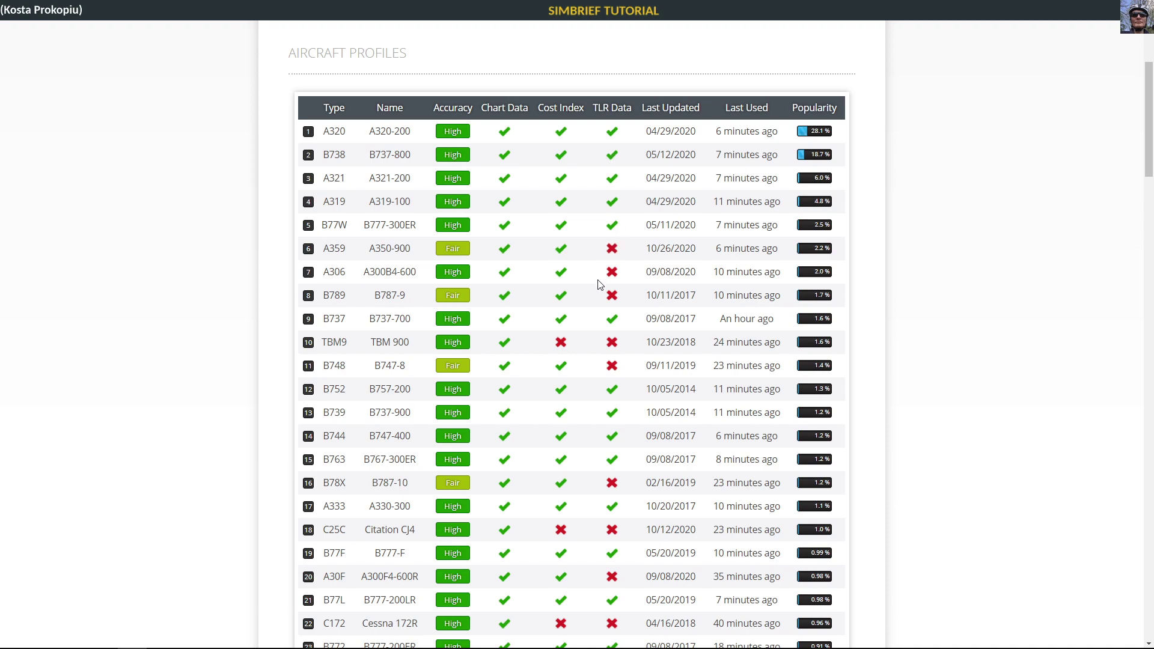
pyautogui.scroll(-15, 597, 282)
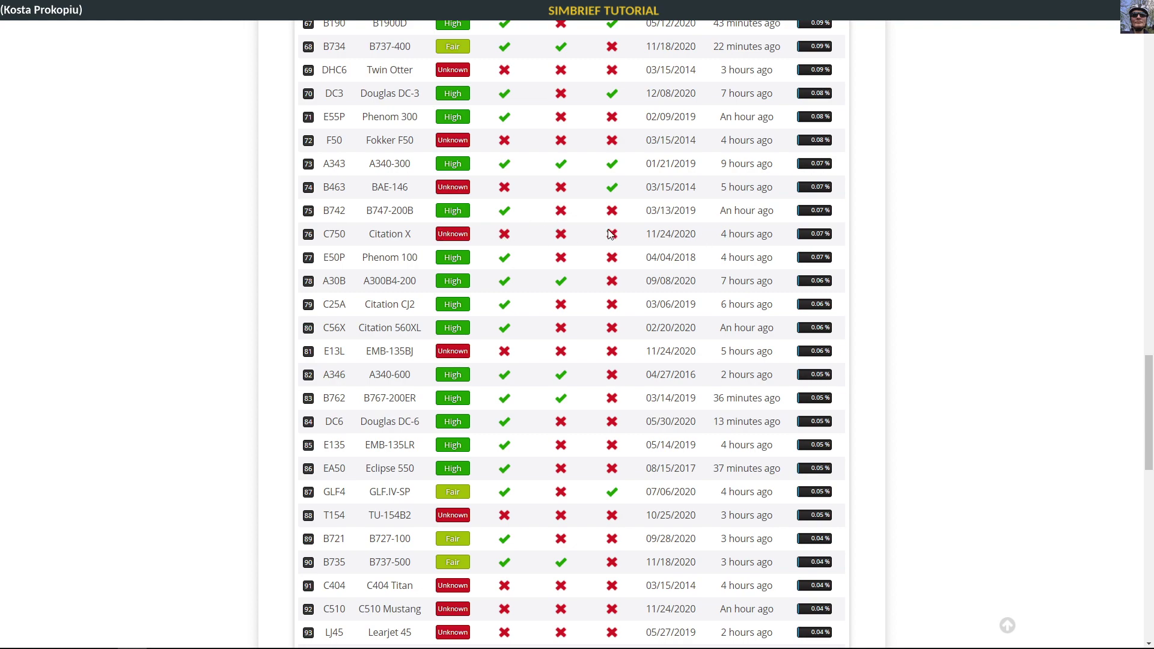
pyautogui.scroll(-15, 619, 239)
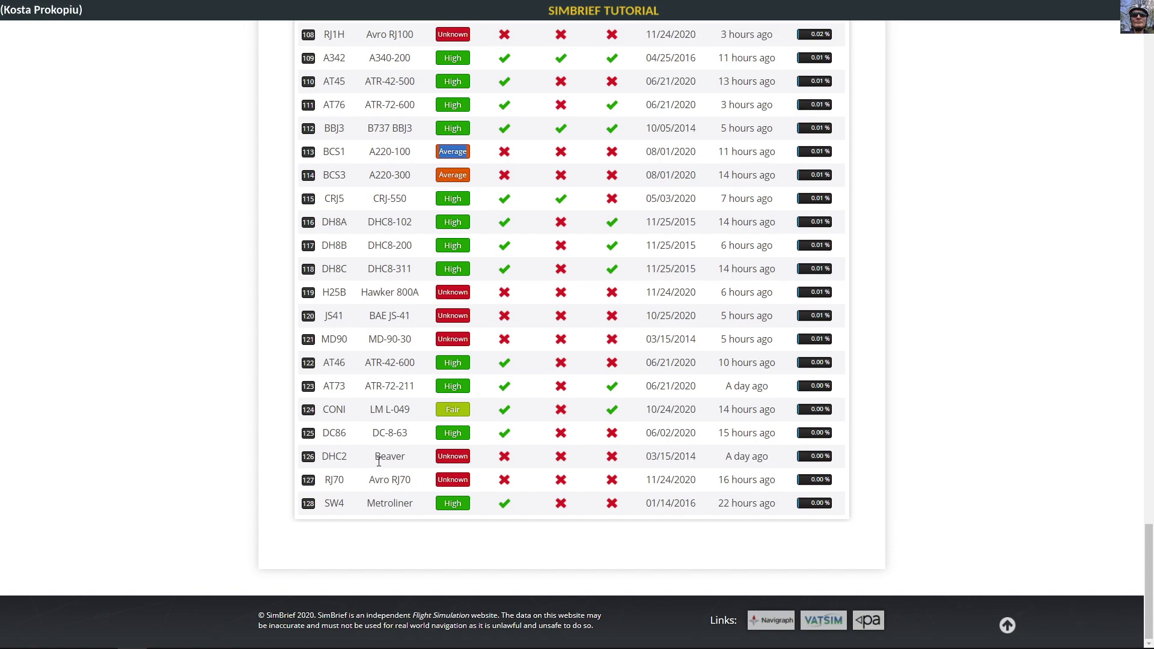
pyautogui.scroll(20, 499, 425)
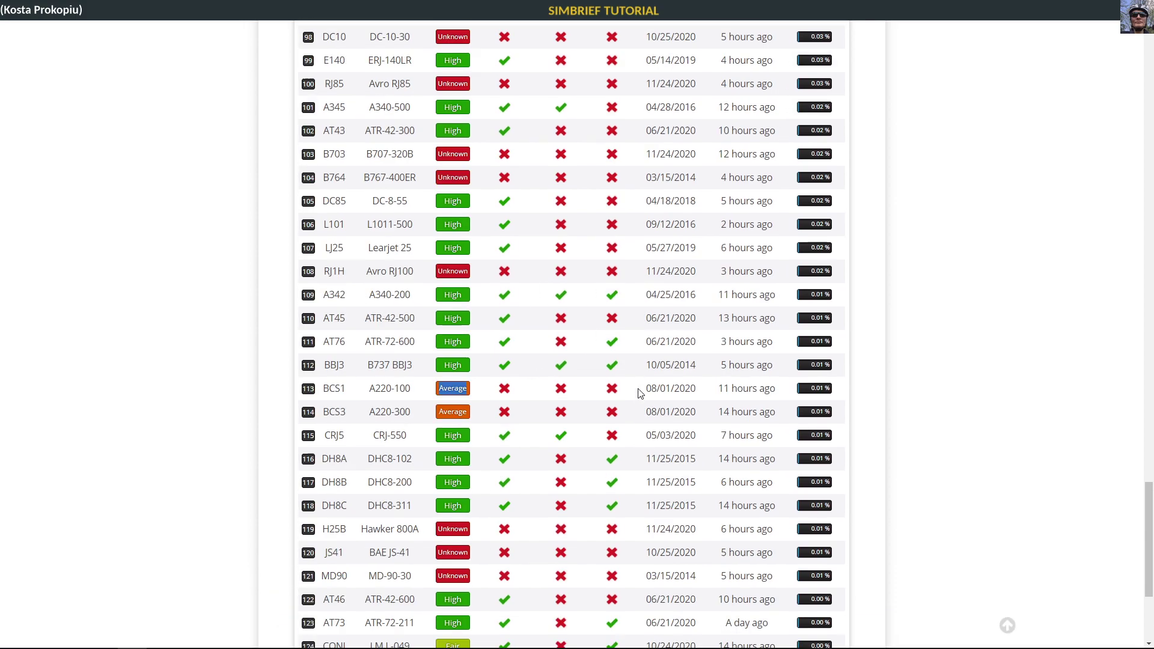
pyautogui.scroll(1, 636, 373)
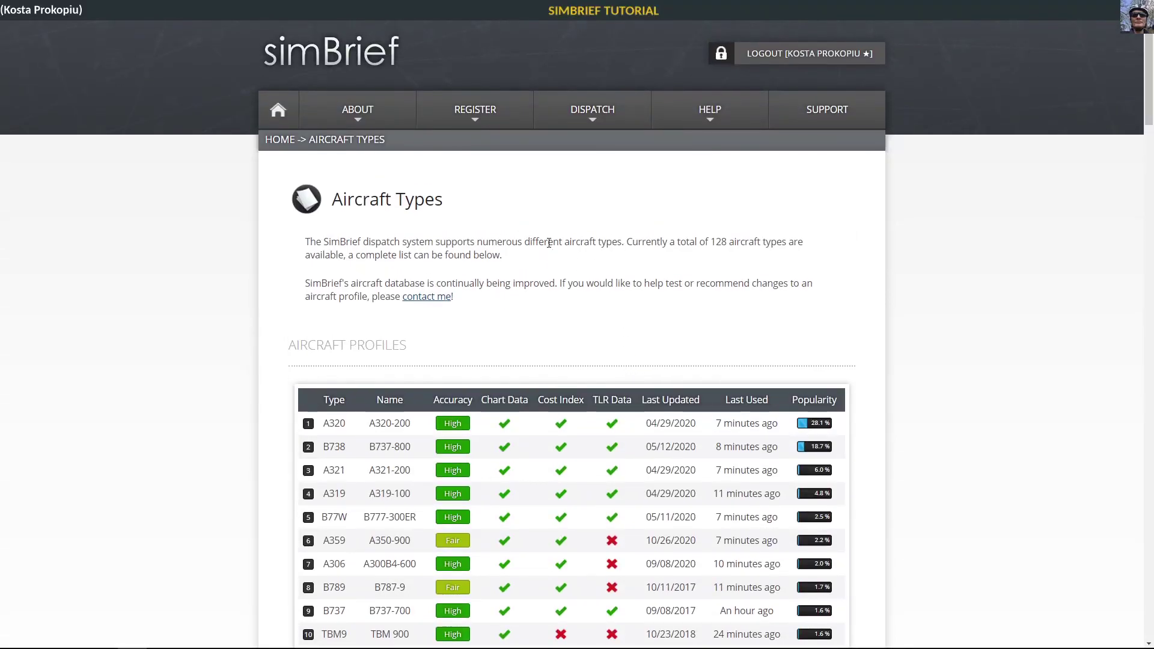
# Step: Open the saved airframes and start editing the B738 airframe registered D-AHFB
pyautogui.moveTo(319, 137)
pyautogui.moveTo(578, 117)
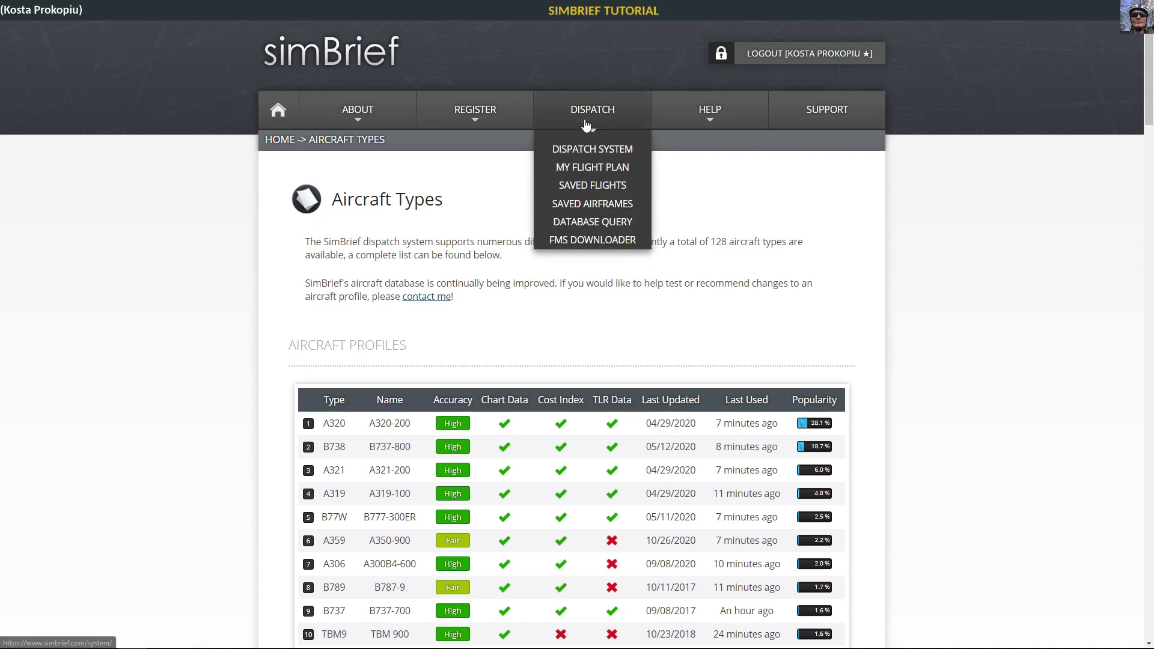
pyautogui.click(579, 205)
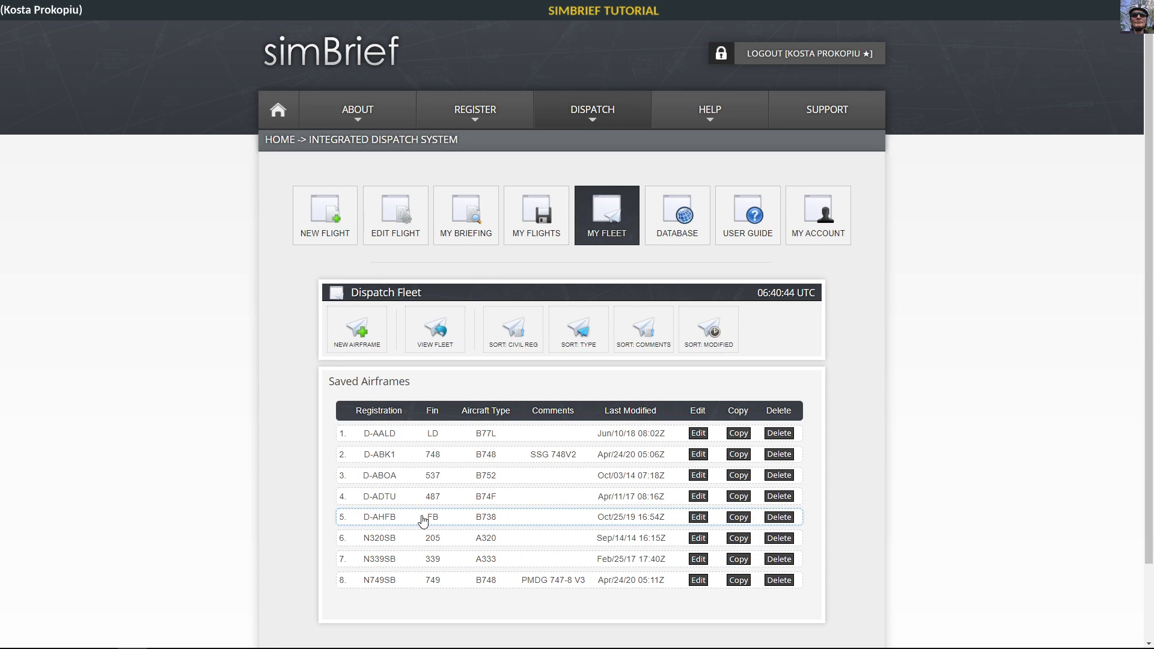
pyautogui.click(698, 518)
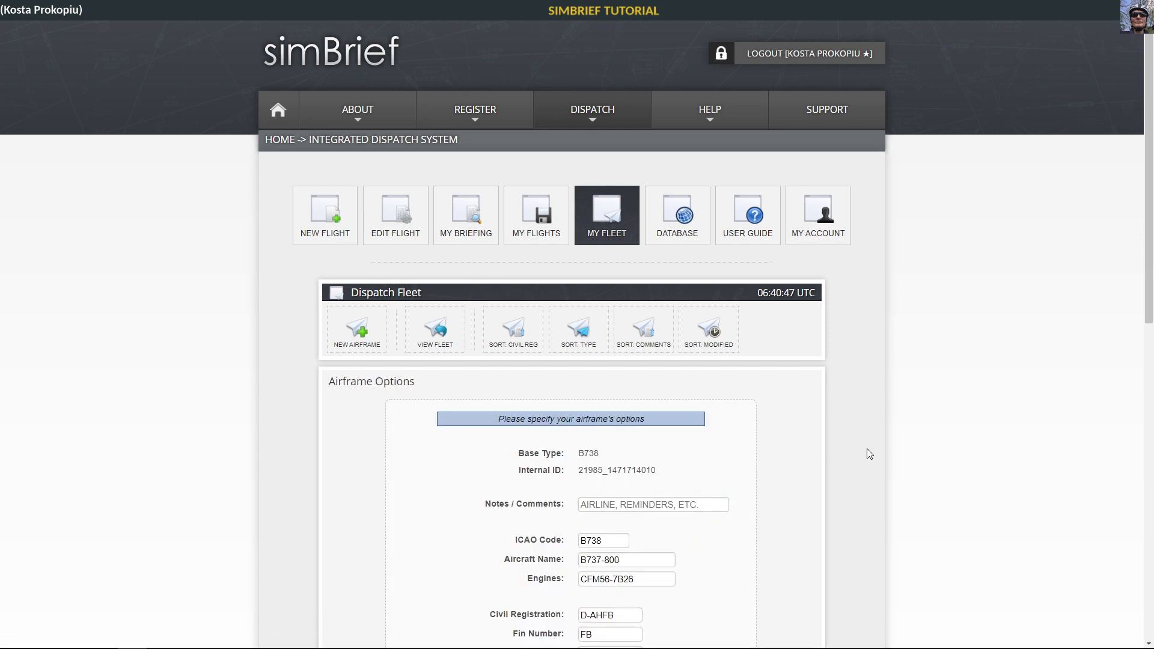
# Step: Review the D-AHFB airframe's base type, engines, registration, equipment codes, passenger limit and weights
pyautogui.scroll(-3, 838, 452)
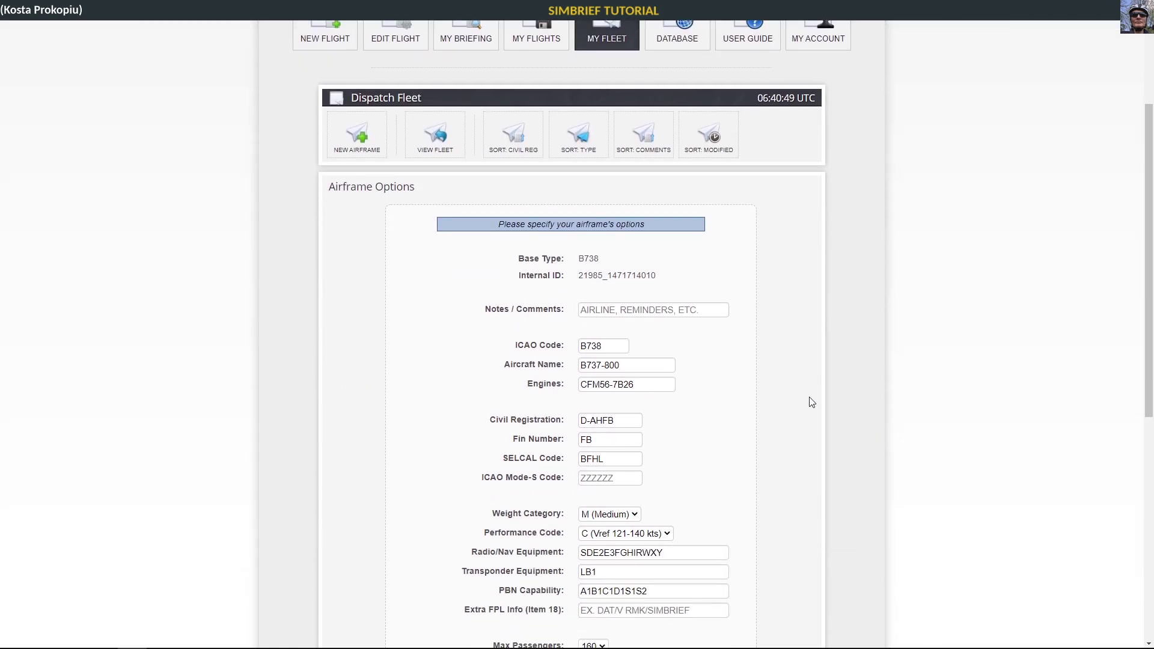
pyautogui.scroll(-3, 810, 402)
pyautogui.scroll(-3, 817, 409)
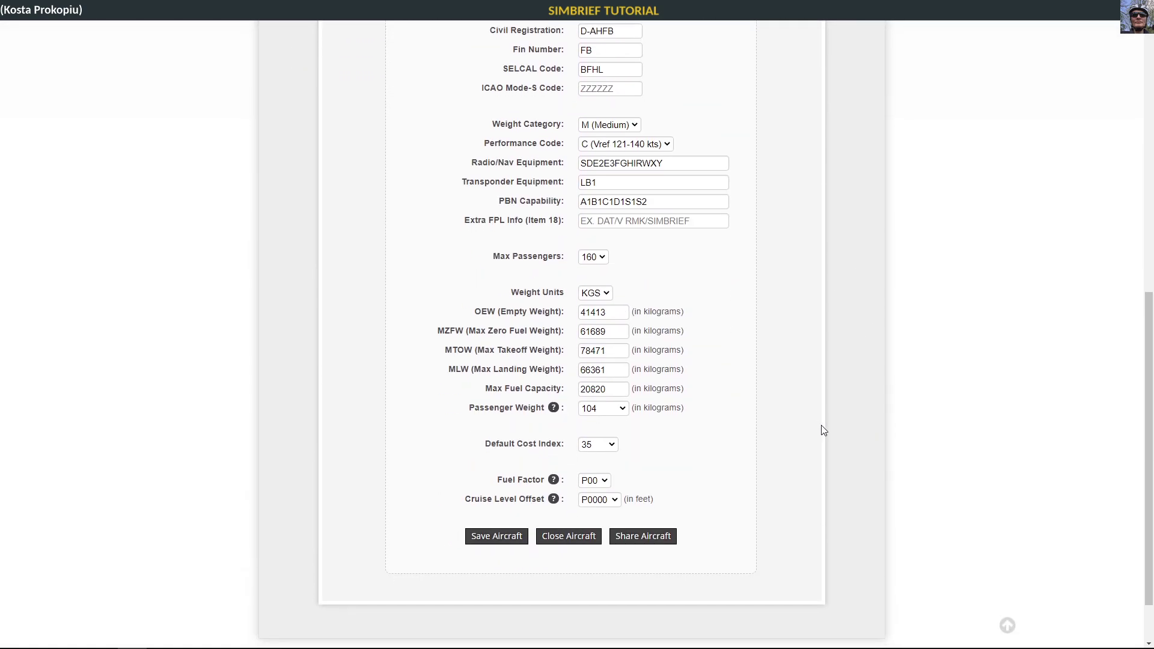
pyautogui.scroll(3, 807, 489)
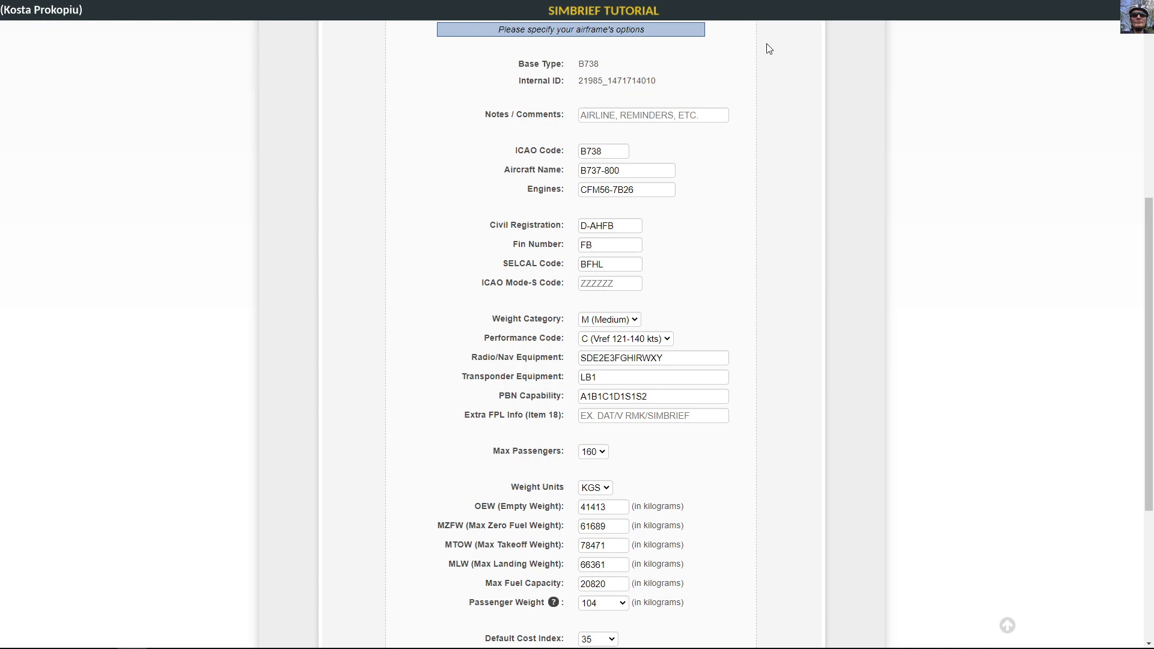
pyautogui.click(648, 190)
pyautogui.doubleClick(589, 63)
pyautogui.click(595, 392)
pyautogui.click(689, 463)
# Step: Fill the airframe's extra FPL info (Item 18) with YOUTUBE STREAMING and clear it again
pyautogui.click(612, 417)
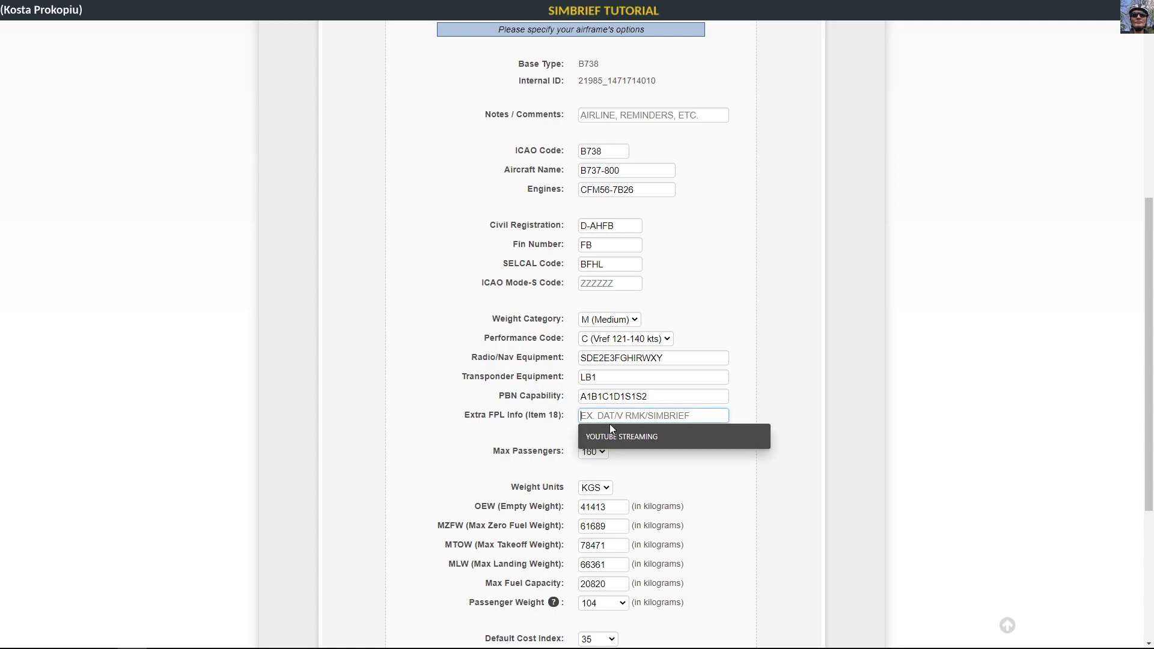
pyautogui.click(618, 442)
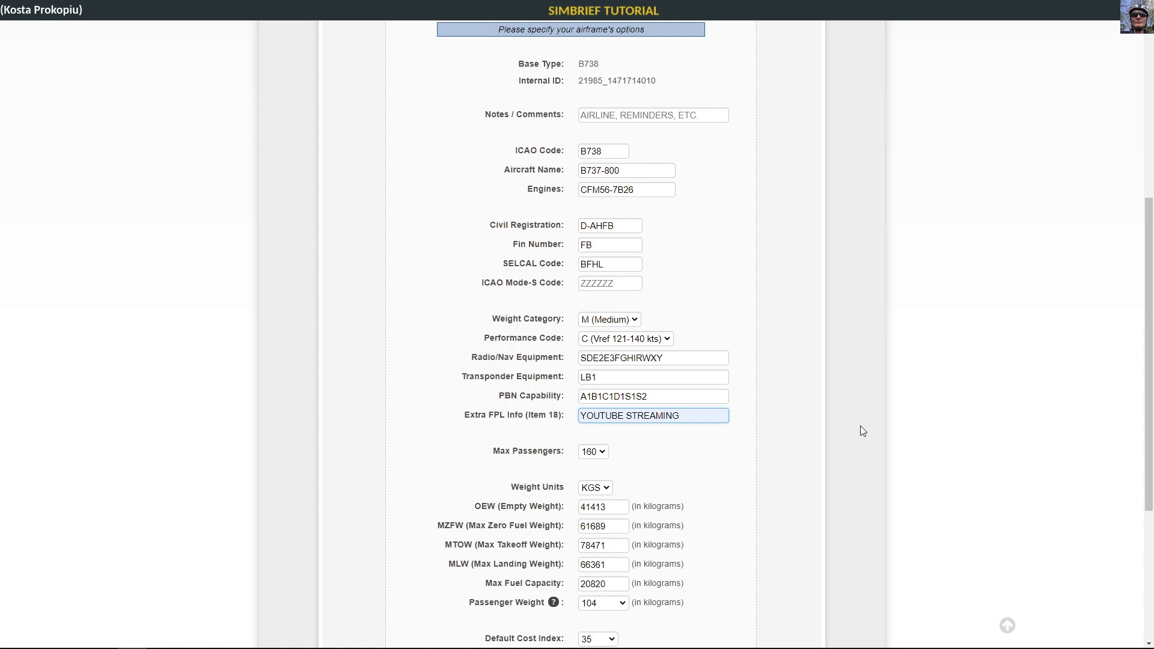
pyautogui.press('BackSpace')
pyautogui.press('BackSpace')
pyautogui.press('BackSpace')
pyautogui.press('BackSpace')
pyautogui.press('BackSpace')
pyautogui.press('BackSpace')
pyautogui.press('BackSpace')
pyautogui.press('BackSpace')
pyautogui.press('BackSpace')
pyautogui.press('BackSpace')
pyautogui.press('BackSpace')
pyautogui.press('BackSpace')
pyautogui.press('BackSpace')
pyautogui.press('BackSpace')
pyautogui.press('BackSpace')
pyautogui.press('BackSpace')
pyautogui.press('BackSpace')
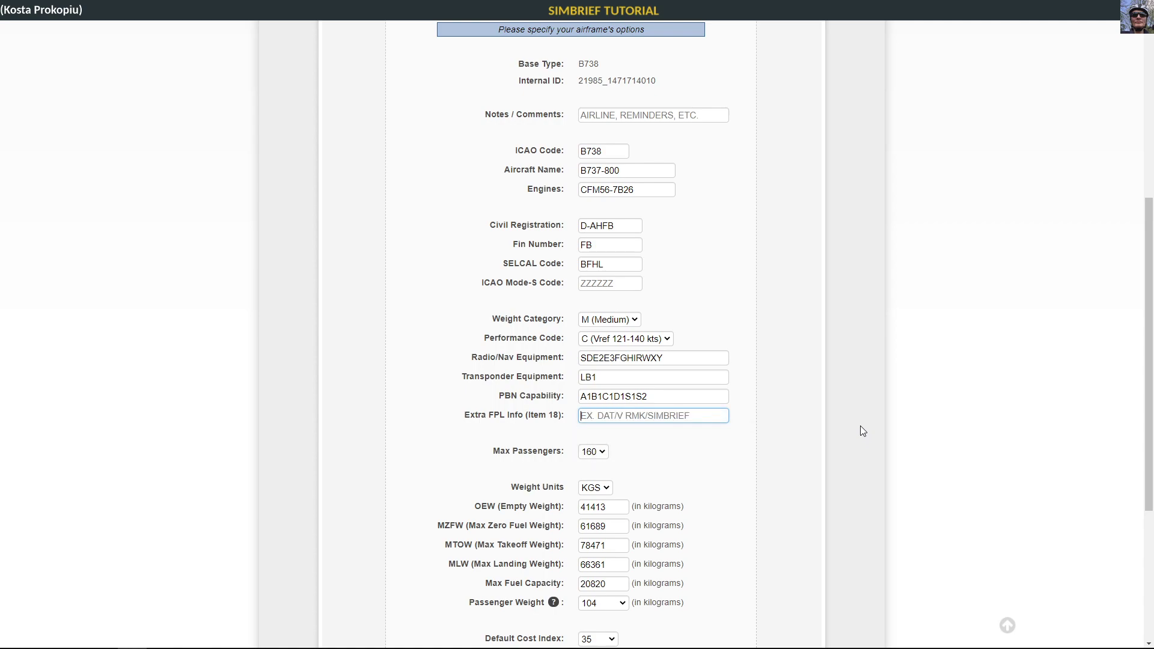
pyautogui.click(863, 346)
# Step: Check the airframe's weight and fuel capacity fields and set its default cost index to 25
pyautogui.scroll(-3, 868, 396)
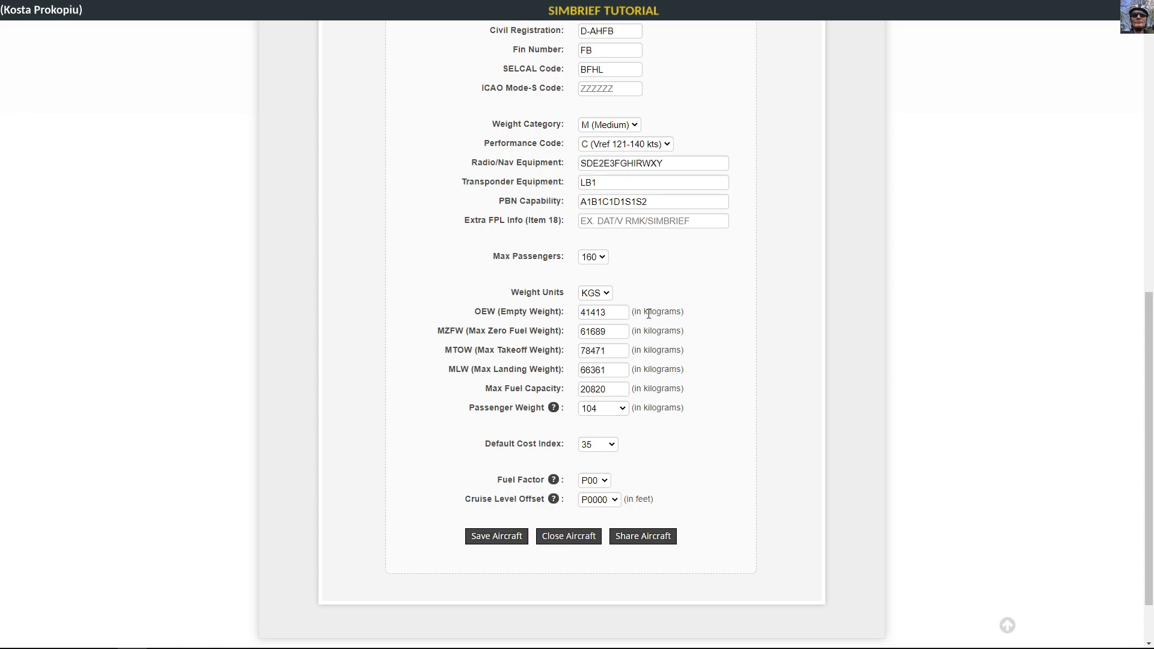
pyautogui.click(617, 395)
pyautogui.click(619, 313)
pyautogui.moveTo(553, 414)
pyautogui.click(610, 447)
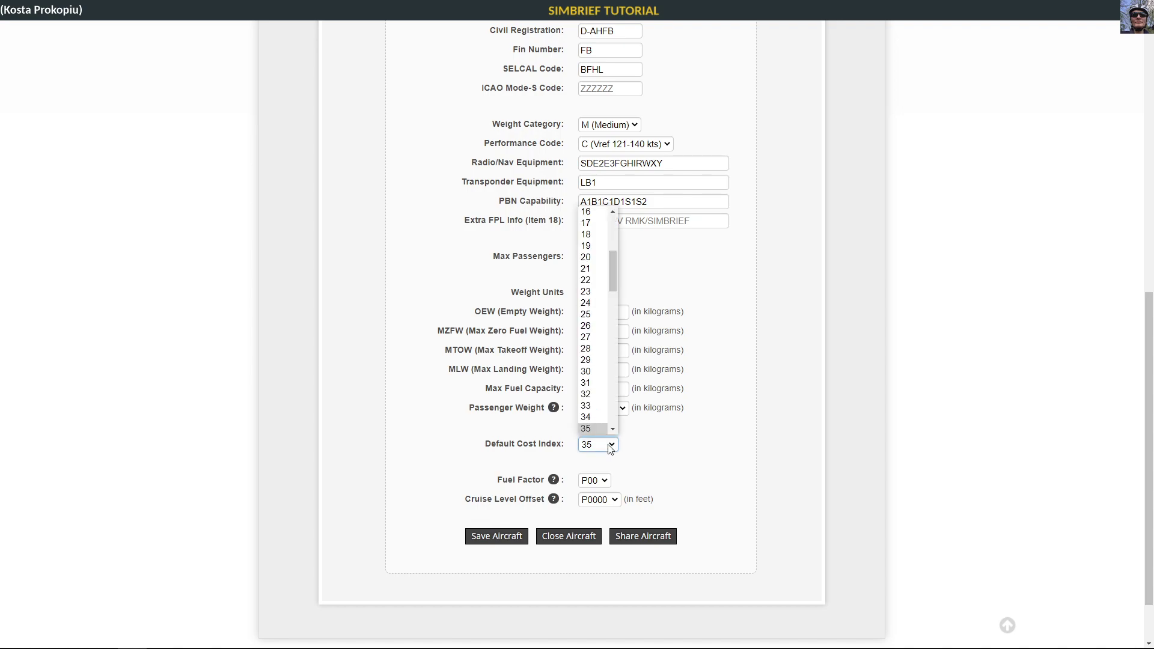
pyautogui.click(589, 315)
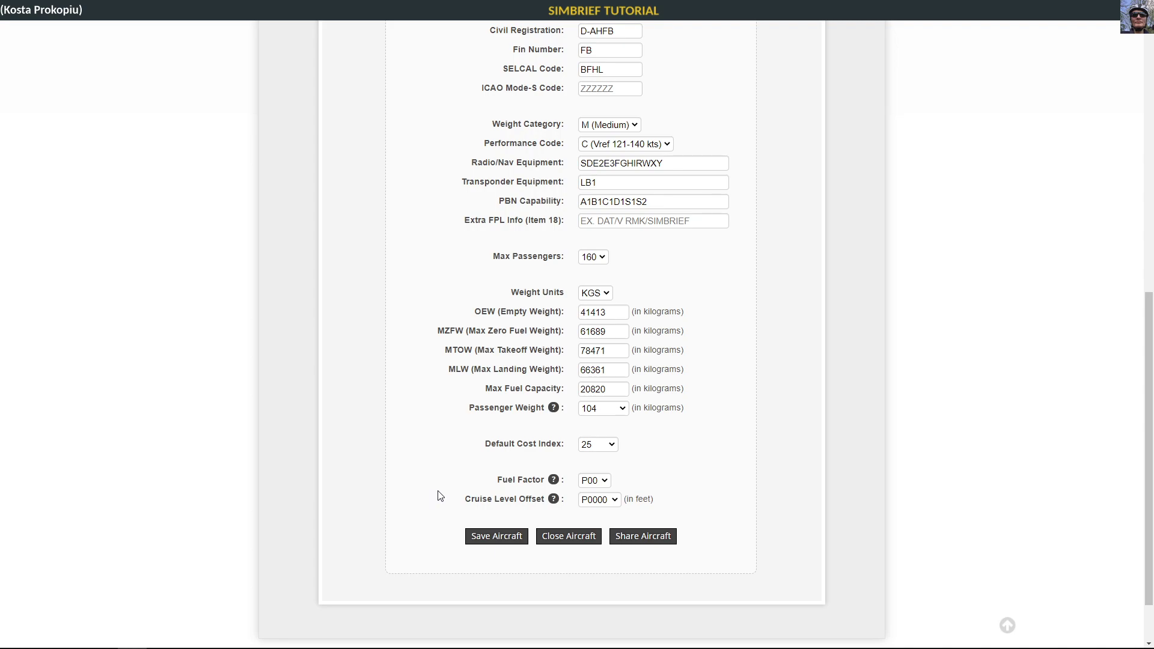
# Step: Look through the airframe's available fuel factor values without choosing a different one
pyautogui.click(605, 485)
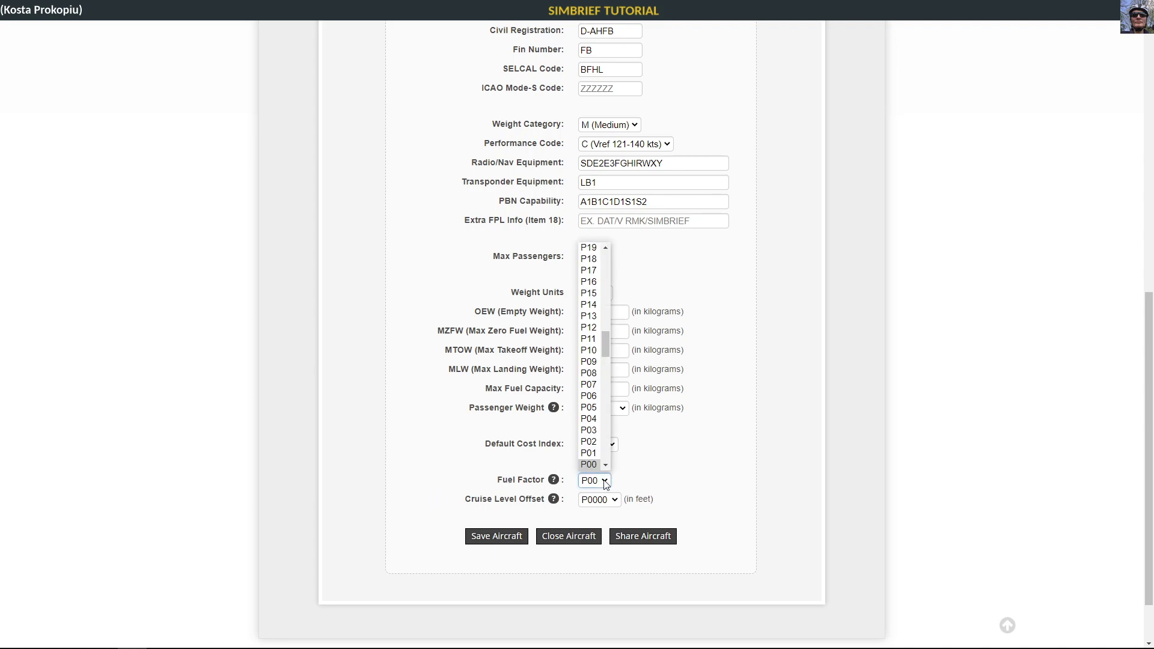
pyautogui.moveTo(607, 341)
pyautogui.mouseDown()
pyautogui.moveTo(611, 388)
pyautogui.moveTo(611, 352)
pyautogui.mouseUp()
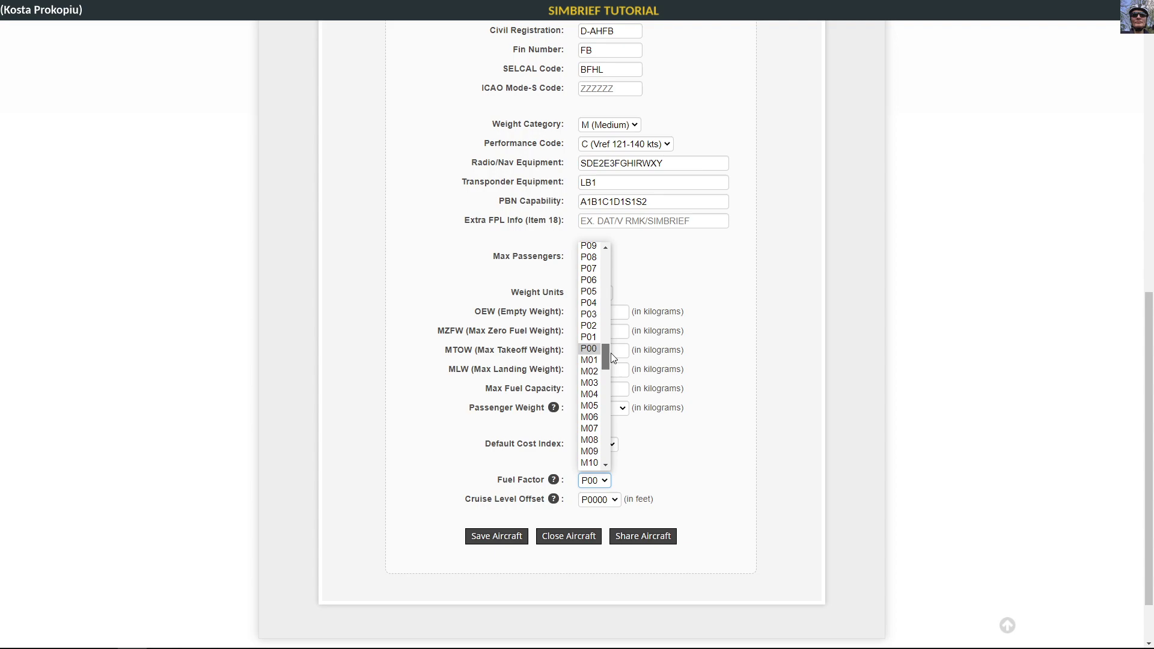
pyautogui.click(863, 396)
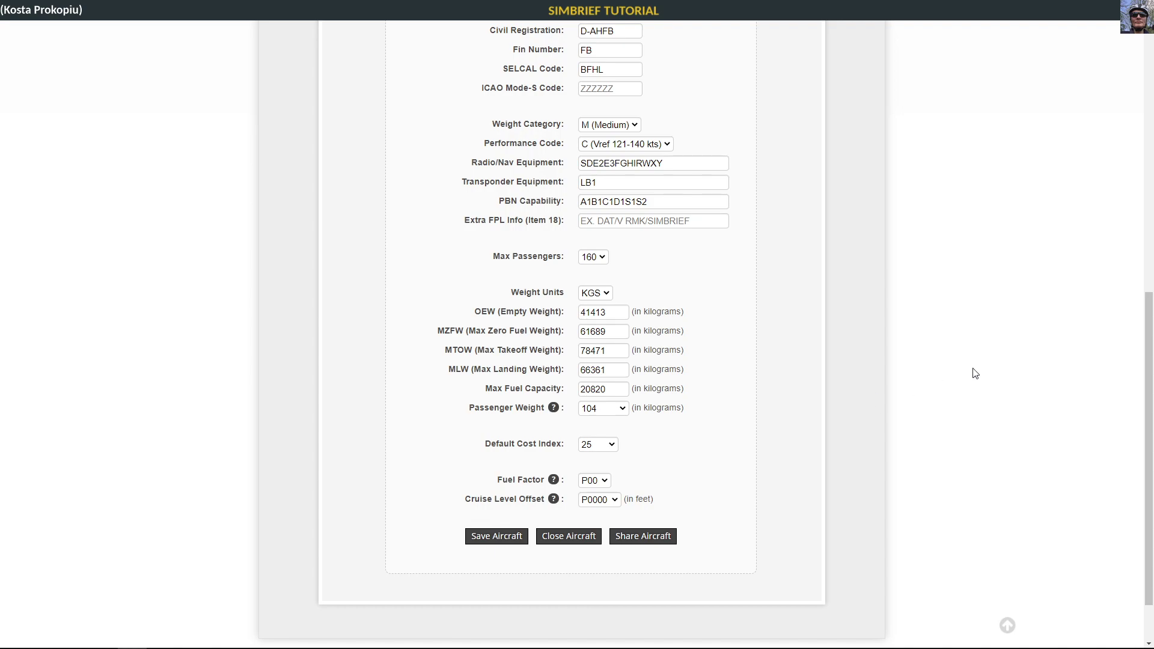
# Step: Request the database's airport weather for station EDDM with METAR, TAF, ATIS and FD included, and read the report
pyautogui.scroll(10, 968, 369)
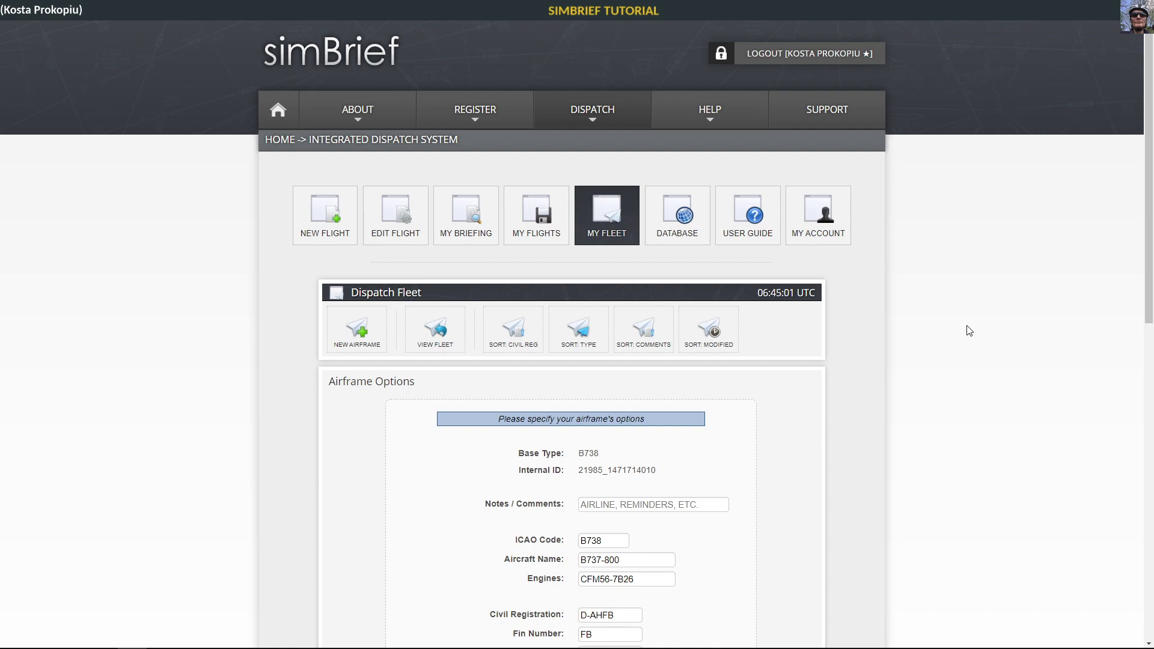
pyautogui.click(670, 237)
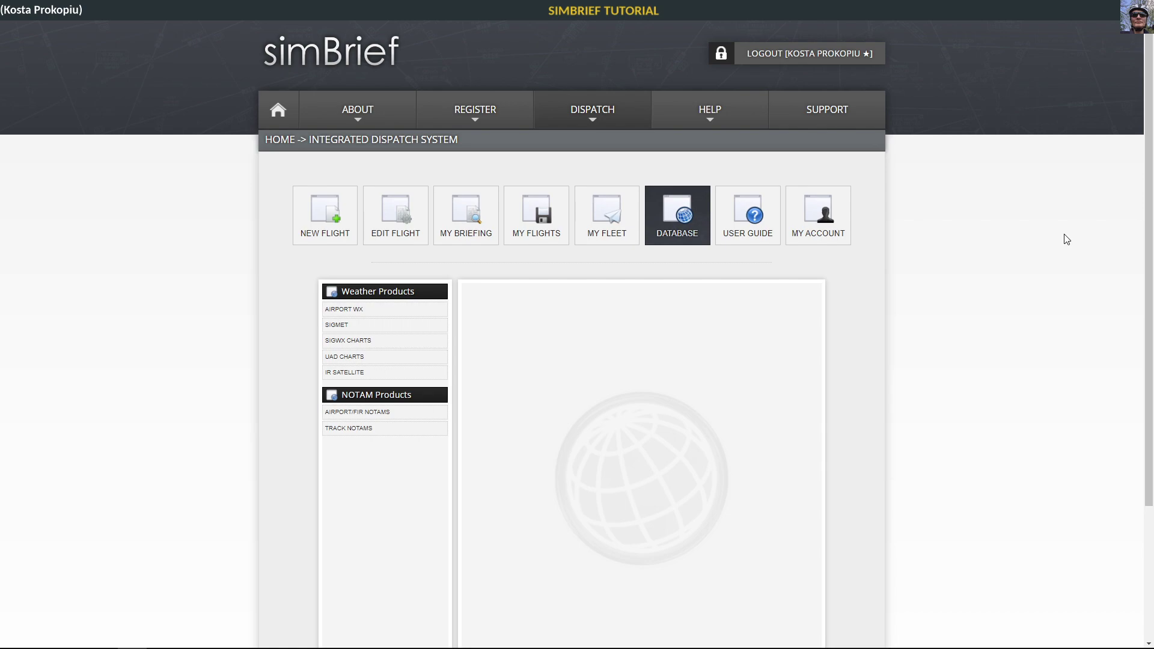
pyautogui.click(337, 312)
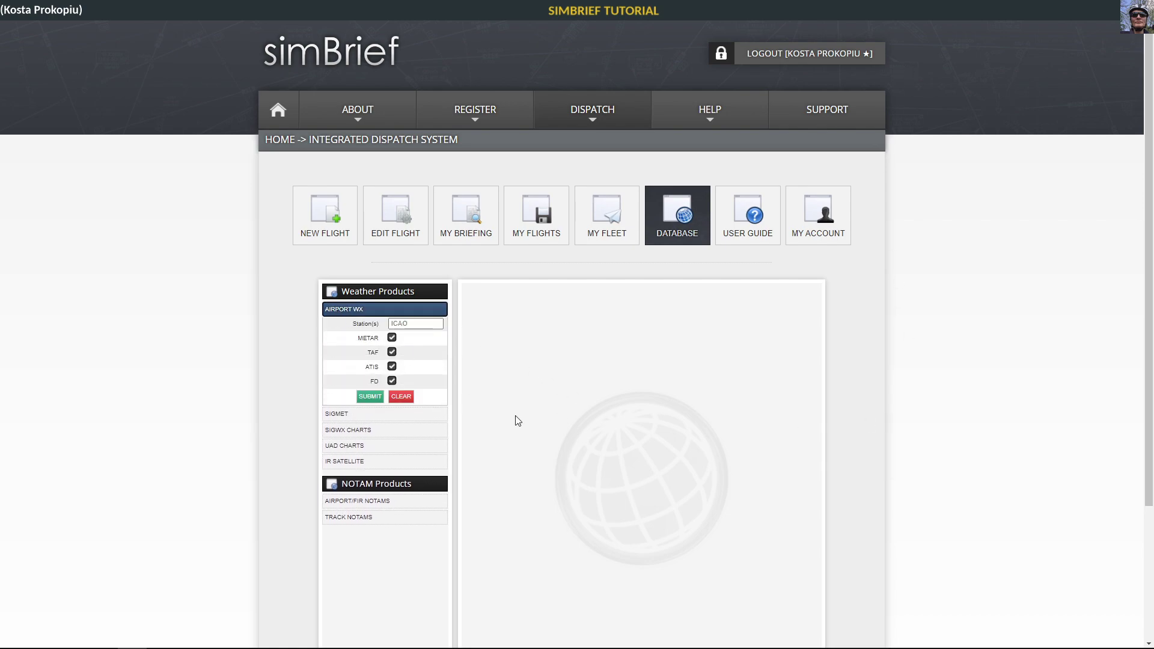
pyautogui.click(426, 324)
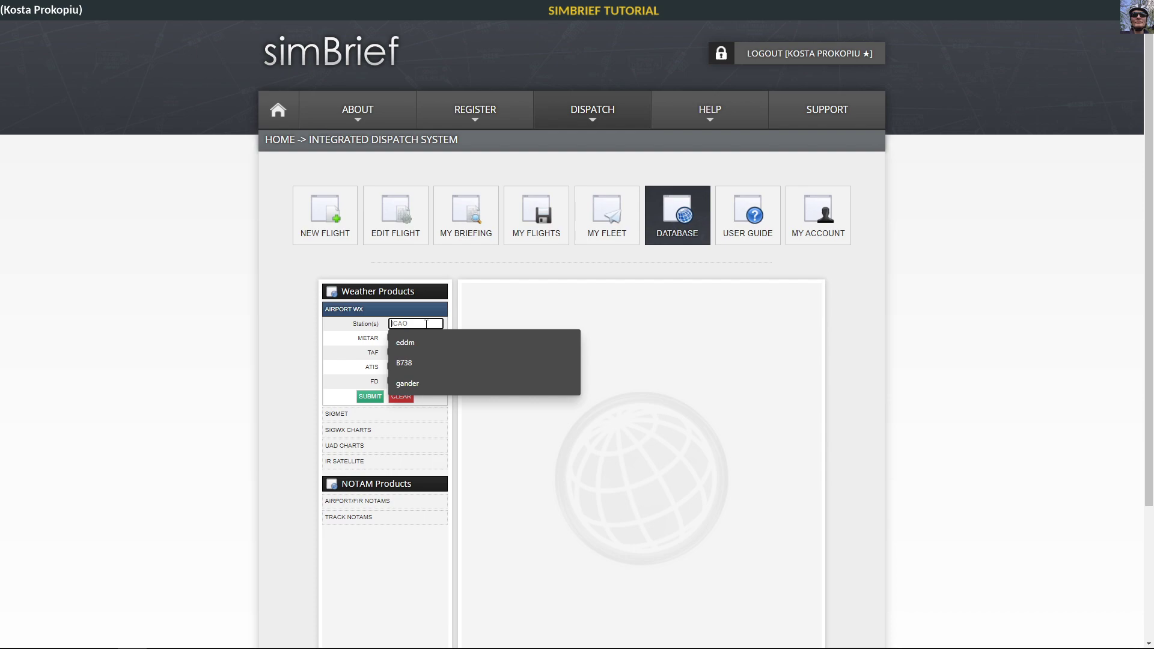
pyautogui.click(417, 342)
pyautogui.click(365, 397)
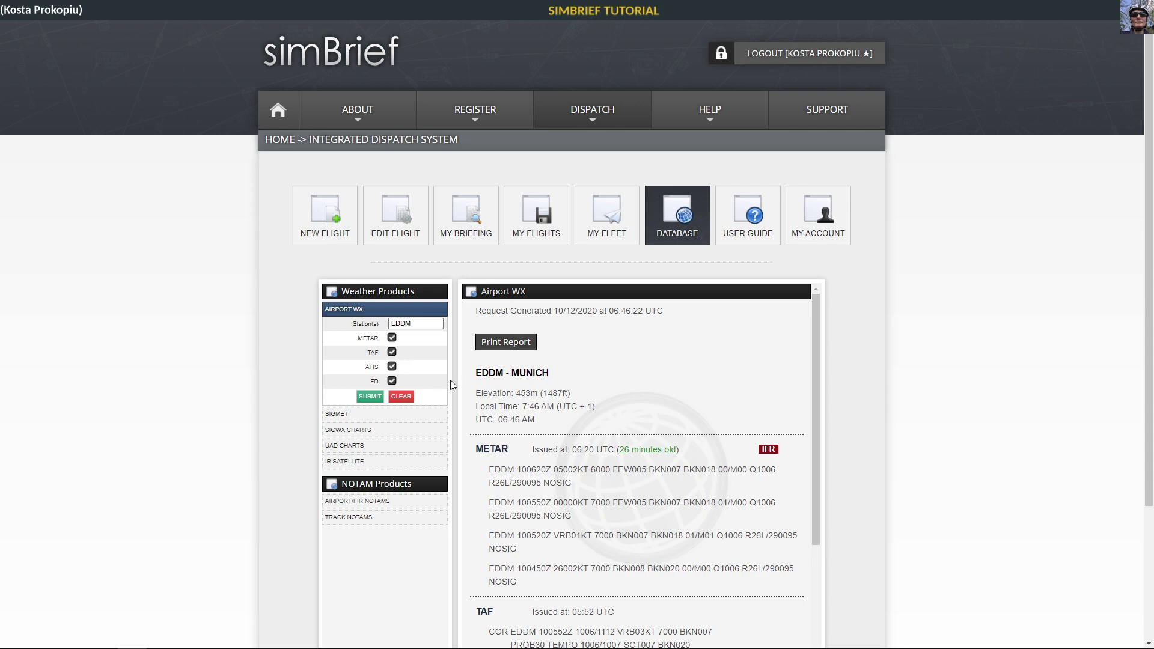
pyautogui.scroll(-6, 613, 435)
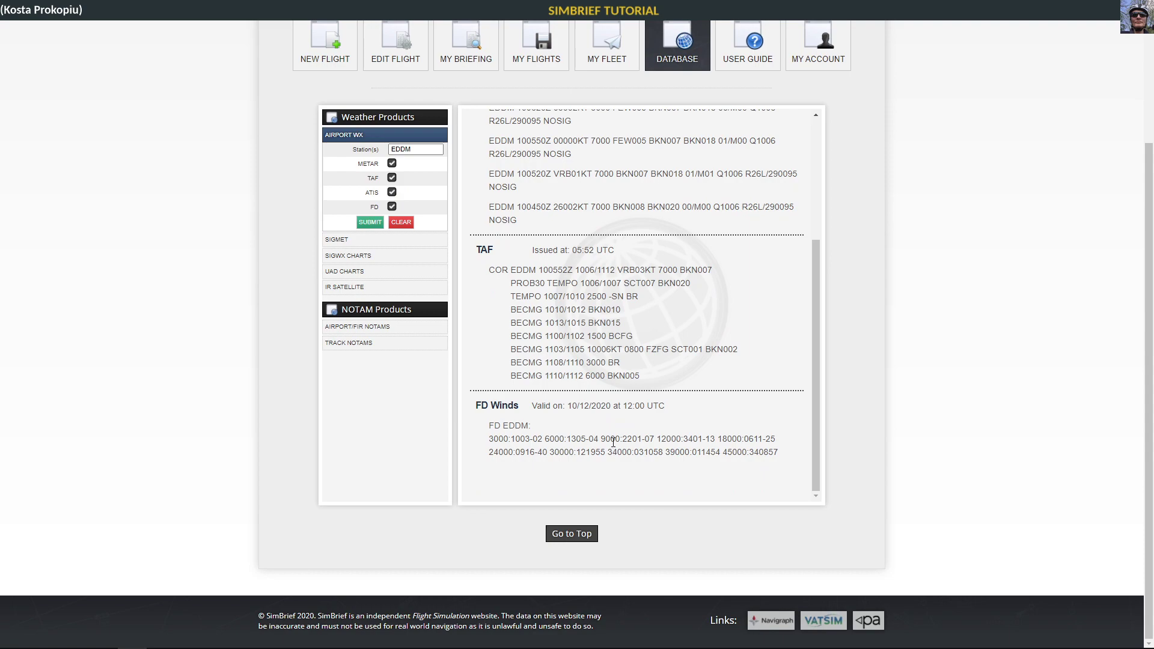
pyautogui.scroll(2, 613, 442)
pyautogui.scroll(1, 614, 442)
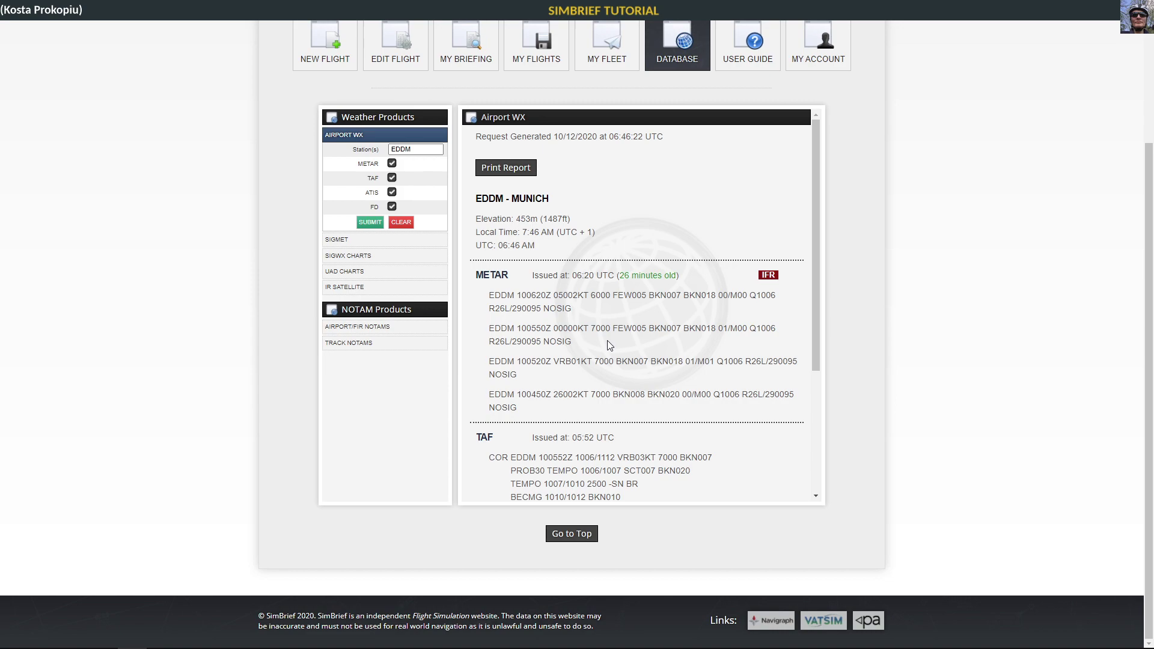
# Step: Read through the EDDM weather report, examining the latest METAR's wind and trend, the TAF and the FD winds
pyautogui.moveTo(517, 295); pyautogui.dragTo(544, 294)
pyautogui.click(567, 299)
pyautogui.doubleClick(555, 308)
pyautogui.scroll(-2, 600, 341)
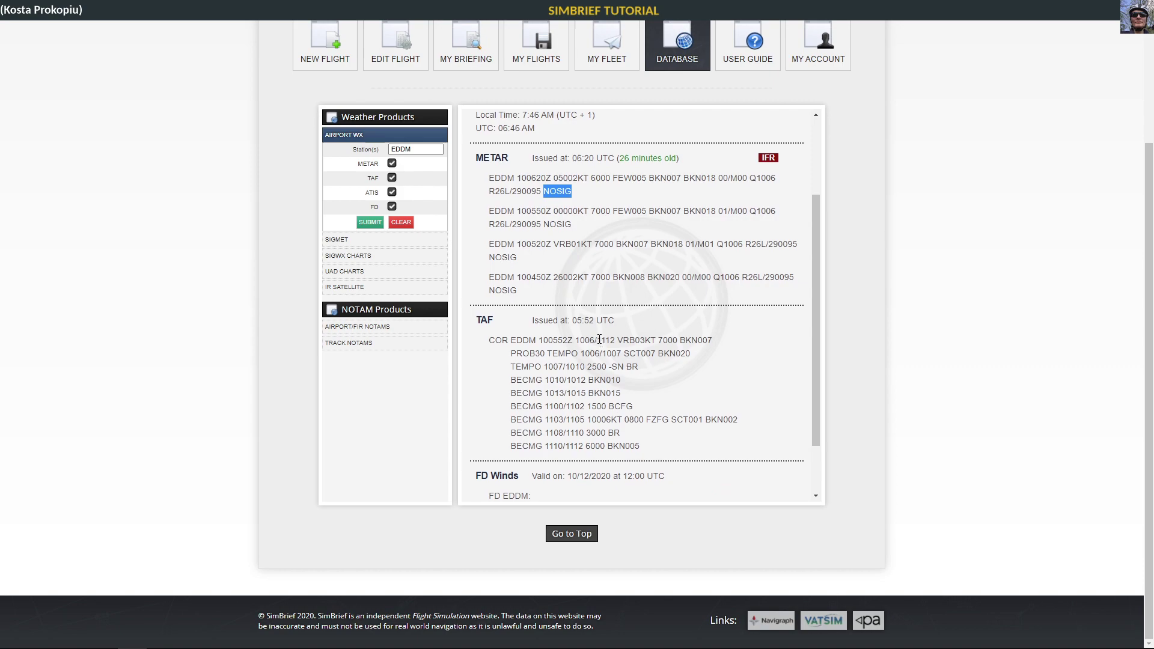
pyautogui.scroll(-2, 600, 340)
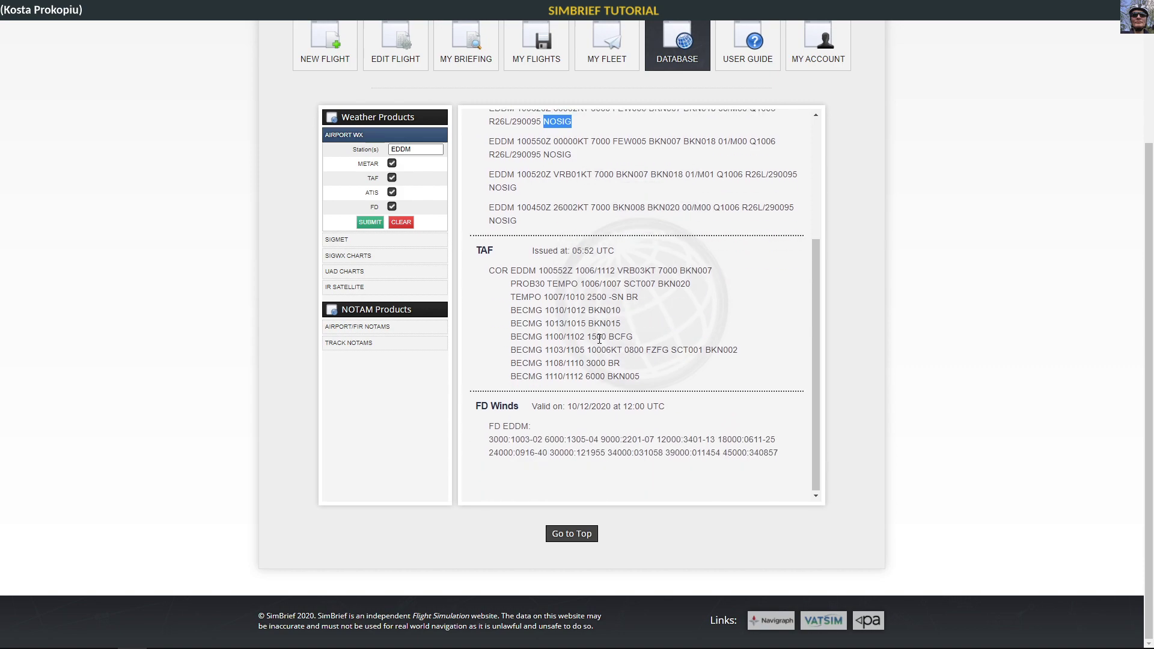
pyautogui.scroll(4, 598, 337)
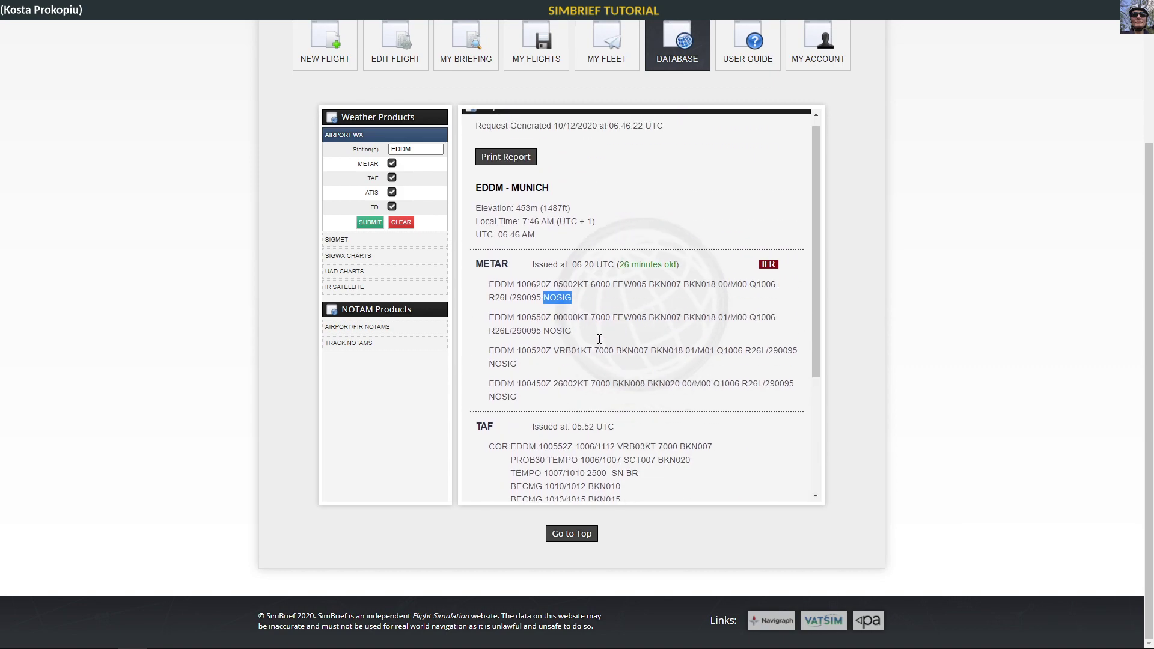
# Step: Request the SIGMET report for EDDM and check it for bulletins in effect
pyautogui.click(338, 240)
pyautogui.click(416, 165)
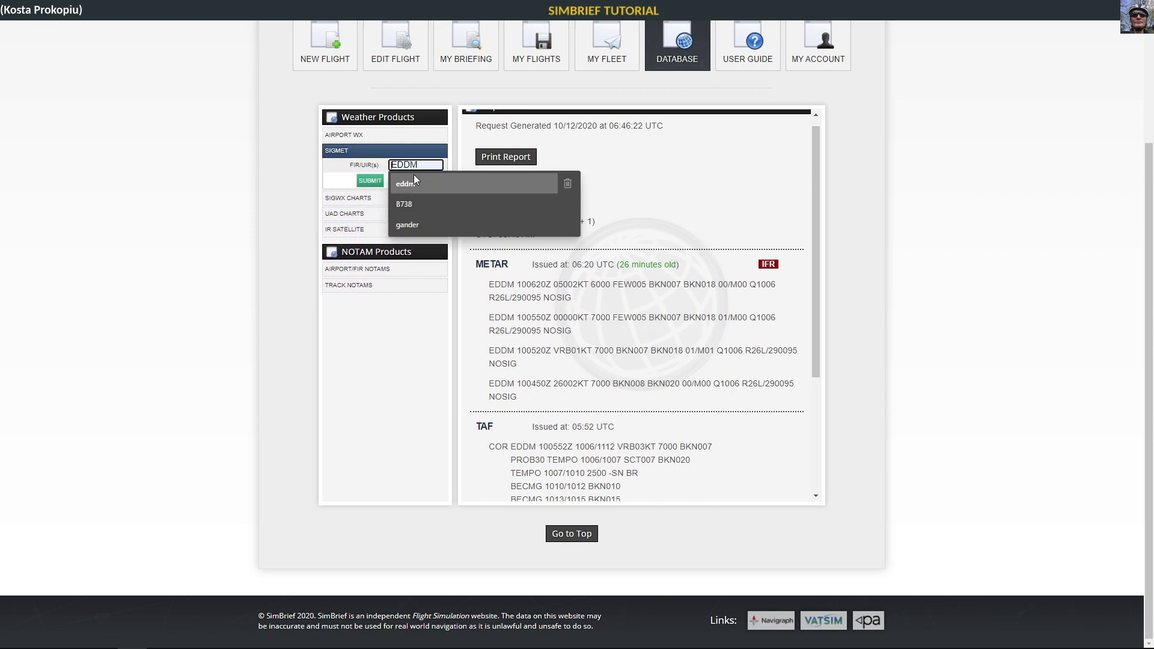
pyautogui.click(416, 183)
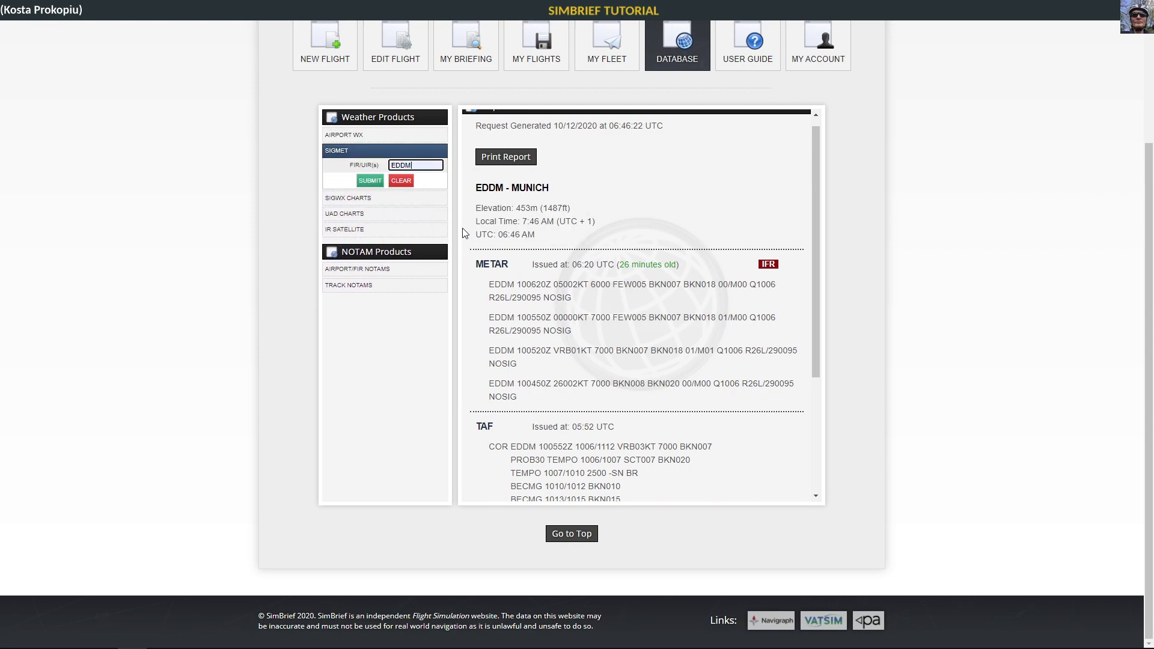
pyautogui.click(369, 181)
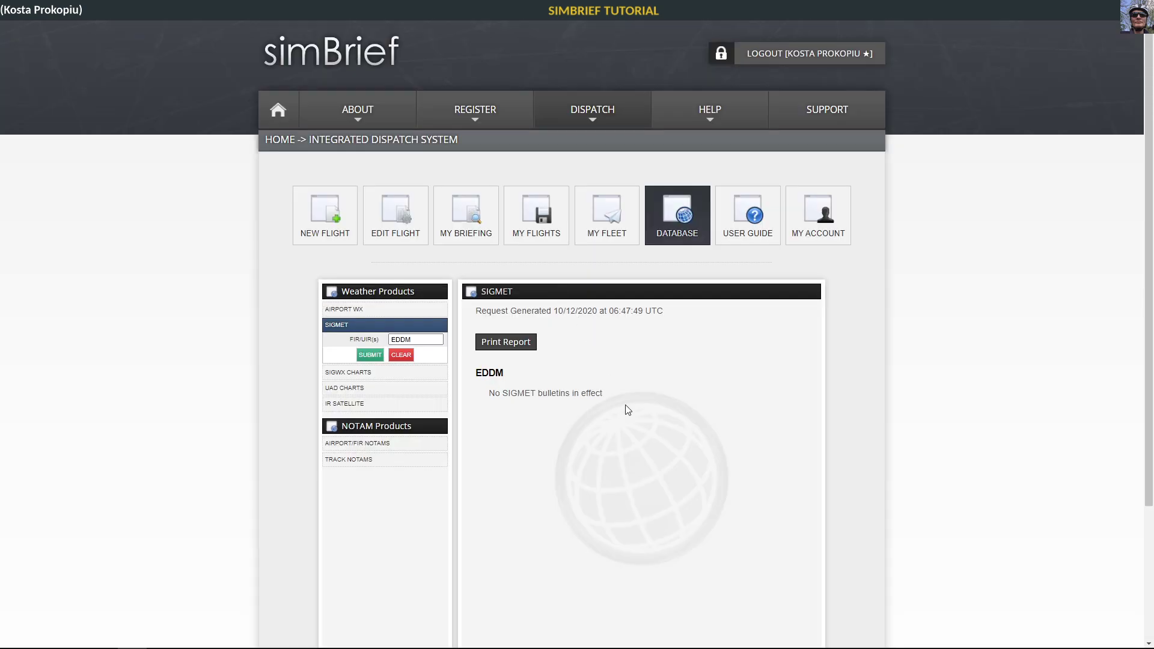
pyautogui.moveTo(509, 394); pyautogui.dragTo(563, 393)
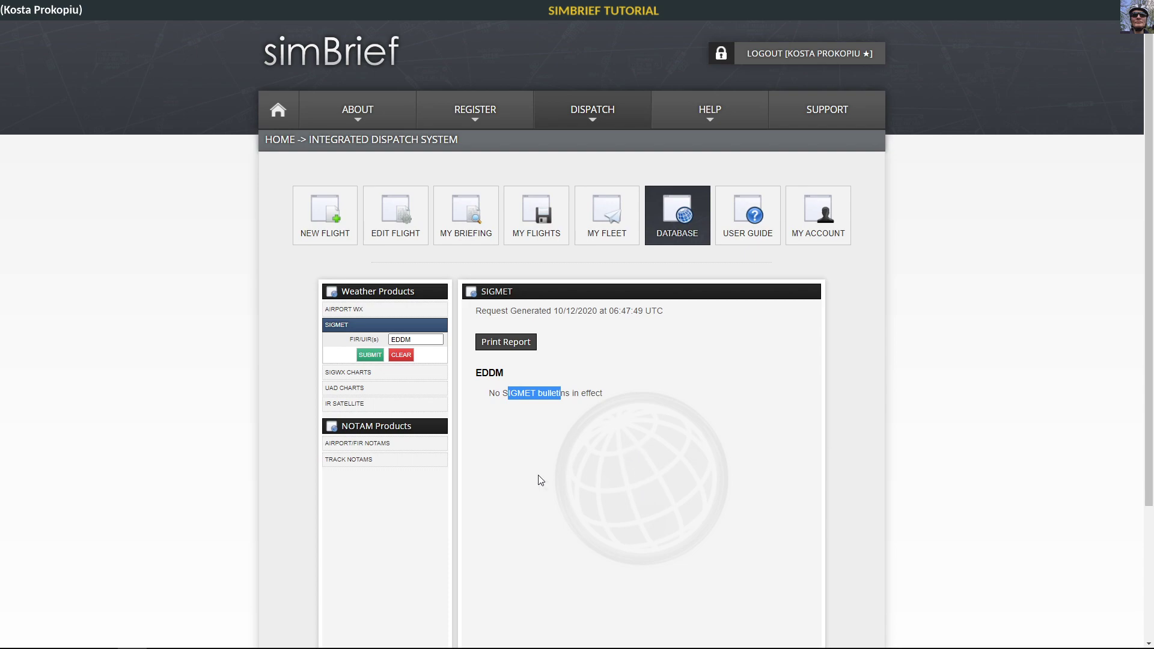
# Step: Open the SigWX chart for ICAO Area EUR - Europe, examine it enlarged and close the enlarged view
pyautogui.click(352, 380)
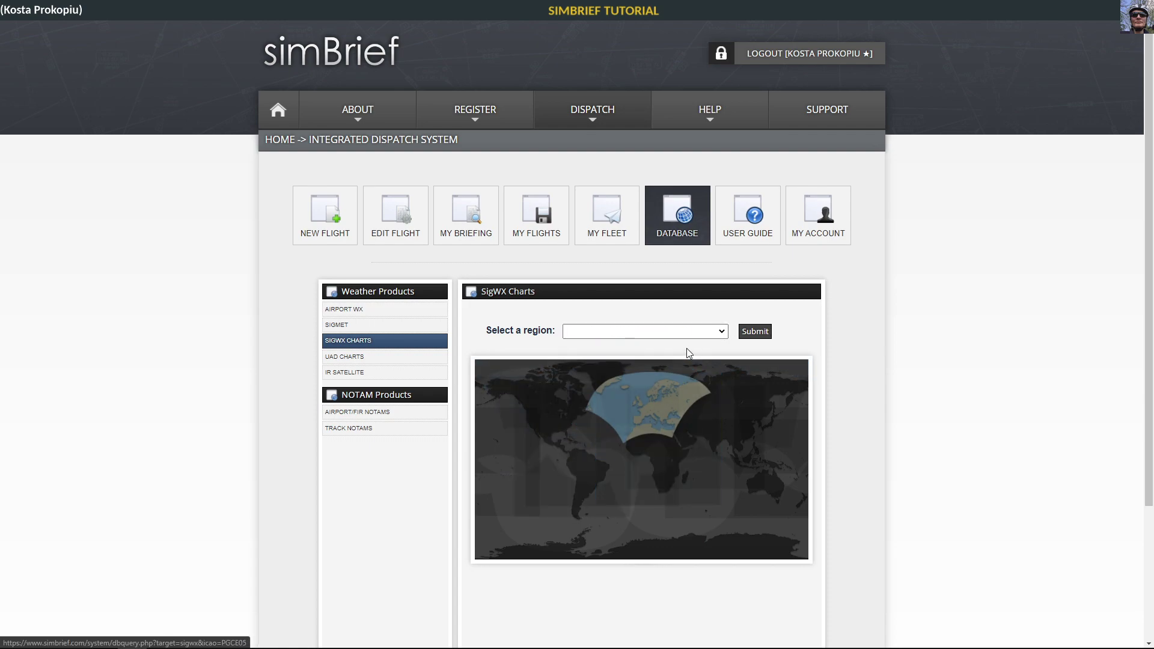
pyautogui.click(704, 332)
pyautogui.click(705, 334)
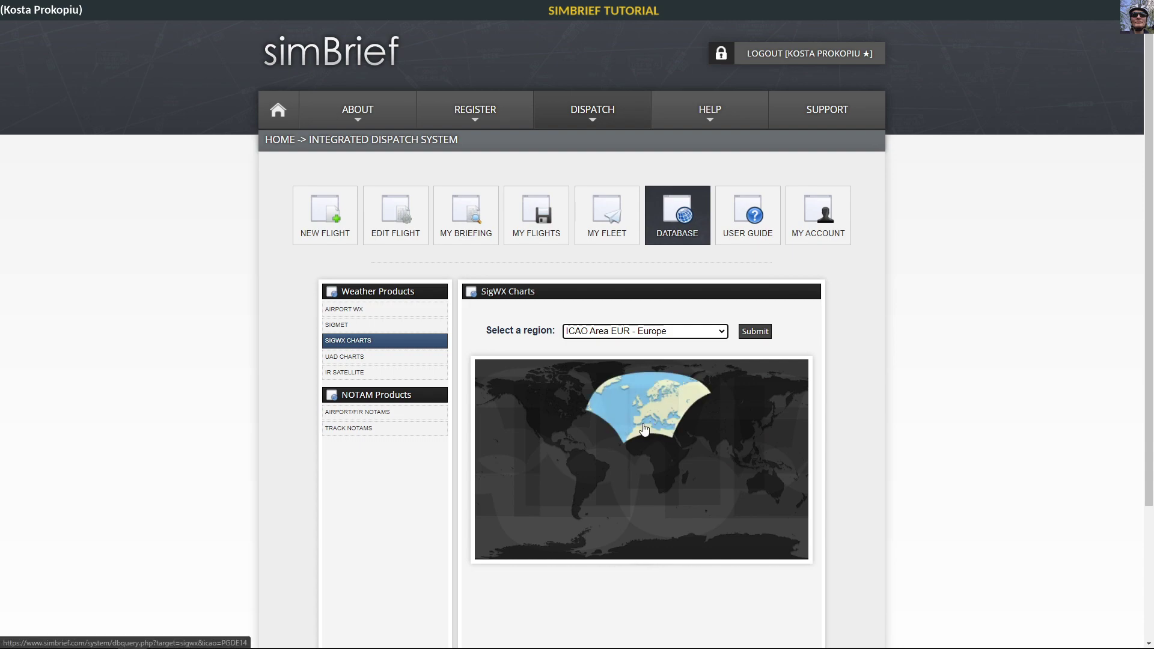
pyautogui.click(661, 414)
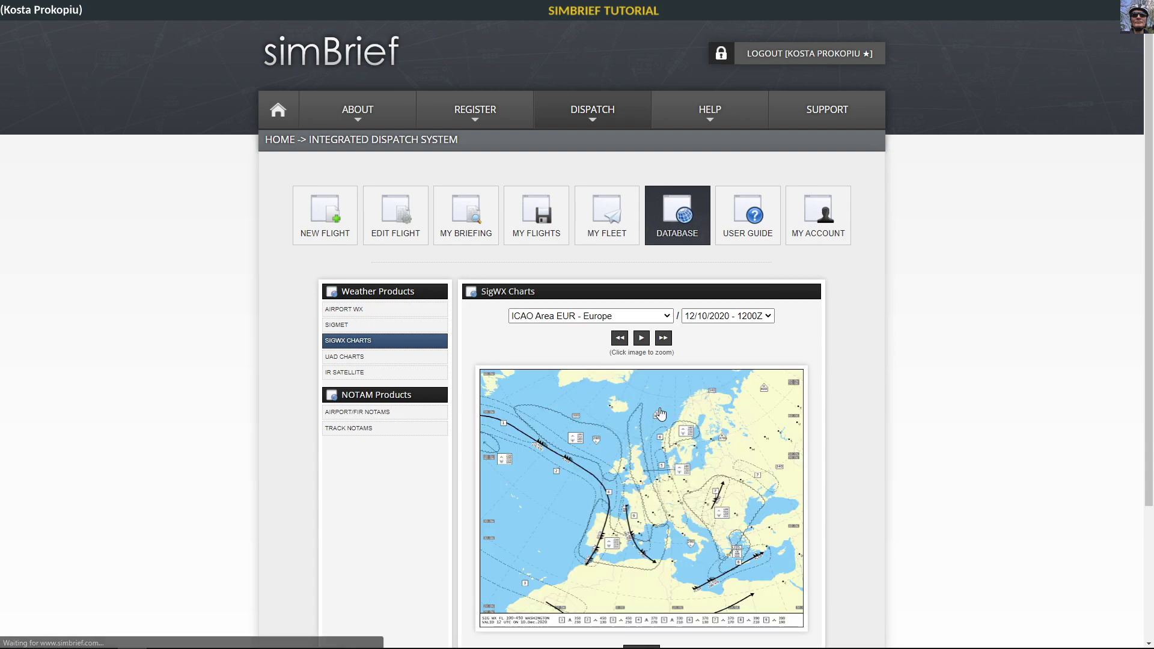
pyautogui.click(674, 517)
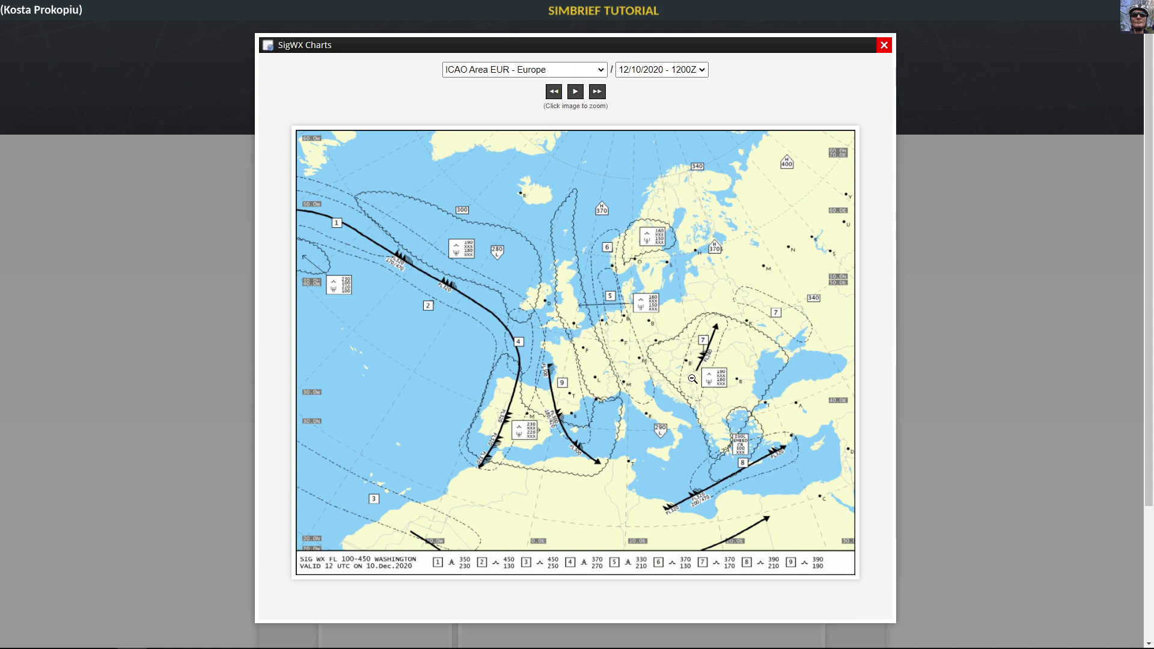
pyautogui.click(884, 45)
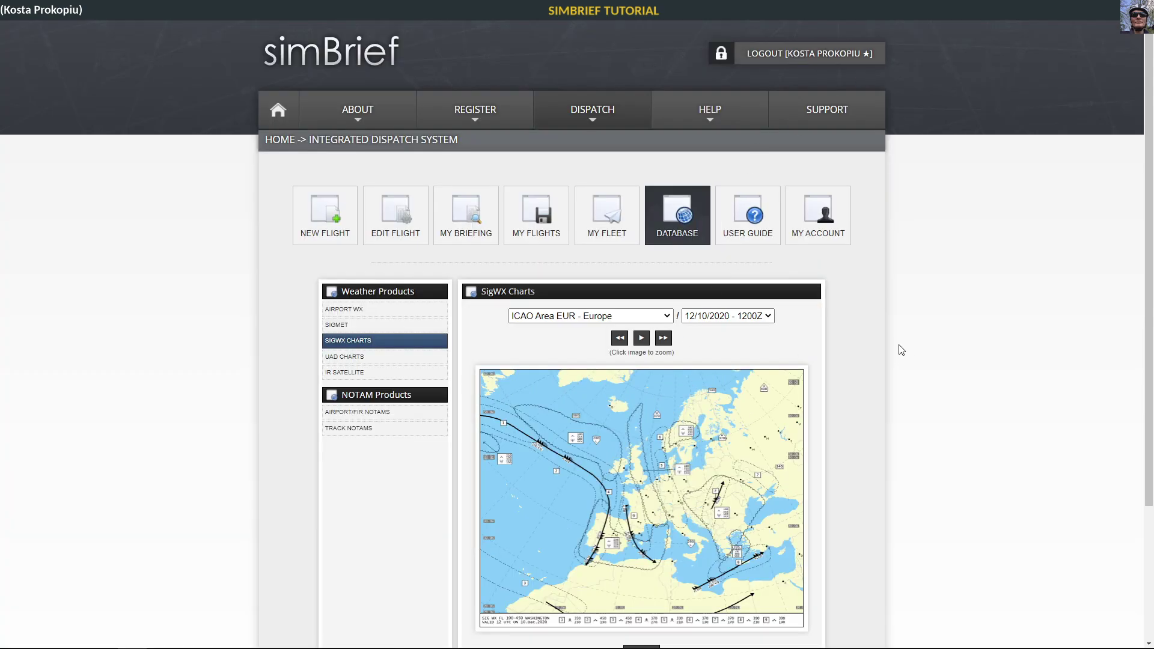
# Step: Open the upper wind and temperature chart for ICAO Area EUR - Europe, check its altitude choices and enlarge it
pyautogui.click(353, 358)
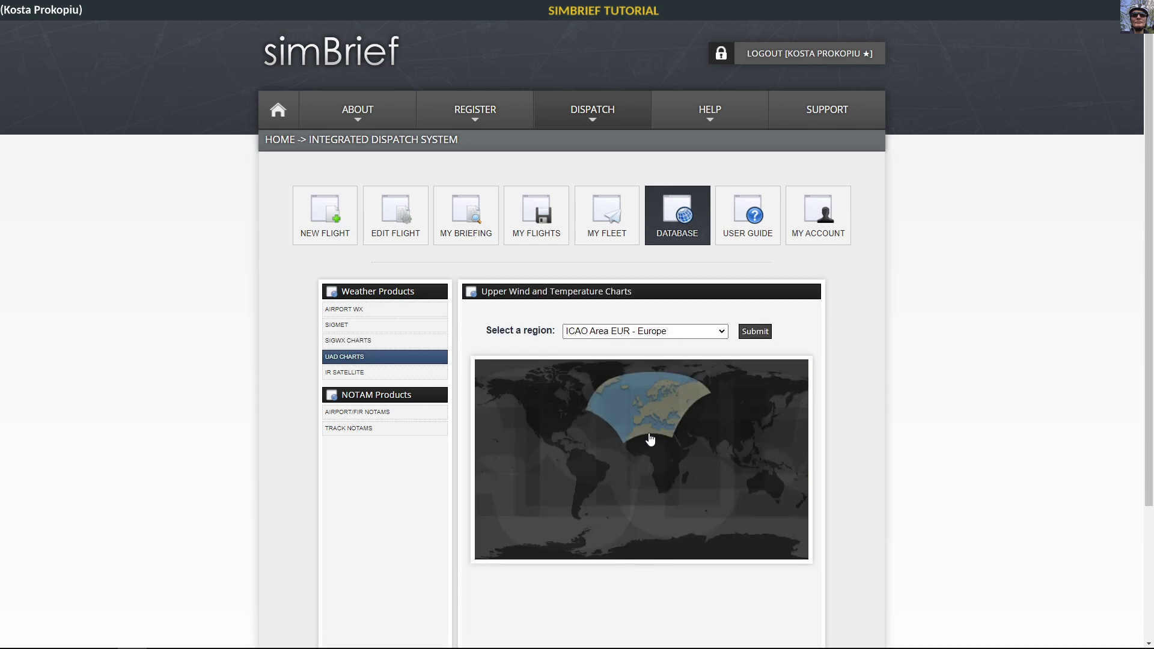
pyautogui.click(650, 439)
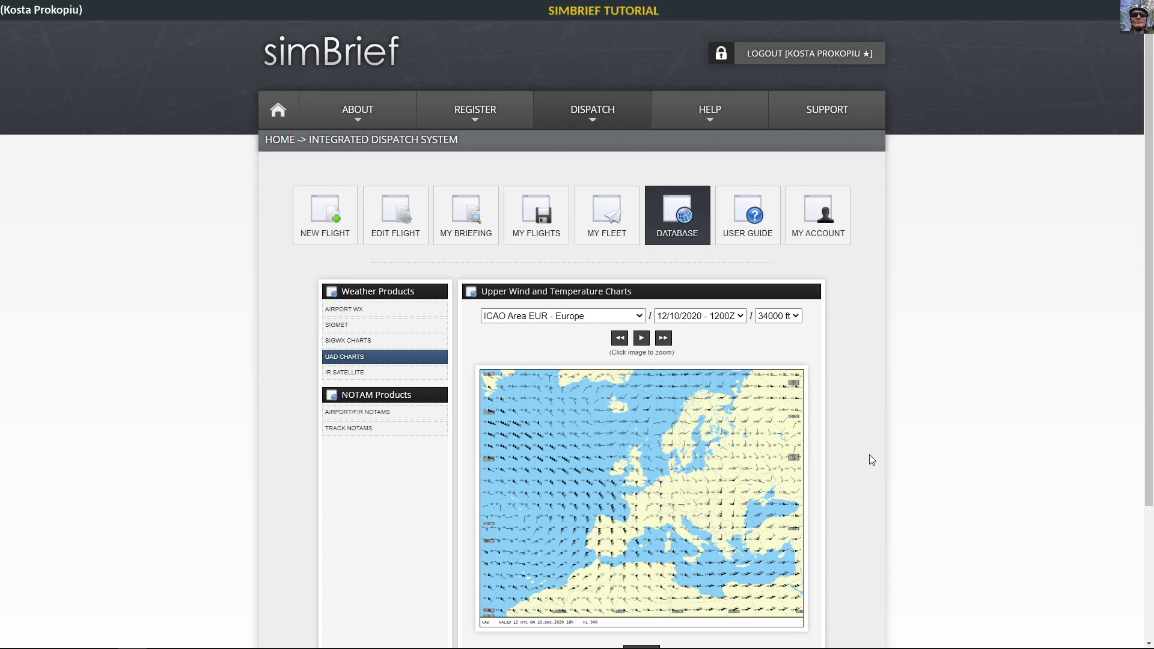
pyautogui.scroll(-2, 862, 430)
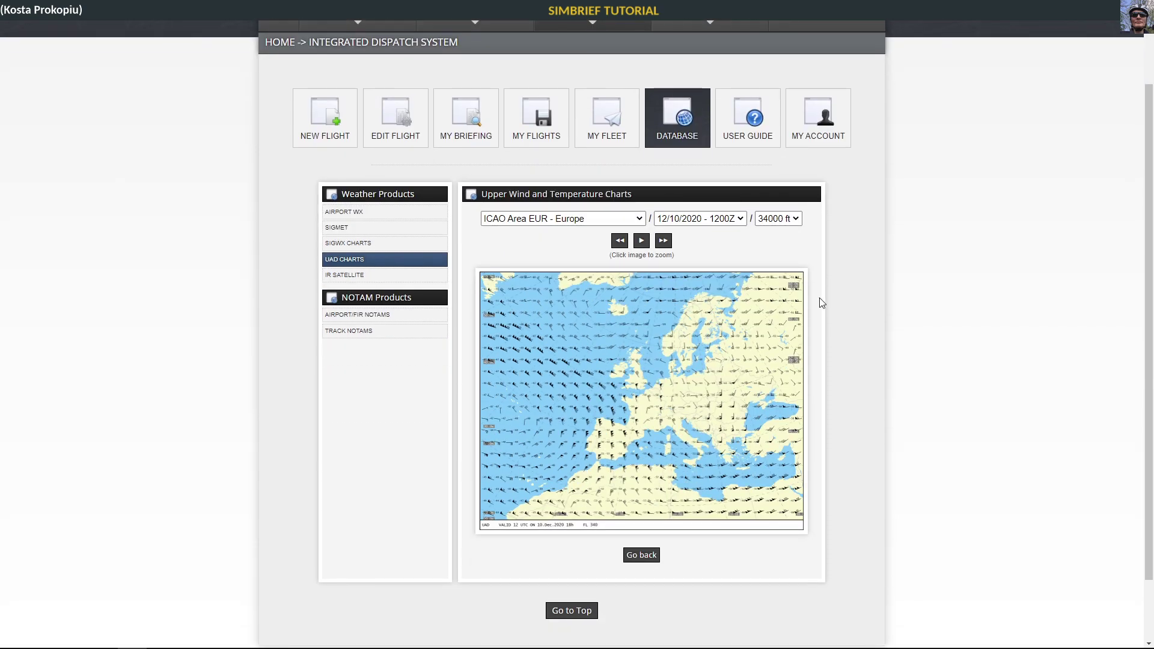
pyautogui.click(795, 221)
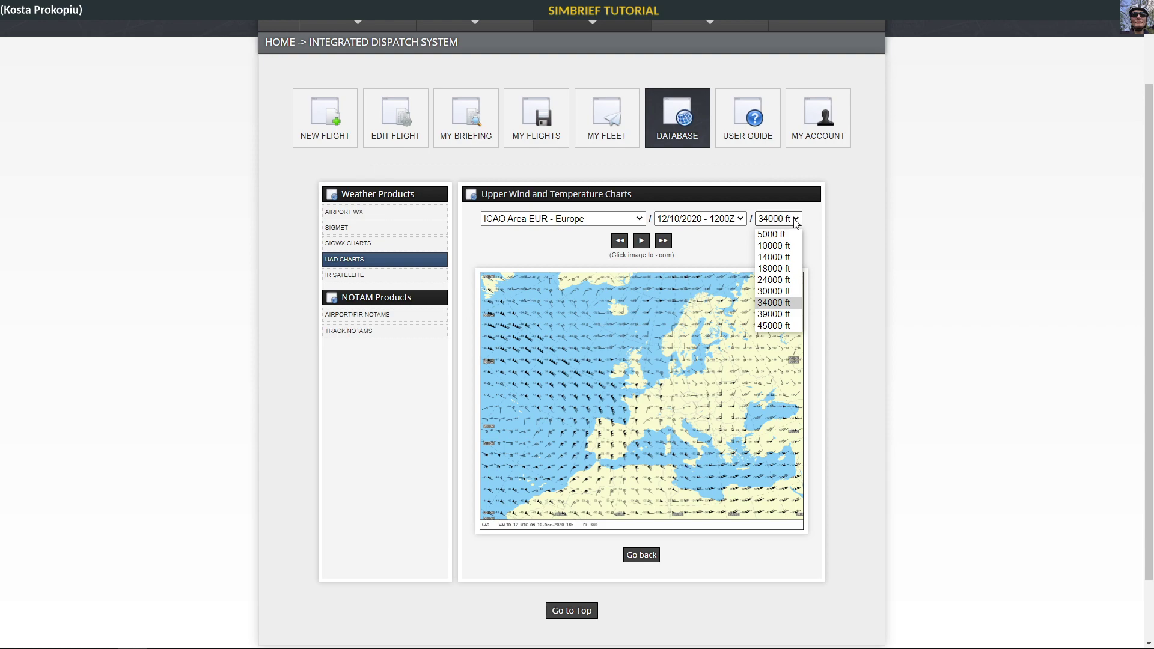
pyautogui.click(795, 220)
pyautogui.click(678, 447)
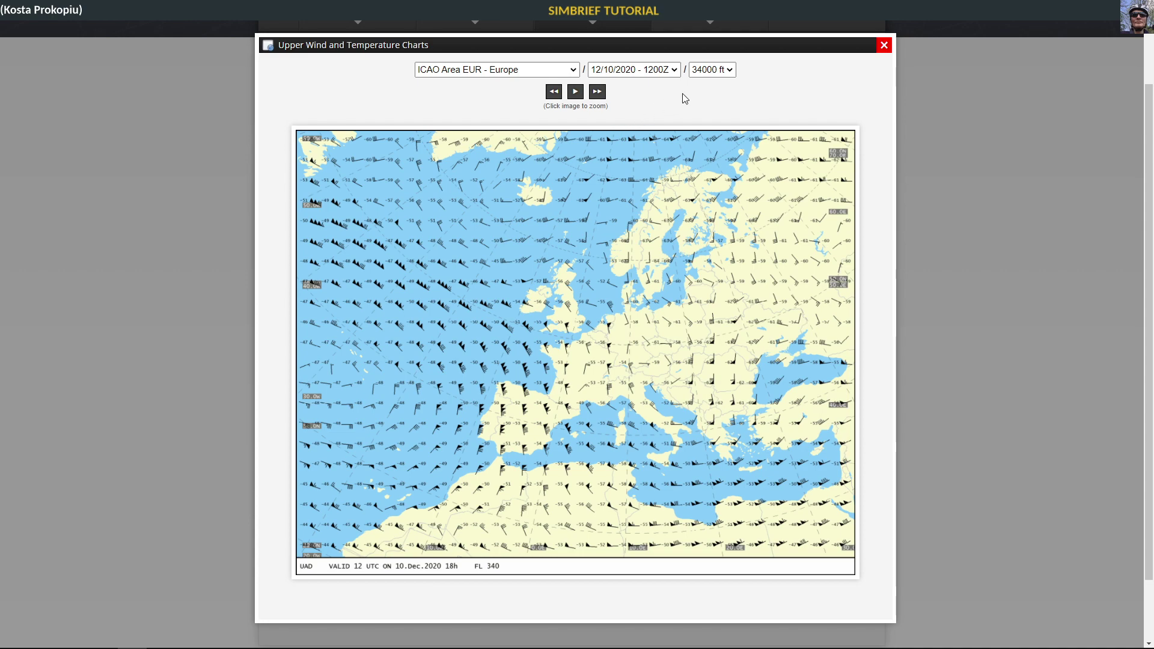
# Step: Switch the enlarged upper wind and temperature chart to 5000 ft, examine it and close the enlarged view
pyautogui.click(731, 70)
pyautogui.click(719, 85)
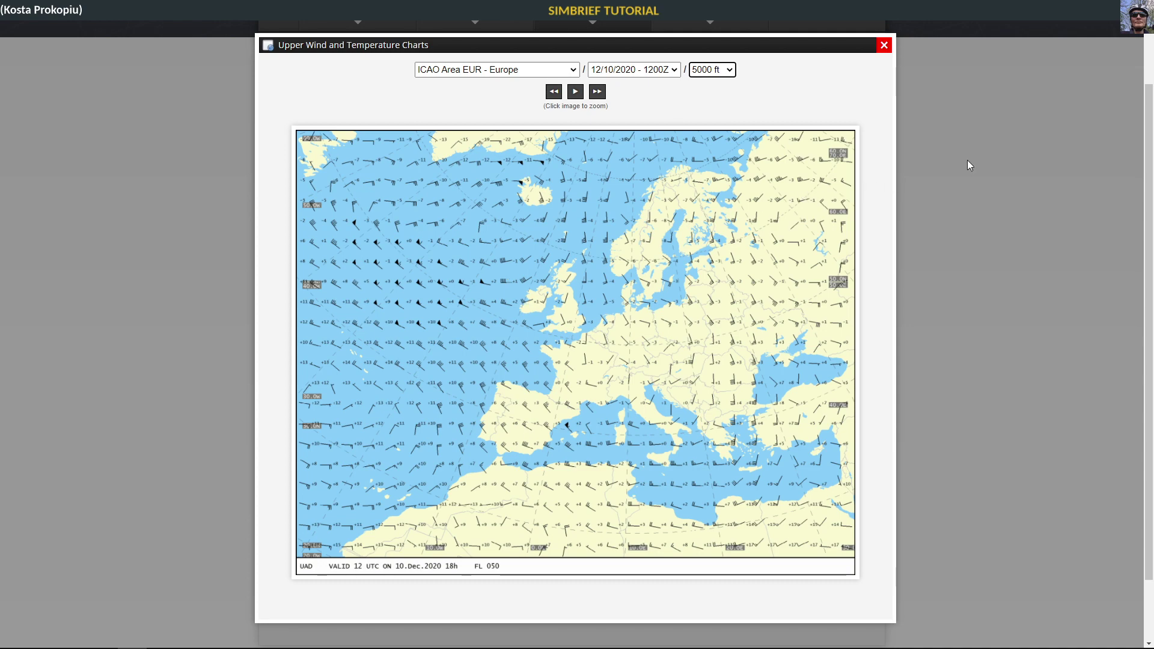
pyautogui.click(884, 46)
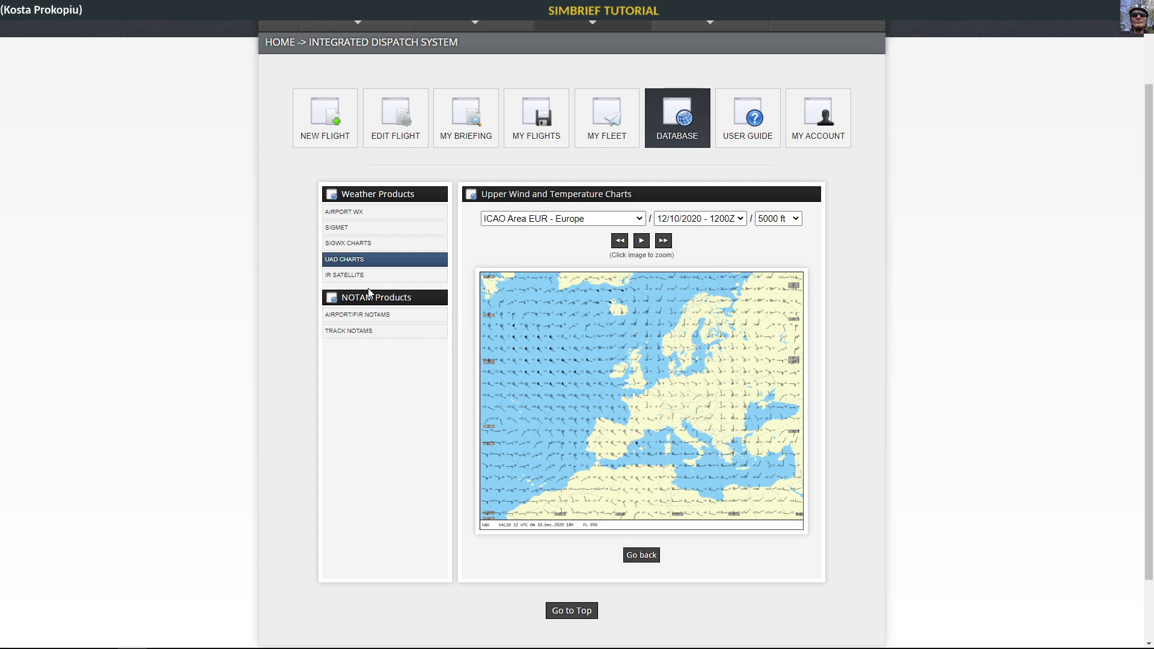
# Step: Open the infrared satellite image for ICAO Area C - Europe / Africa, examine it enlarged and close the enlarged view
pyautogui.click(353, 278)
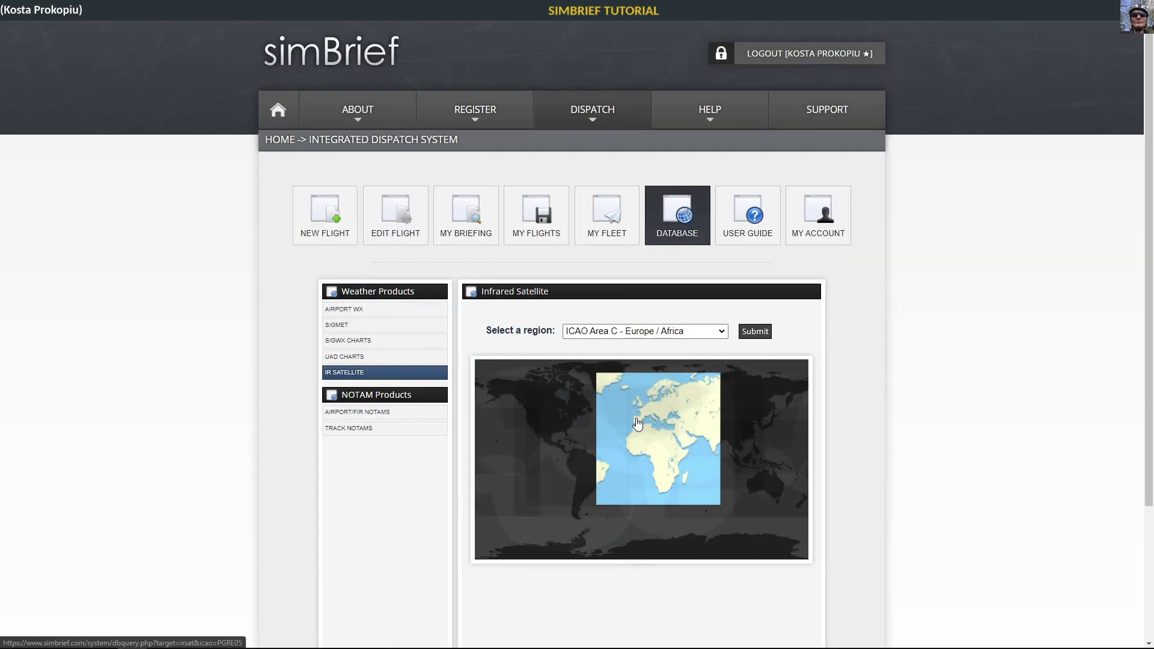
pyautogui.click(638, 425)
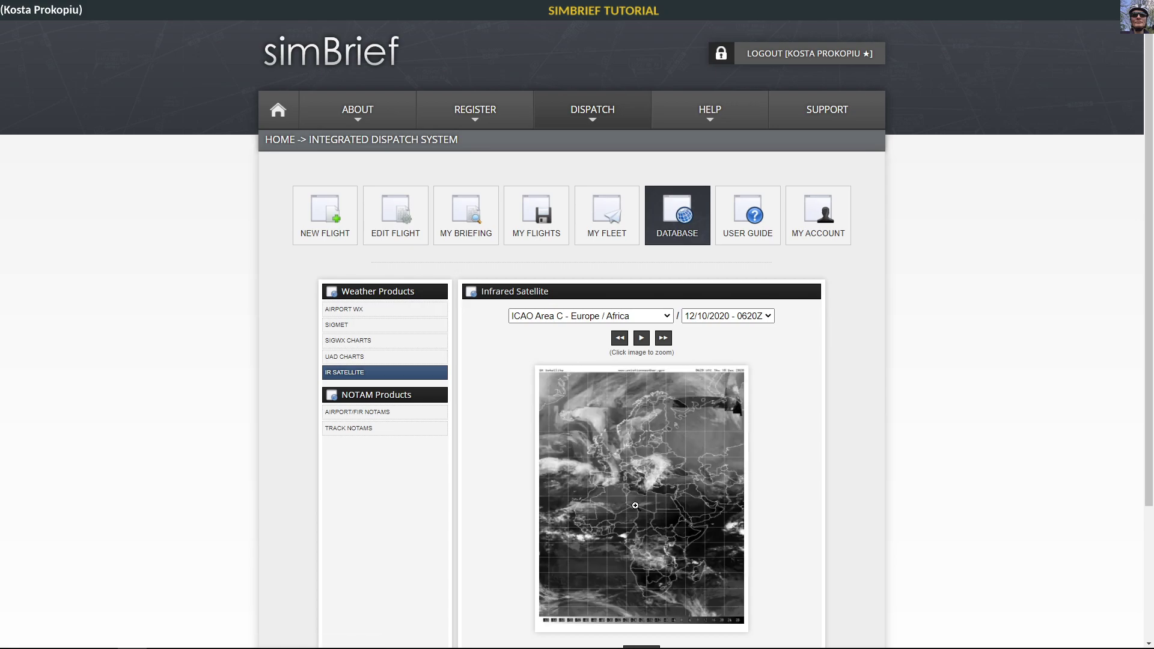
pyautogui.click(635, 505)
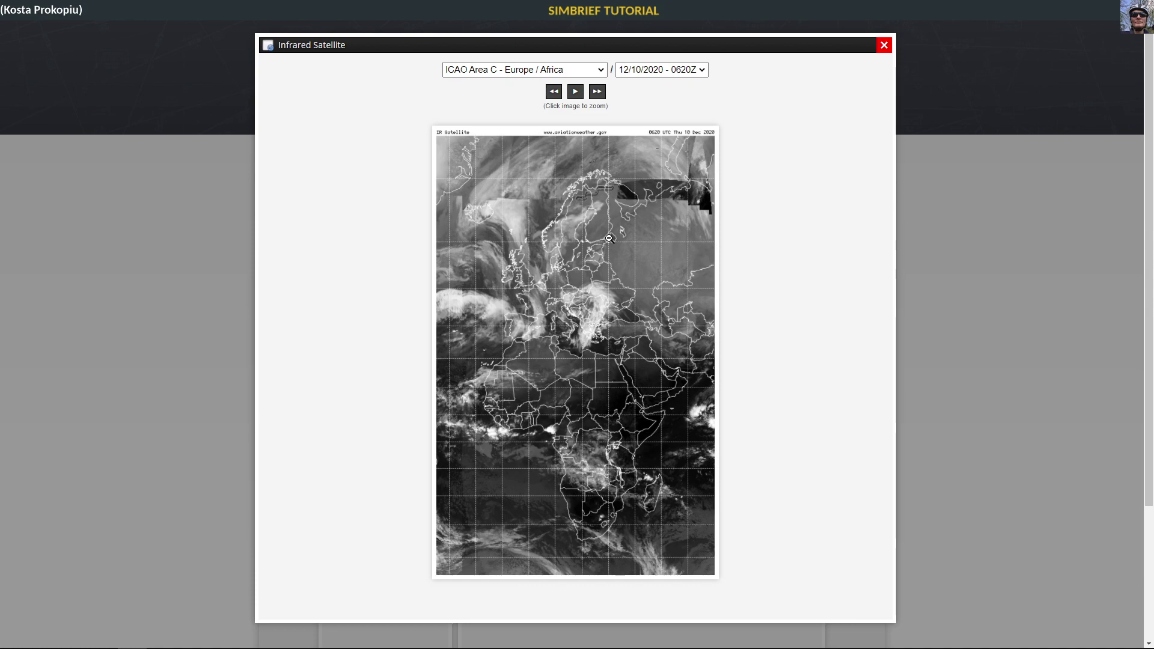
pyautogui.click(885, 45)
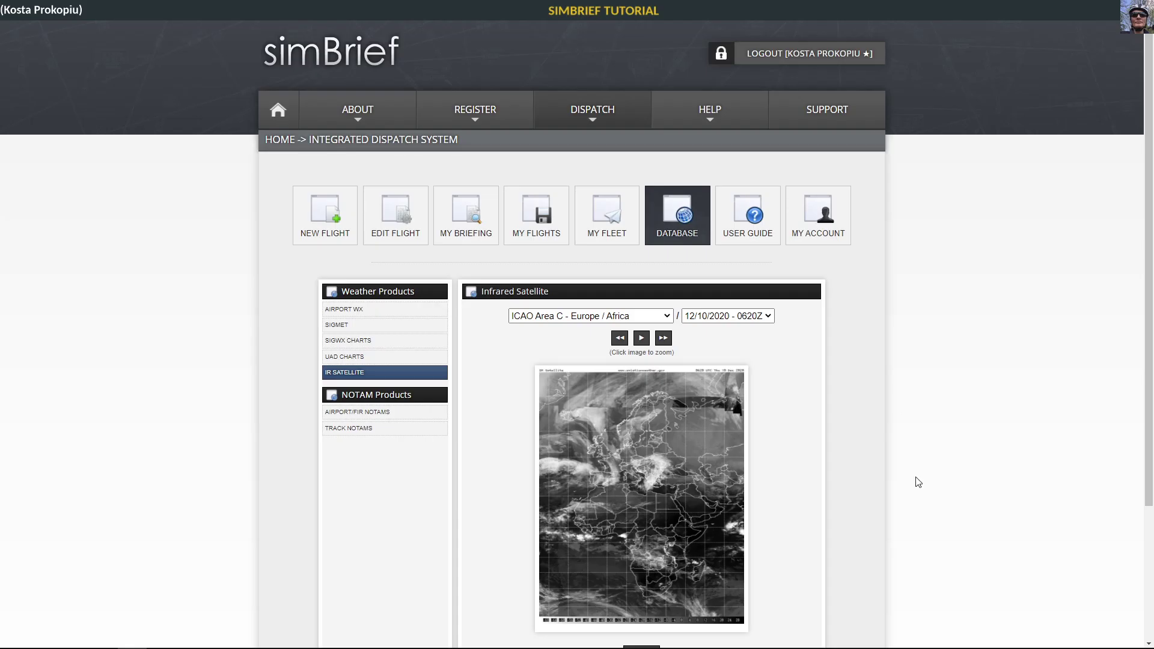
# Step: Request the airport/FIR NOTAMs for EDDM and look through the report down to the approach procedures
pyautogui.click(391, 413)
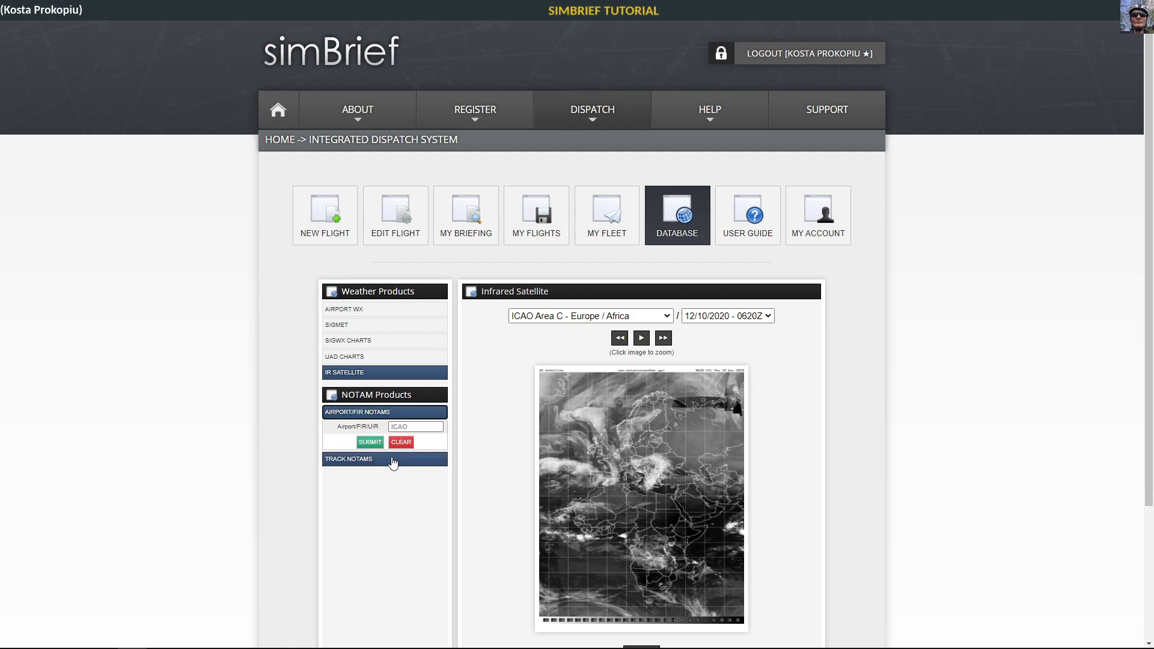
pyautogui.click(415, 426)
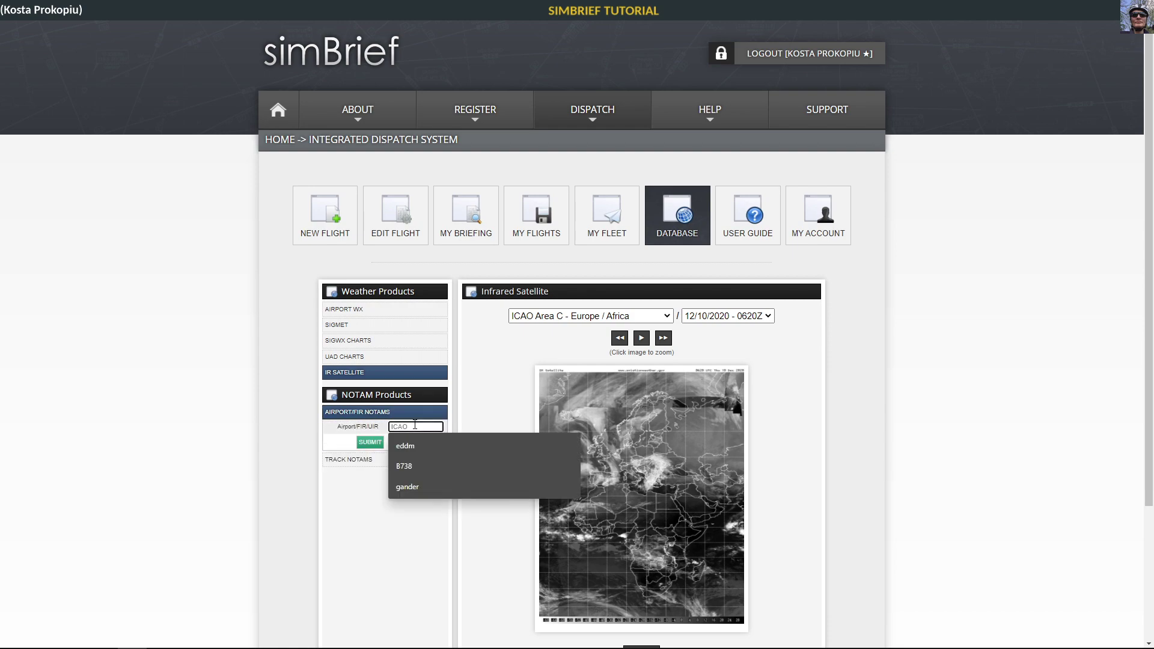
pyautogui.click(415, 445)
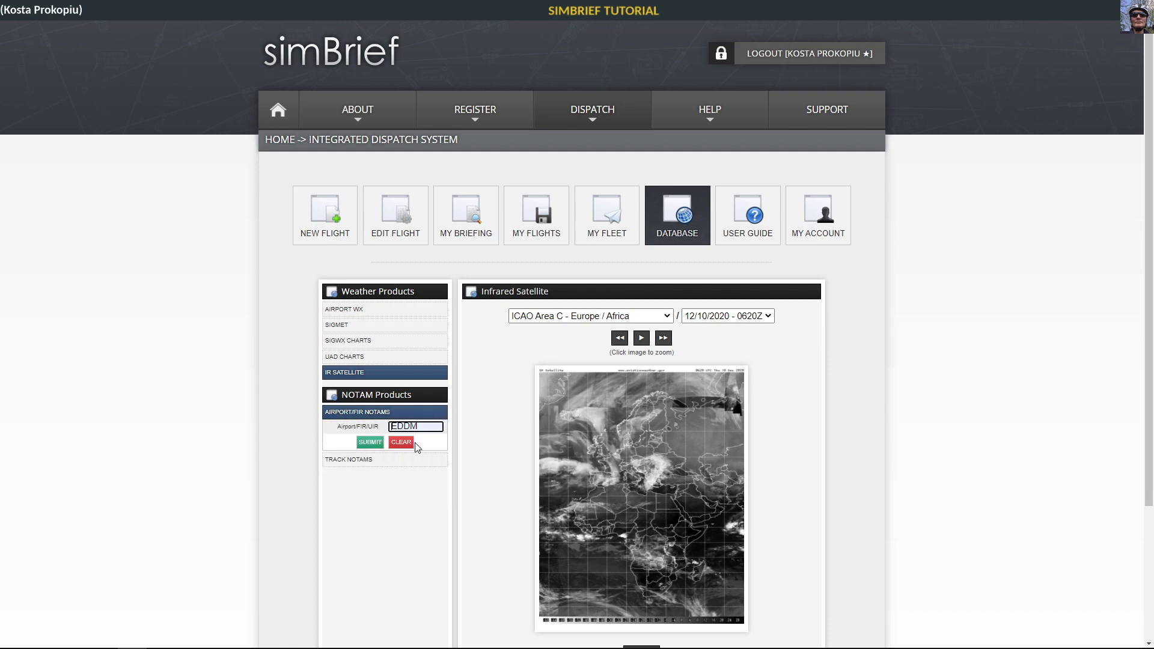
pyautogui.click(370, 442)
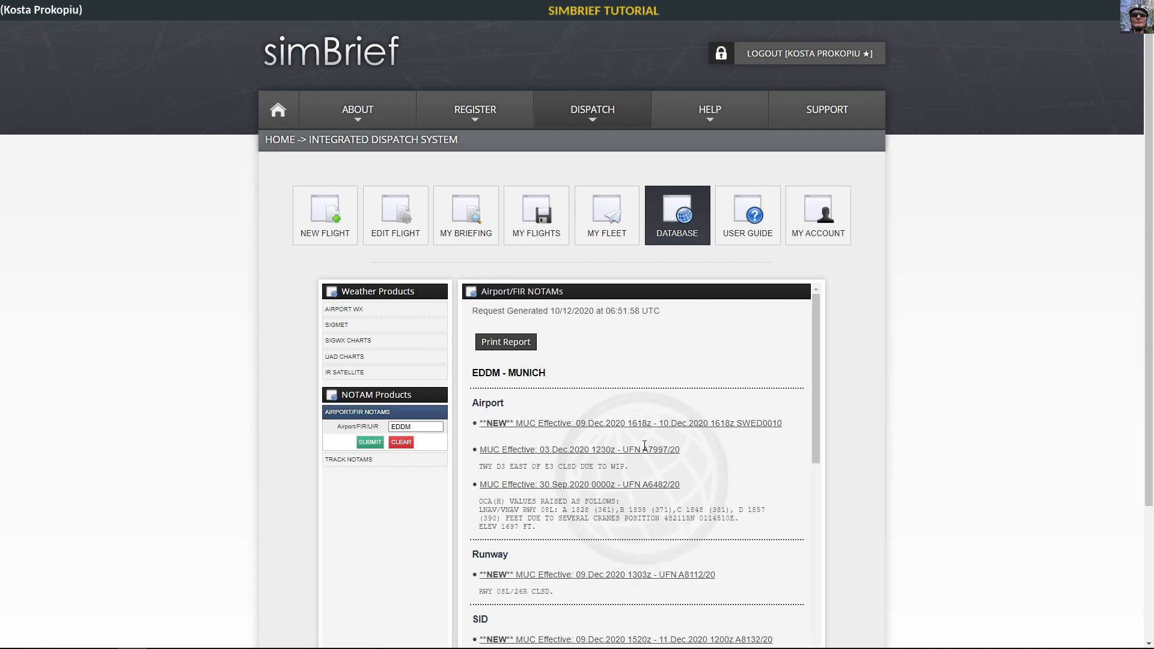
pyautogui.scroll(-4, 645, 446)
pyautogui.scroll(-4, 645, 445)
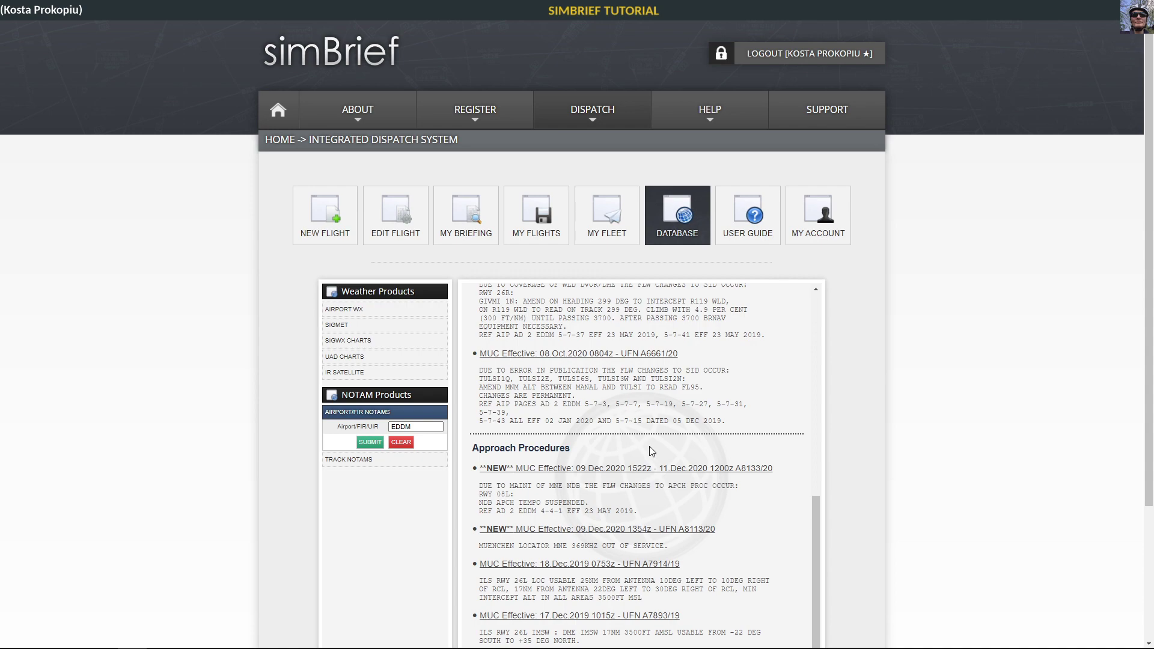
pyautogui.scroll(-3, 655, 454)
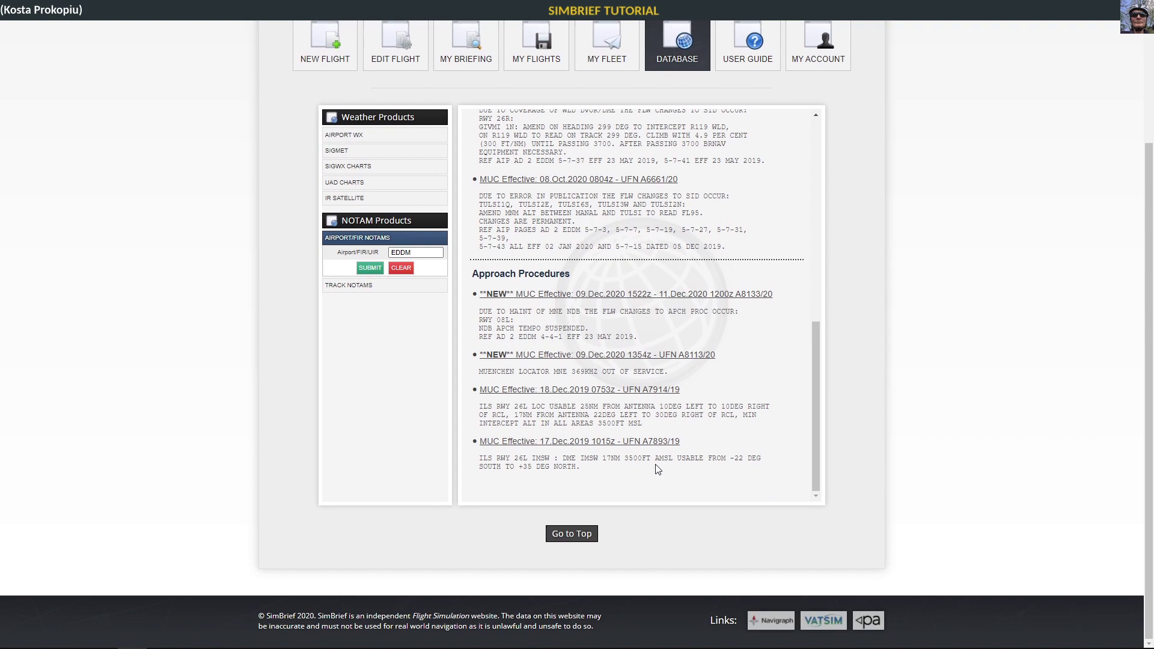
# Step: Examine the runway 08L NDB approach NOTAM and its reference date, and review the rest of the EDDM NOTAMs
pyautogui.doubleClick(557, 312)
pyautogui.moveTo(481, 328); pyautogui.dragTo(583, 328)
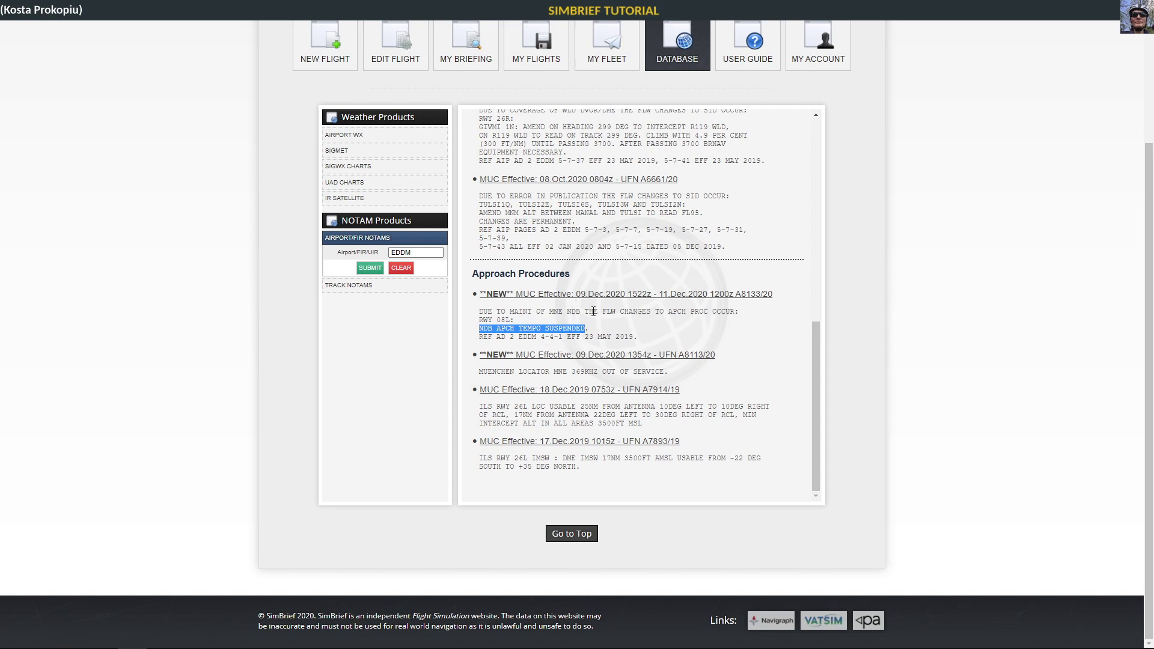
pyautogui.moveTo(585, 337); pyautogui.dragTo(629, 339)
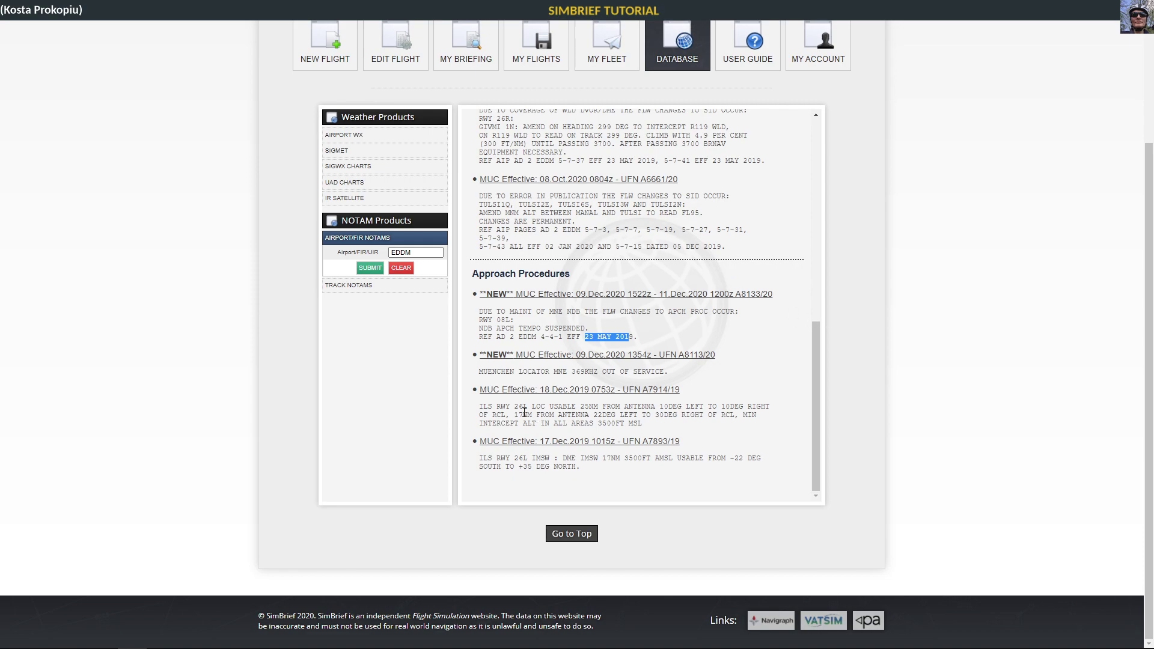
pyautogui.scroll(8, 523, 411)
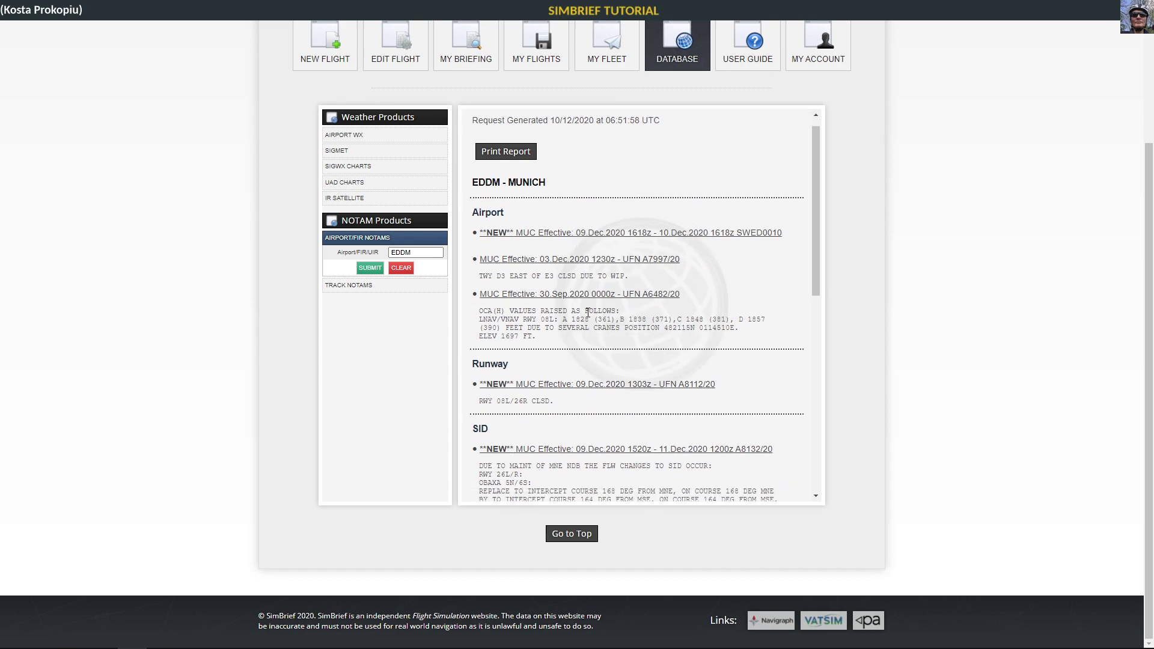
pyautogui.scroll(-8, 588, 312)
pyautogui.scroll(9, 588, 313)
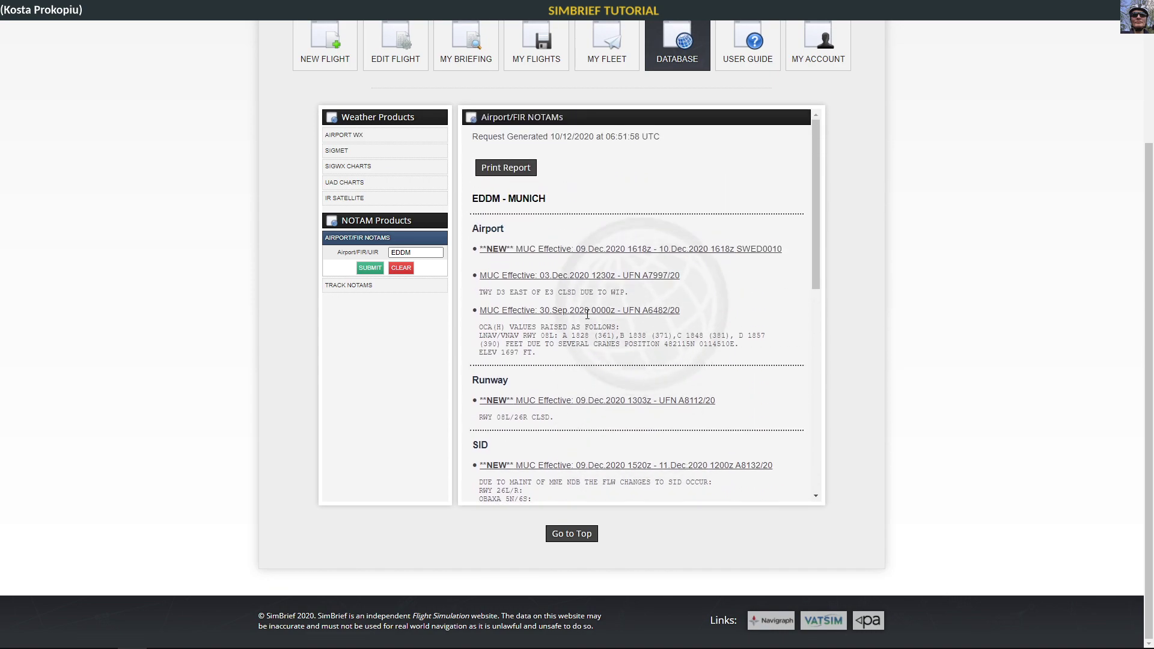
# Step: Request the track NOTAMs for the NAT East track system
pyautogui.click(348, 285)
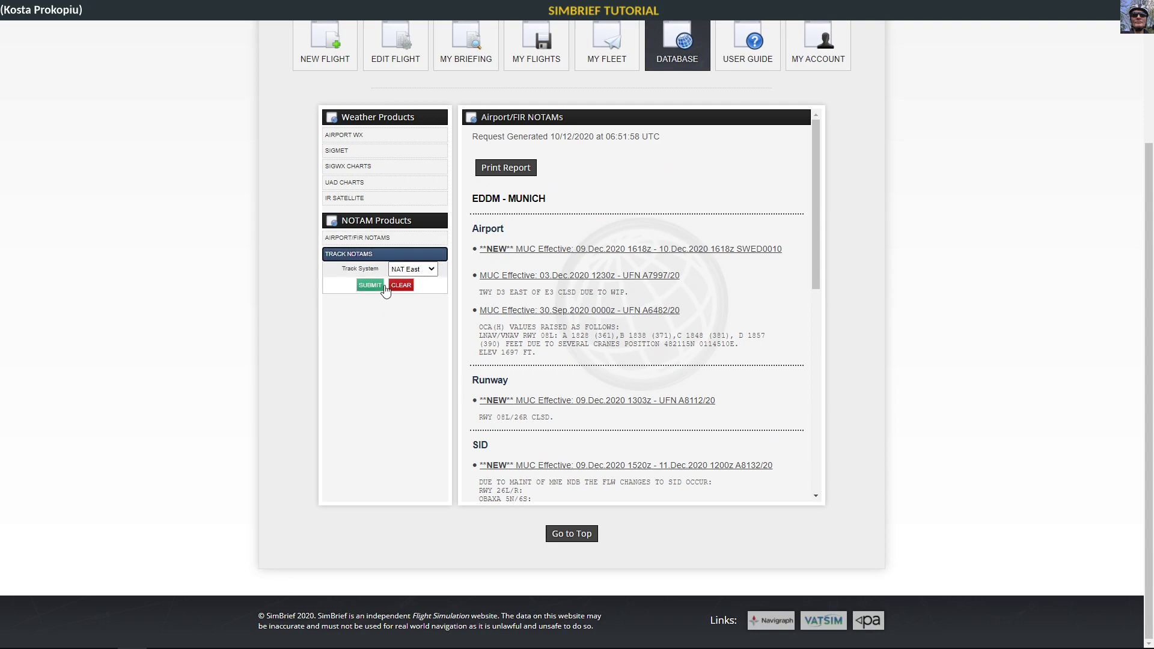
pyautogui.click(382, 286)
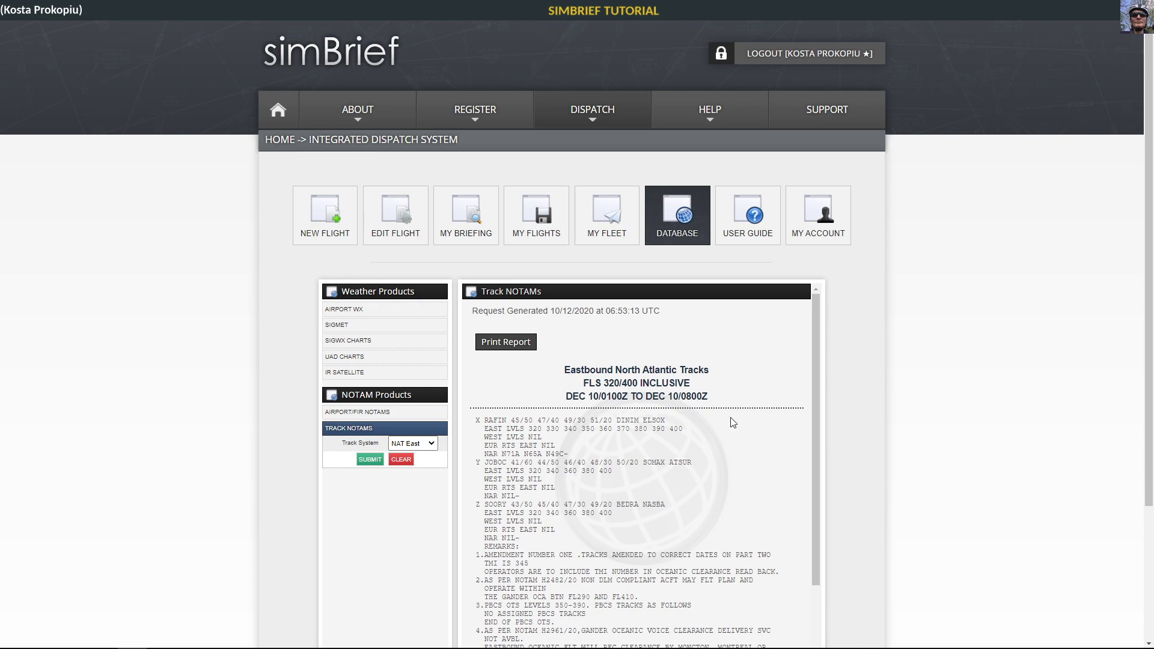
# Step: Examine the Eastbound North Atlantic Tracks report, including the track X coordinates and the numbered remarks
pyautogui.scroll(-2, 730, 402)
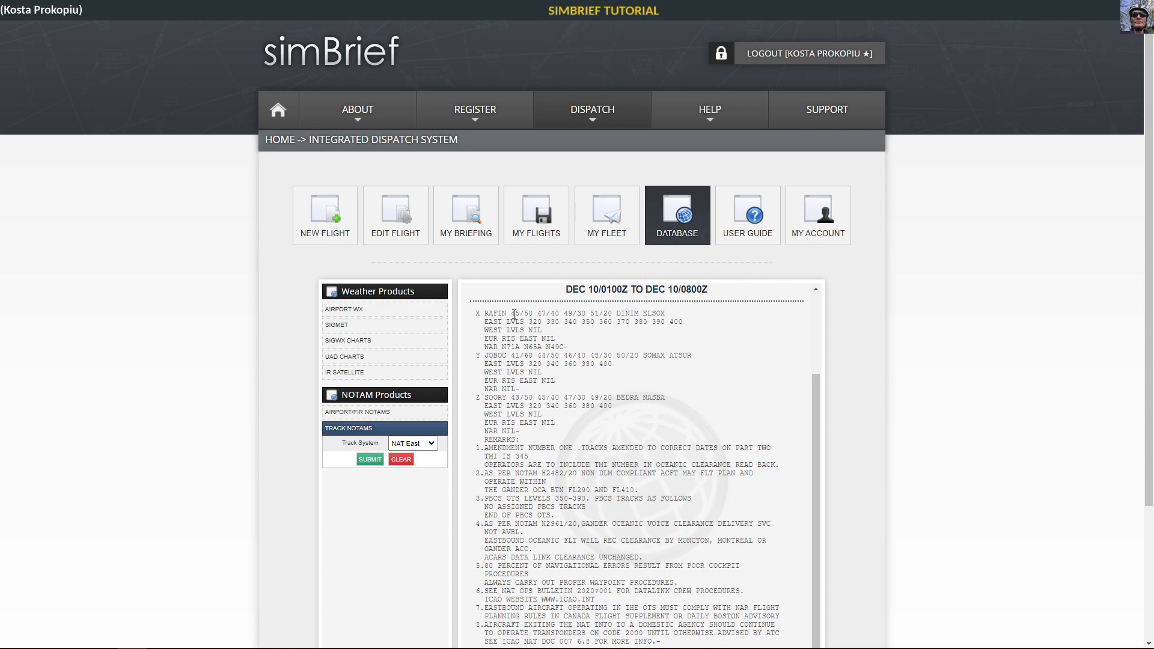
pyautogui.moveTo(512, 314); pyautogui.dragTo(614, 314)
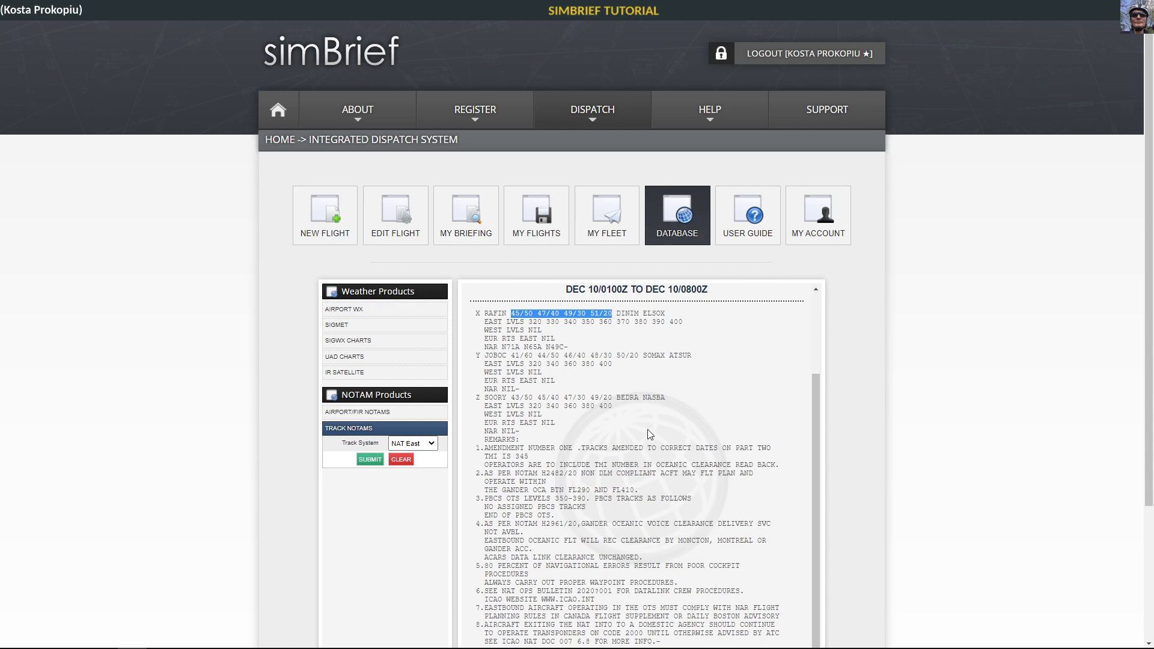
pyautogui.scroll(-3, 644, 421)
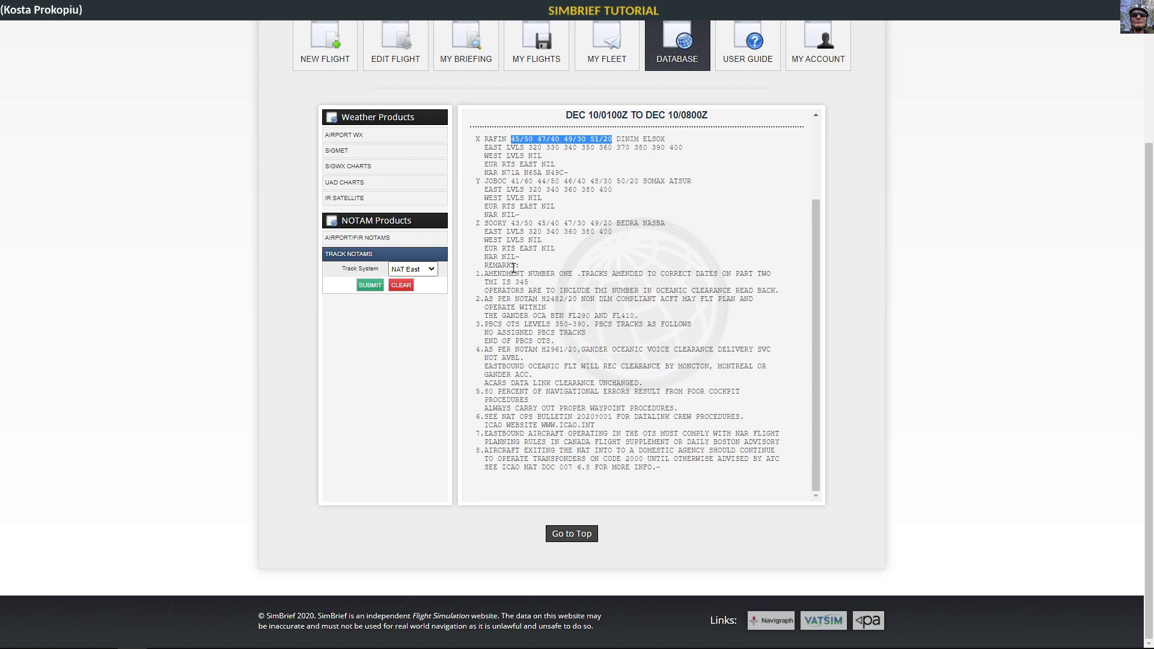
pyautogui.moveTo(492, 276); pyautogui.dragTo(630, 276)
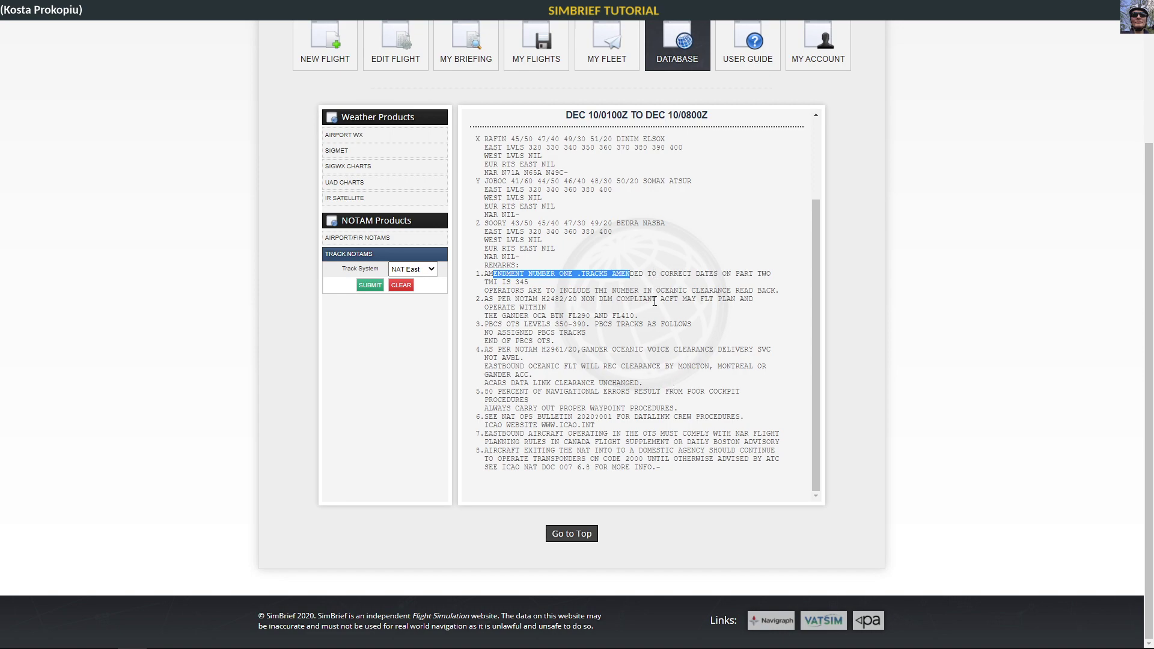
pyautogui.moveTo(528, 470); pyautogui.dragTo(537, 328)
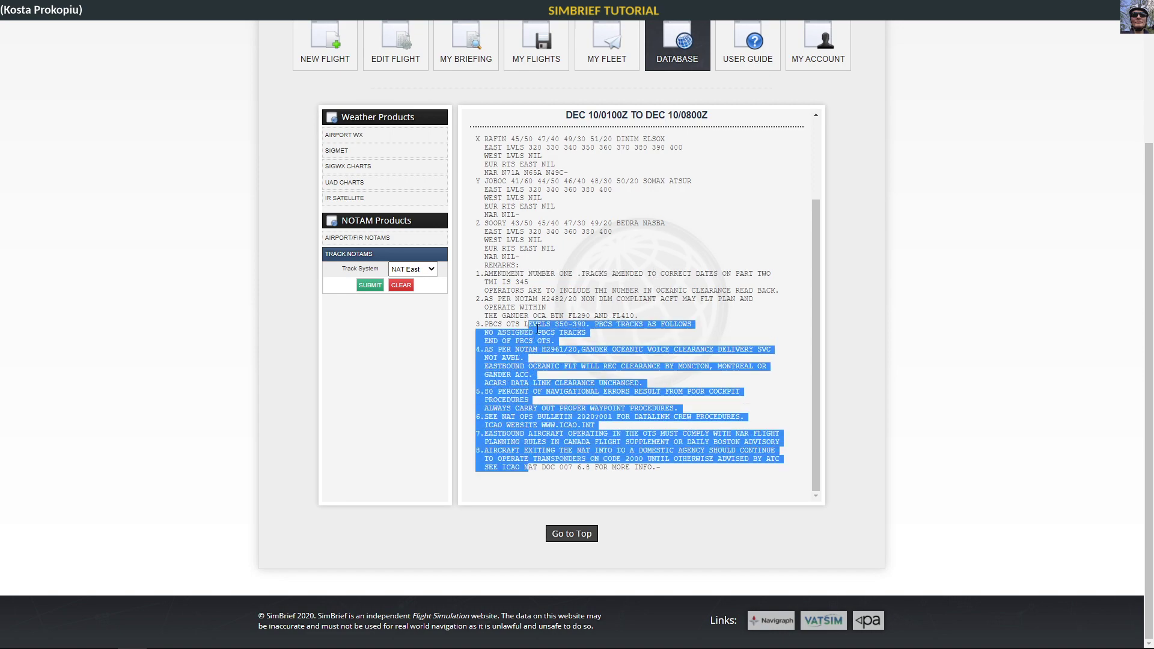
pyautogui.click(786, 413)
pyautogui.scroll(2, 601, 339)
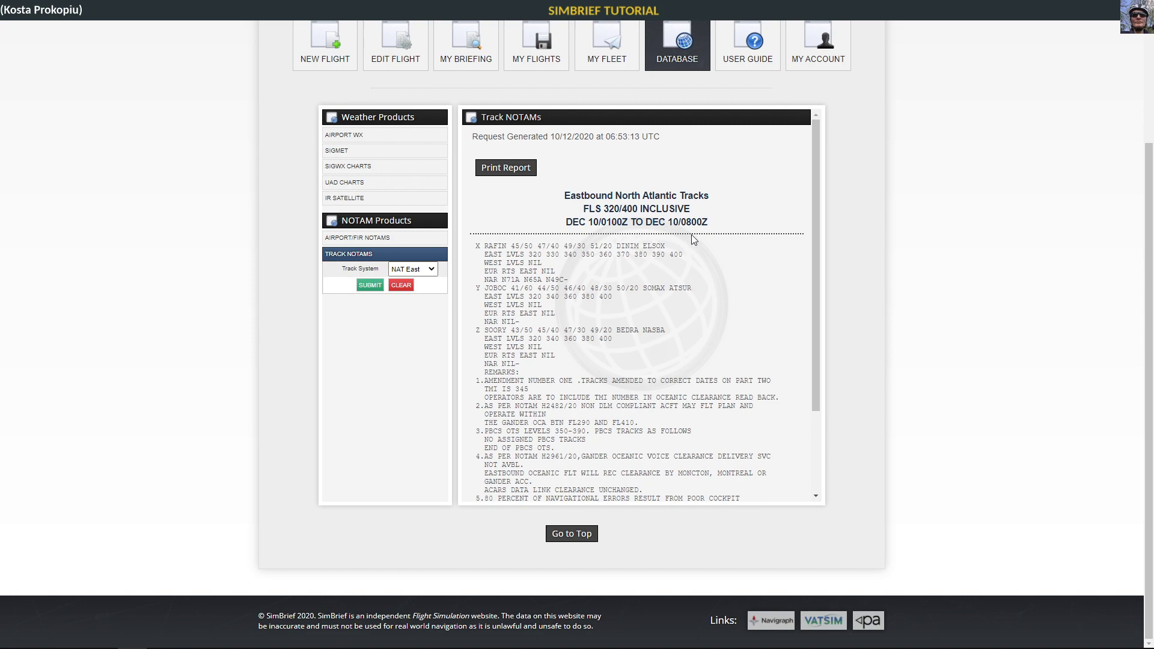
pyautogui.scroll(-3, 700, 282)
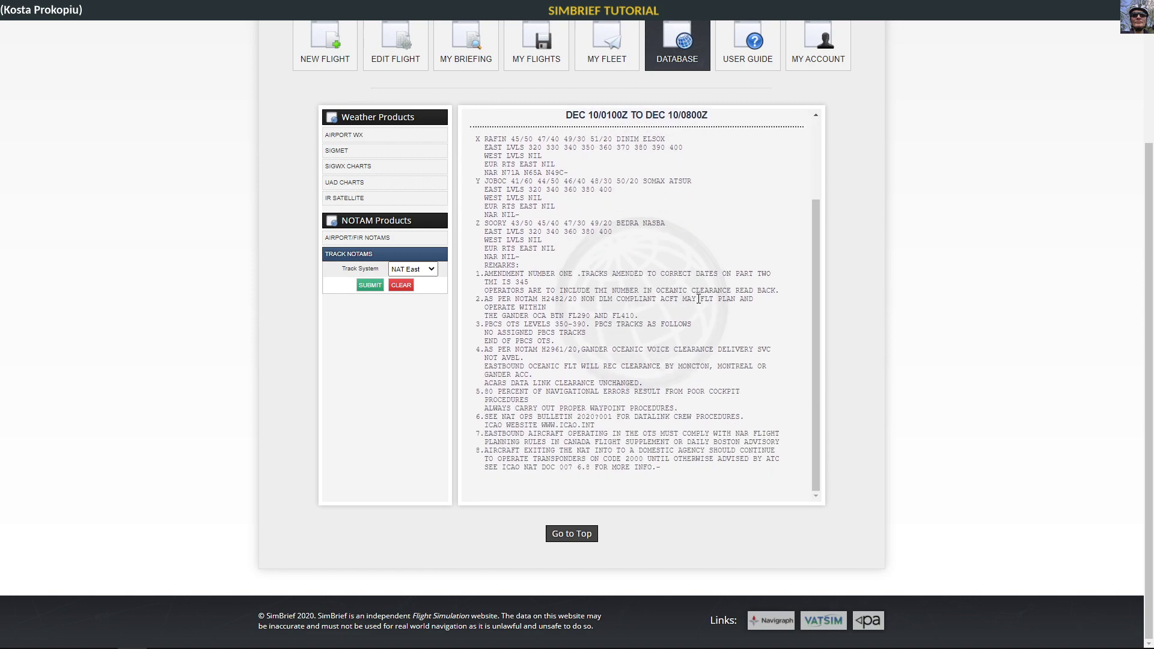
pyautogui.scroll(3, 696, 227)
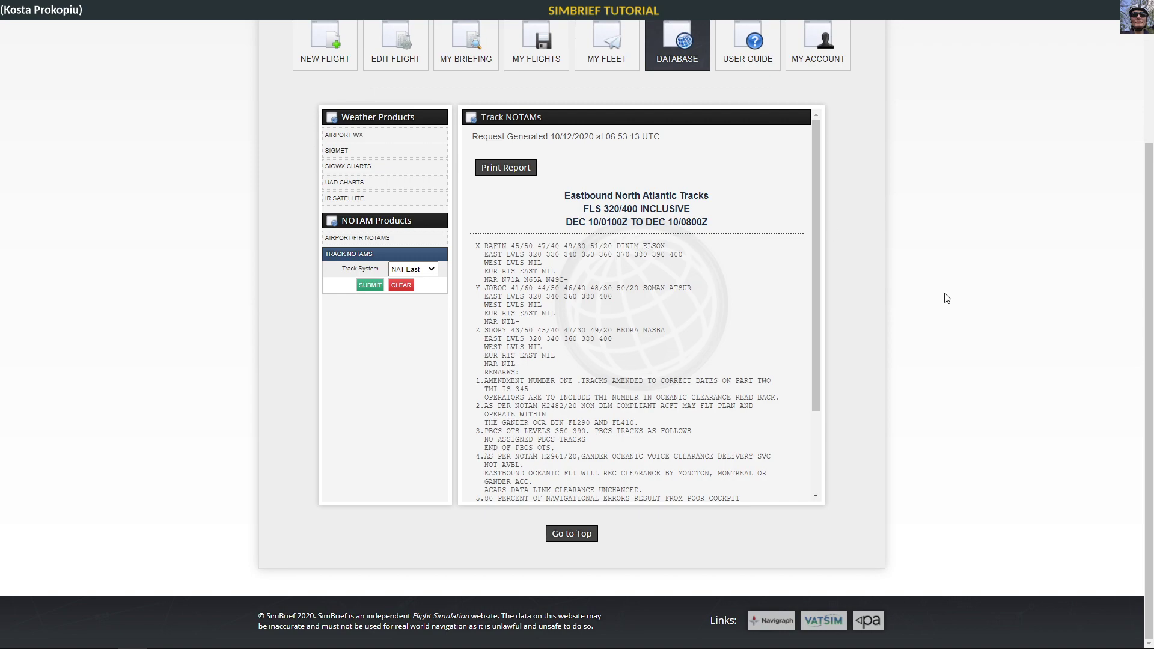
# Step: Open the My Flights page and review the saved flights list and the dispatch history
pyautogui.scroll(3, 974, 313)
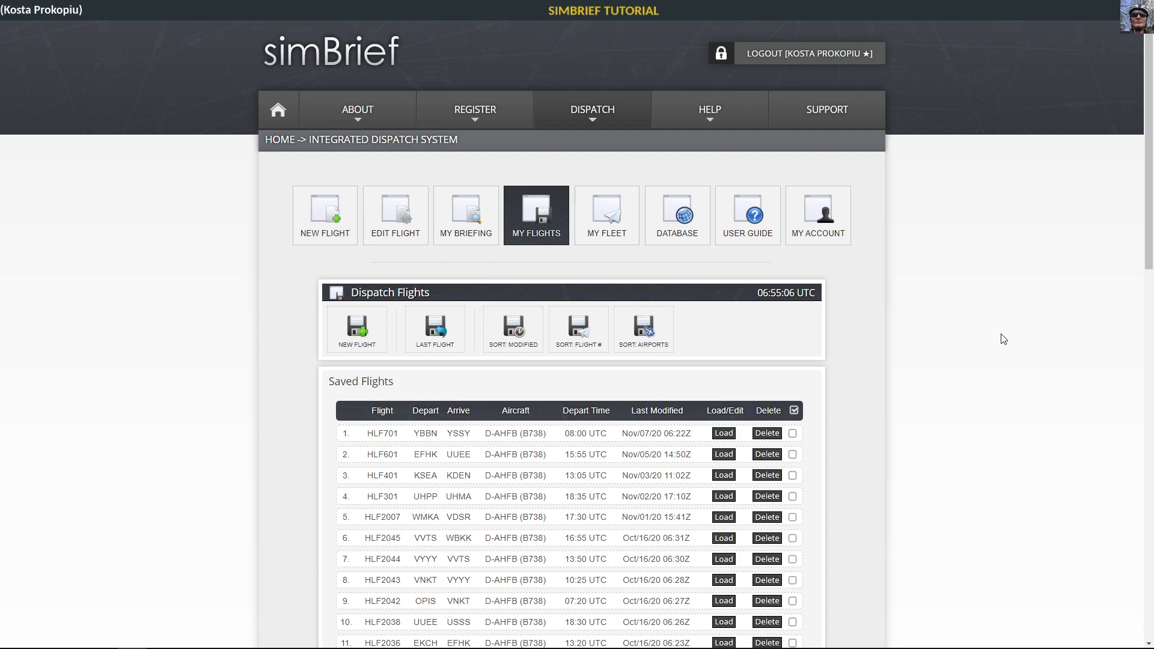
pyautogui.scroll(-8, 45, 462)
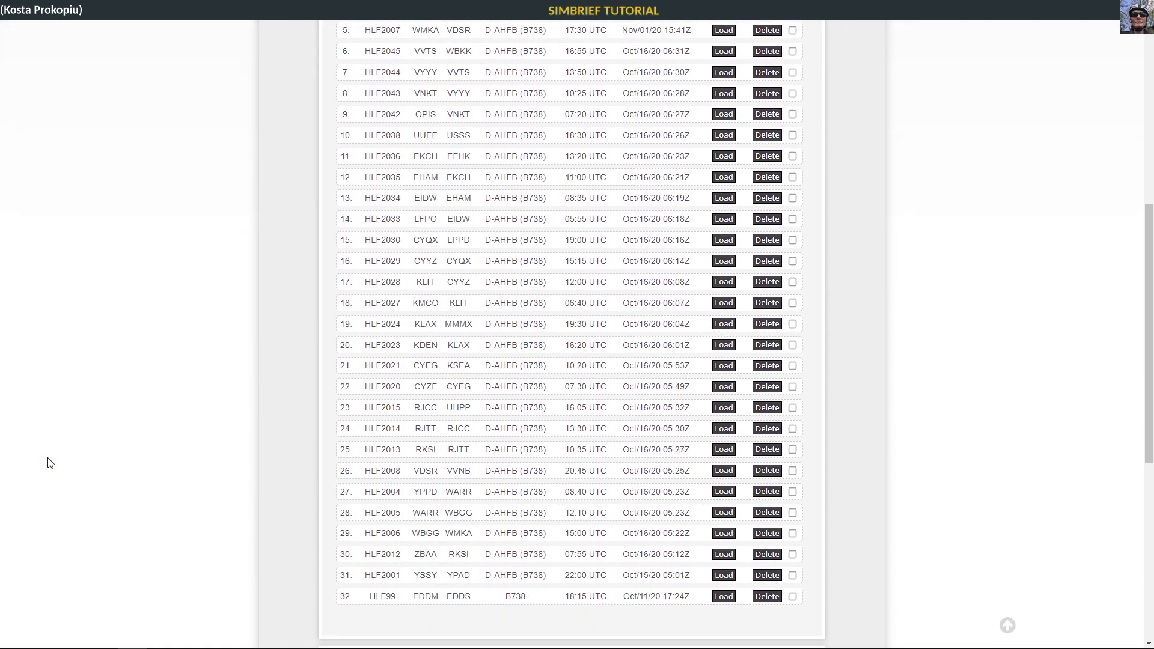
pyautogui.scroll(5, 50, 463)
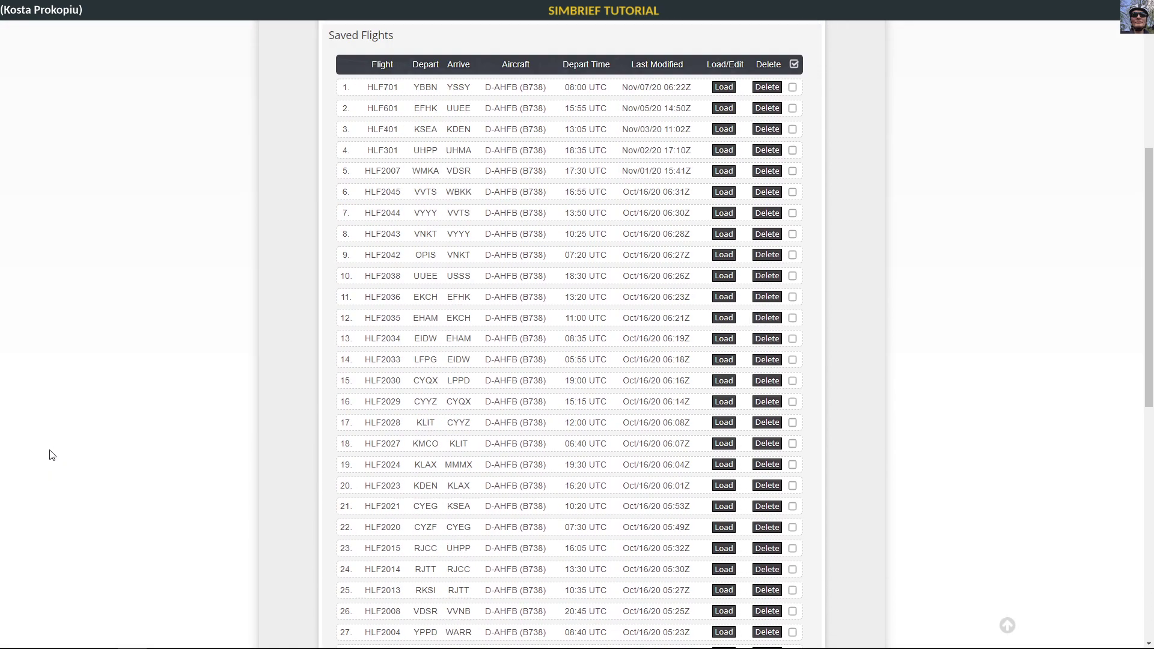
pyautogui.scroll(-6, 52, 455)
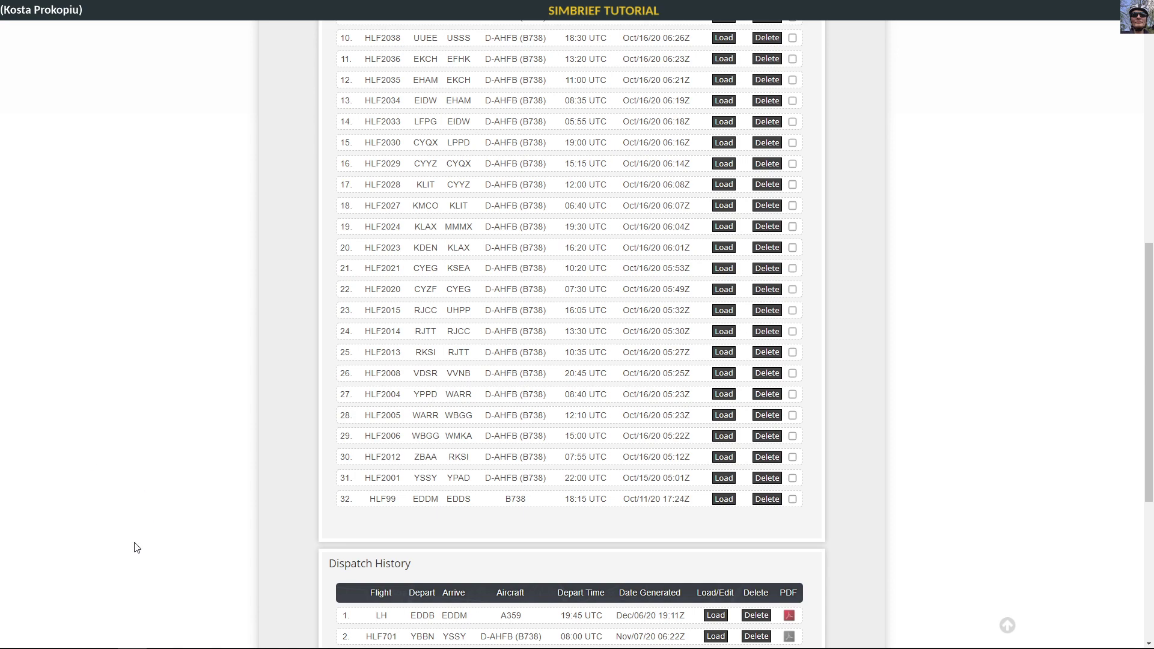
pyautogui.scroll(-5, 176, 409)
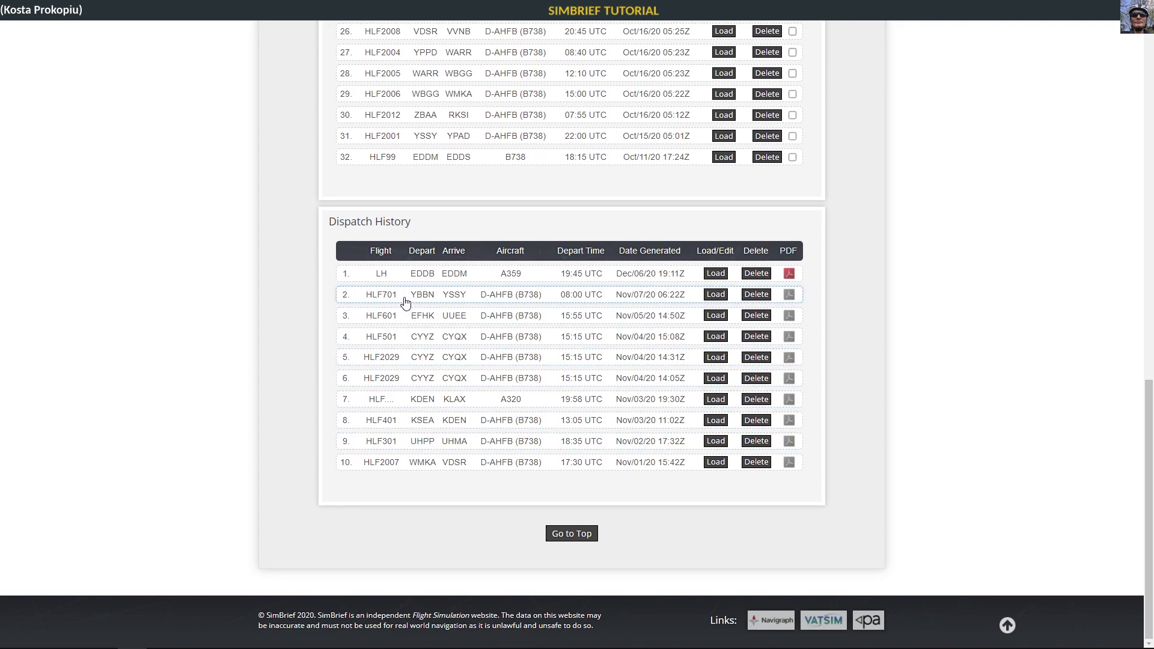
pyautogui.doubleClick(339, 223)
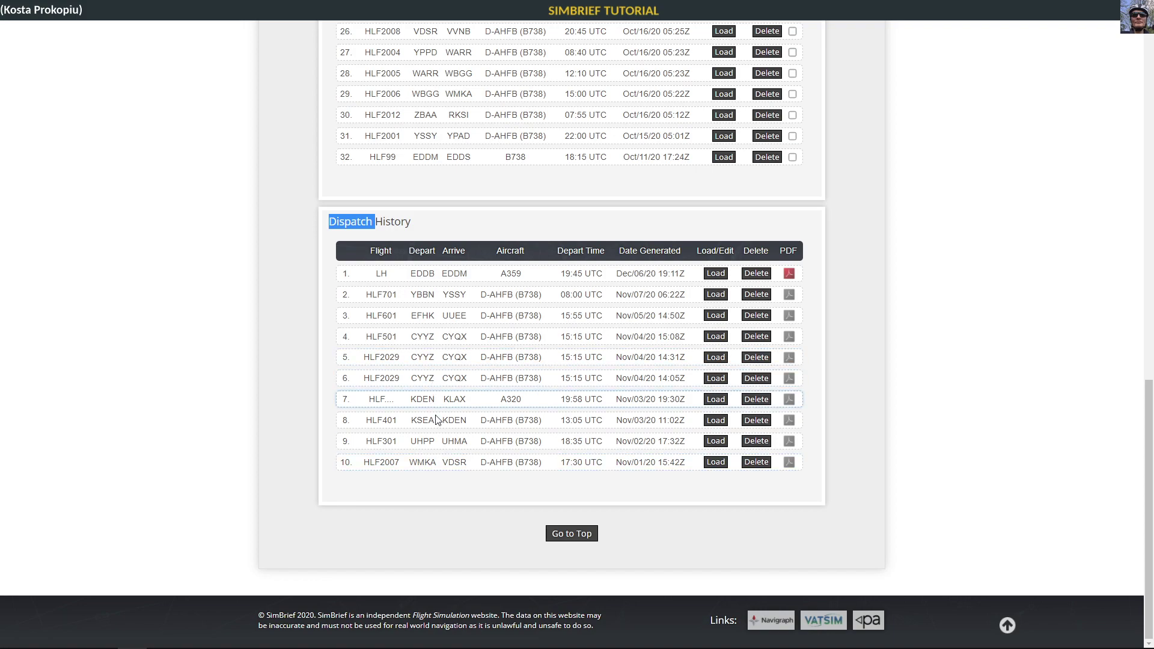
pyautogui.scroll(3, 432, 434)
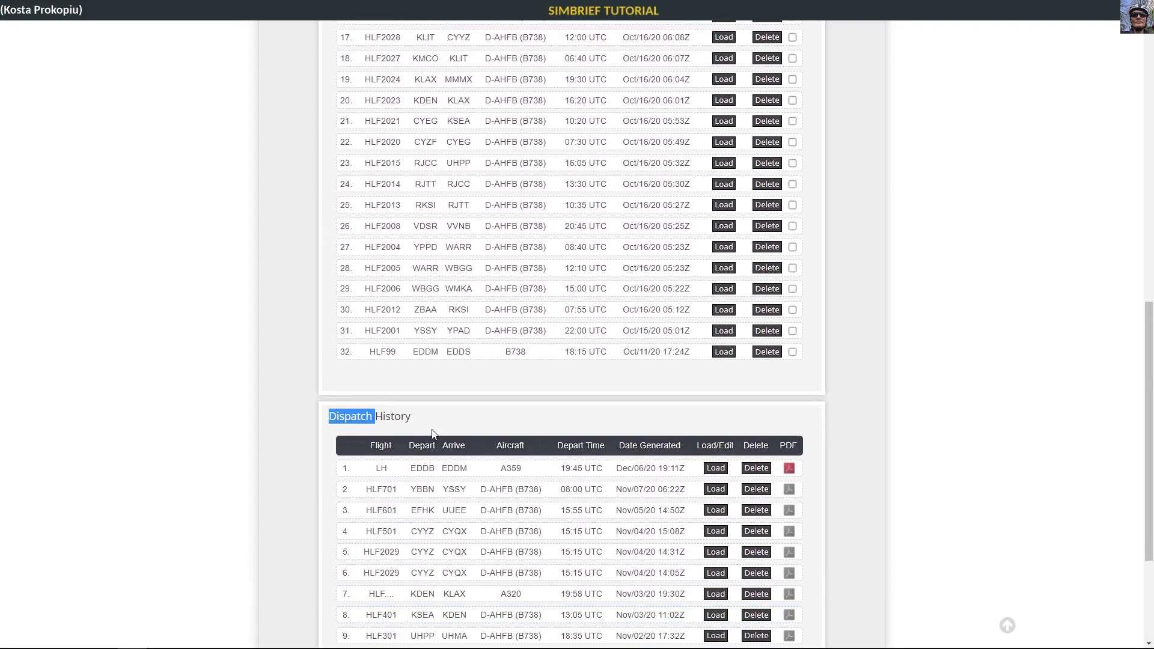
pyautogui.scroll(10, 433, 435)
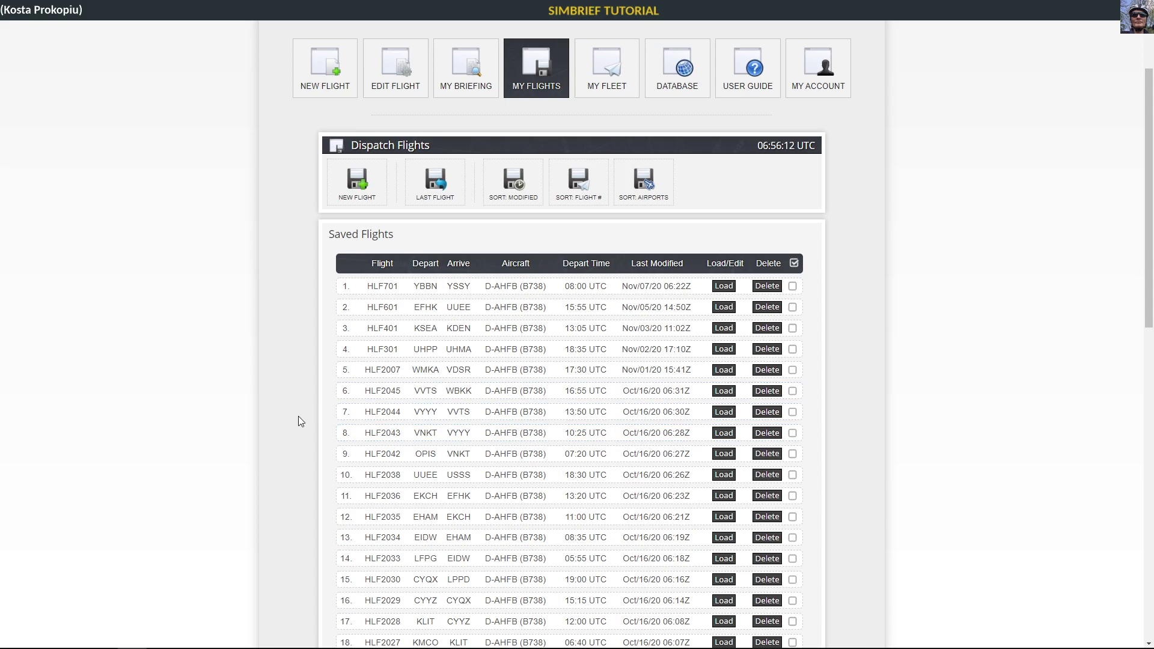
pyautogui.scroll(-8, 298, 416)
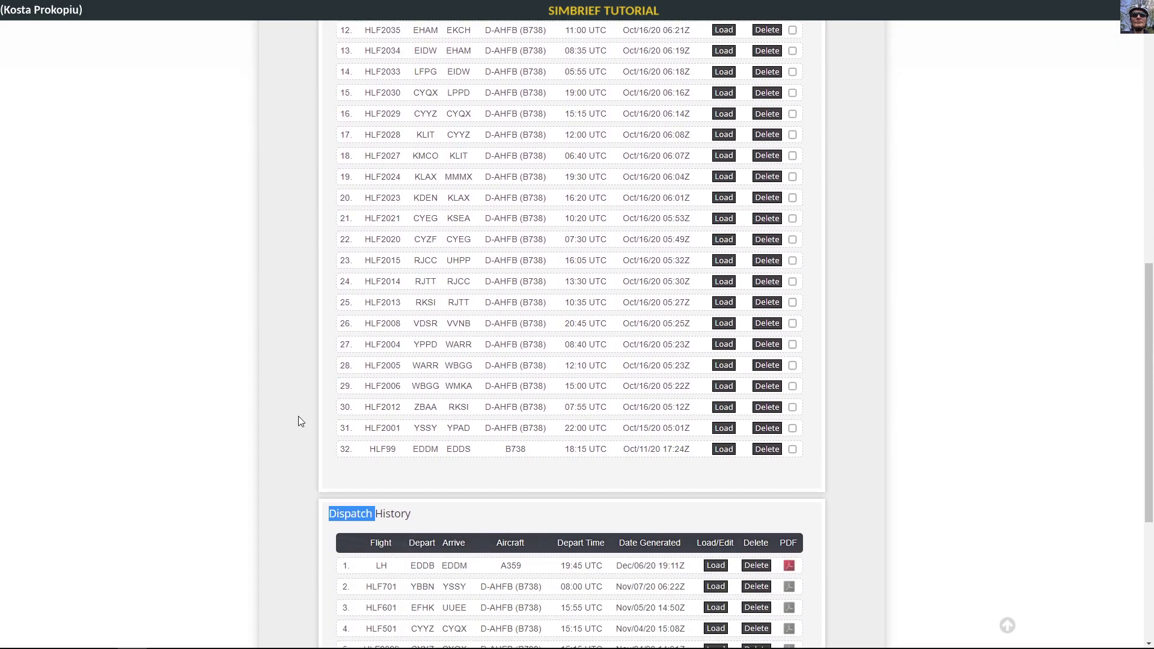
pyautogui.scroll(6, 298, 416)
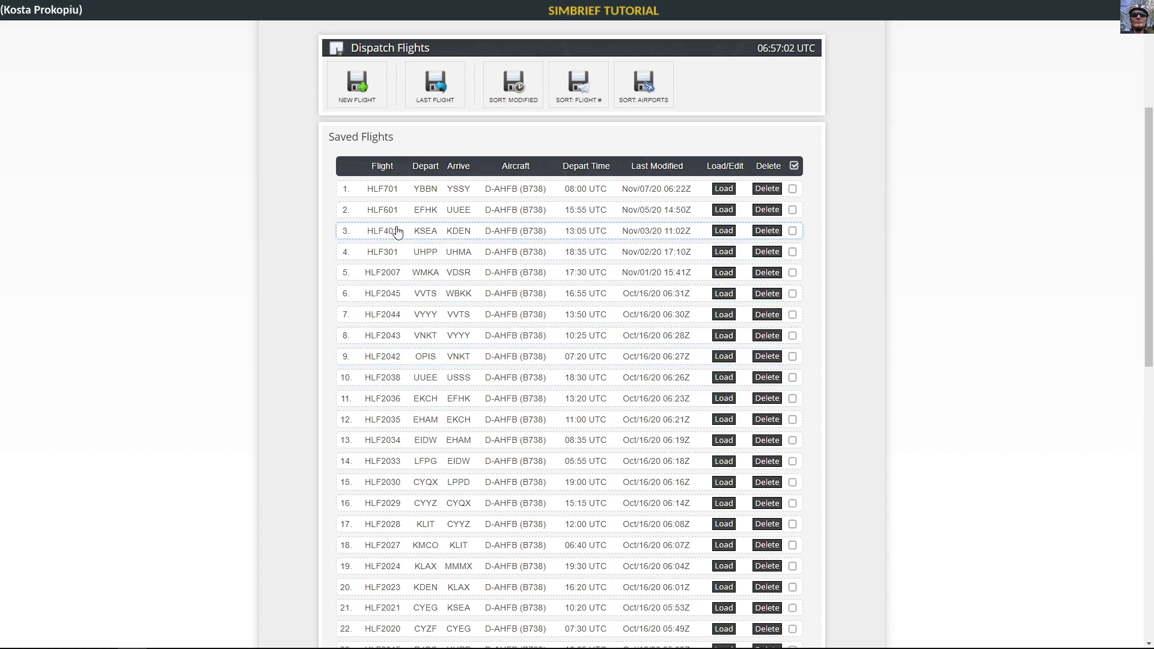
# Step: Start a new flight and look through its dispatch form from the flight info down to the map and debug parameters
pyautogui.scroll(4, 287, 393)
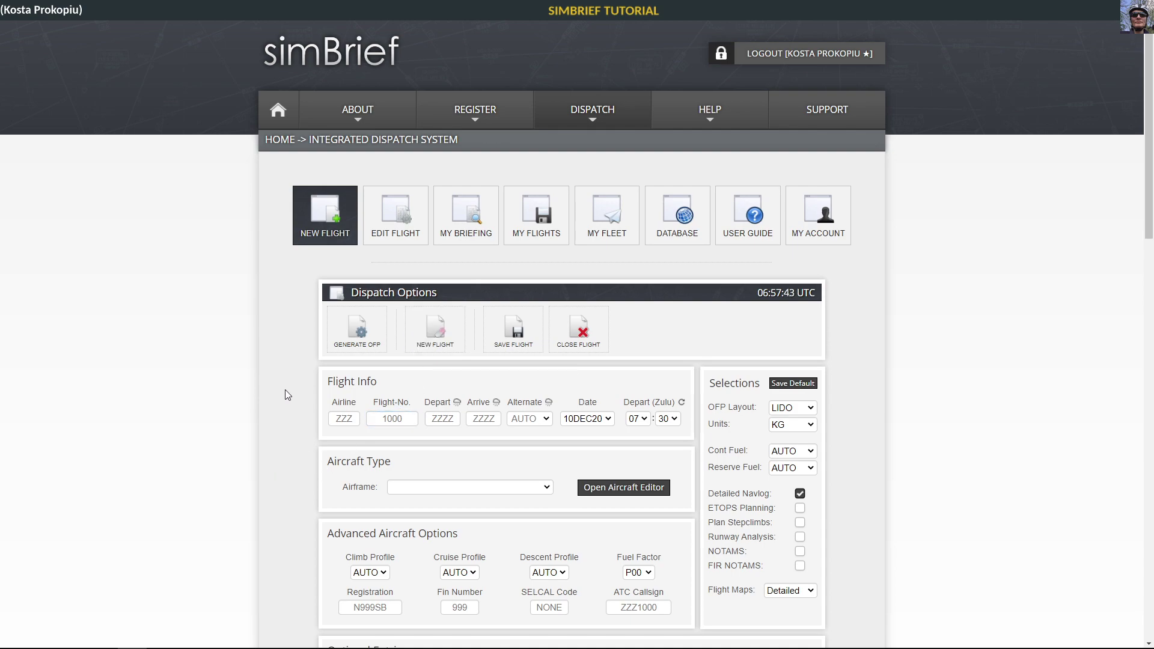
pyautogui.scroll(-2, 289, 367)
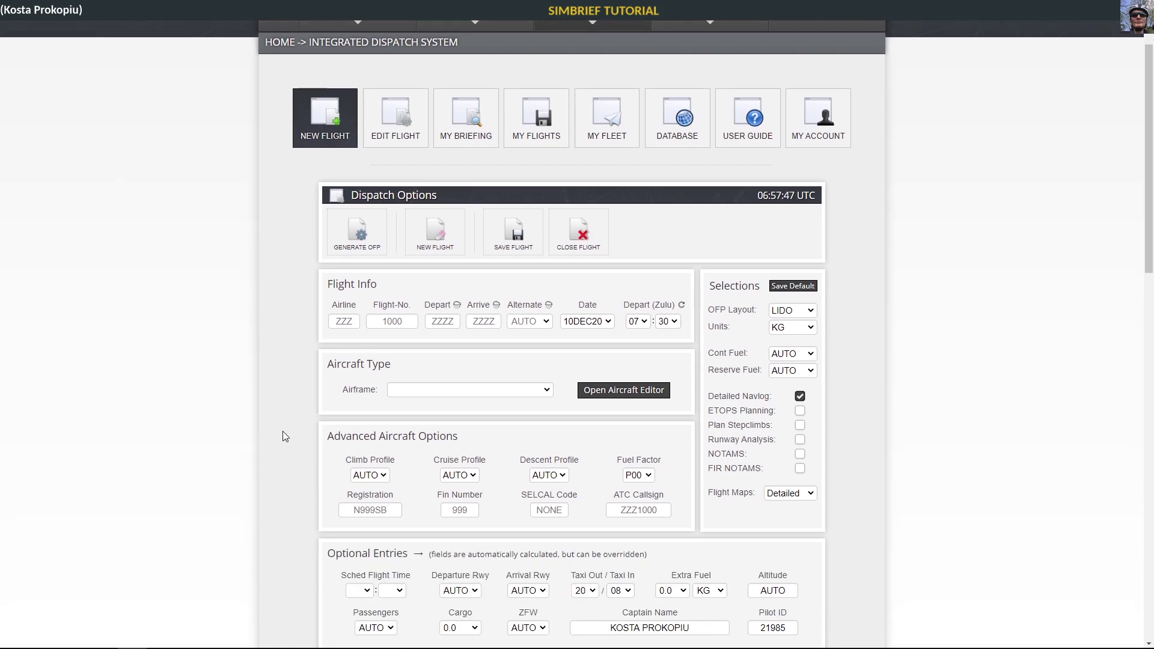
pyautogui.scroll(2, 286, 436)
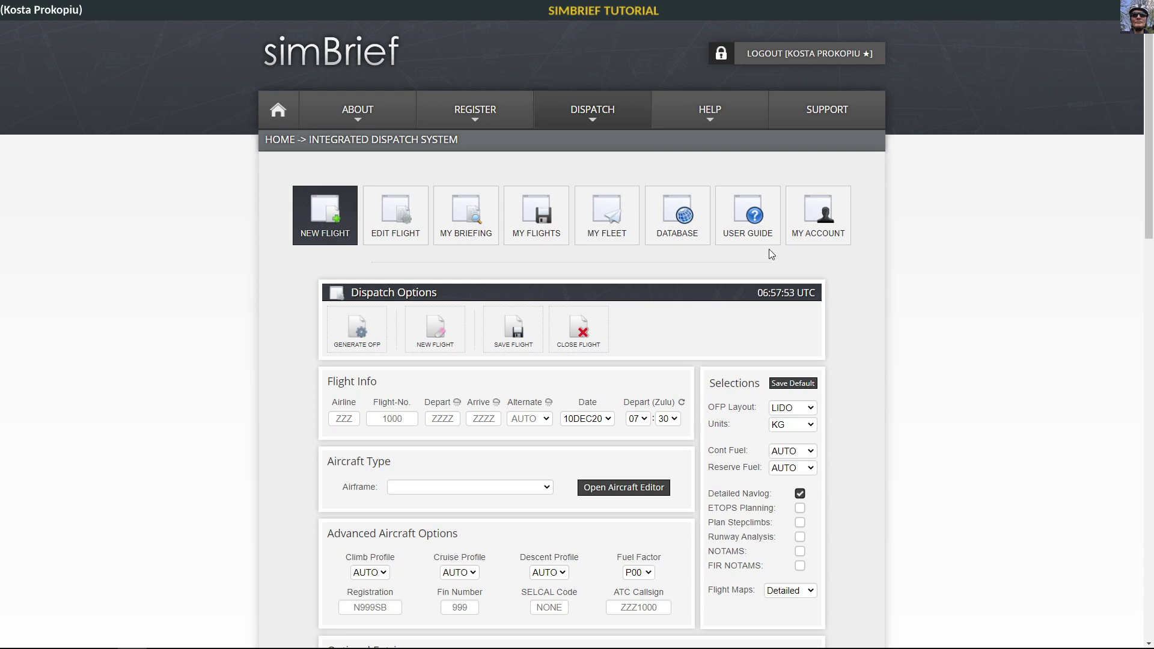
pyautogui.scroll(-5, 980, 398)
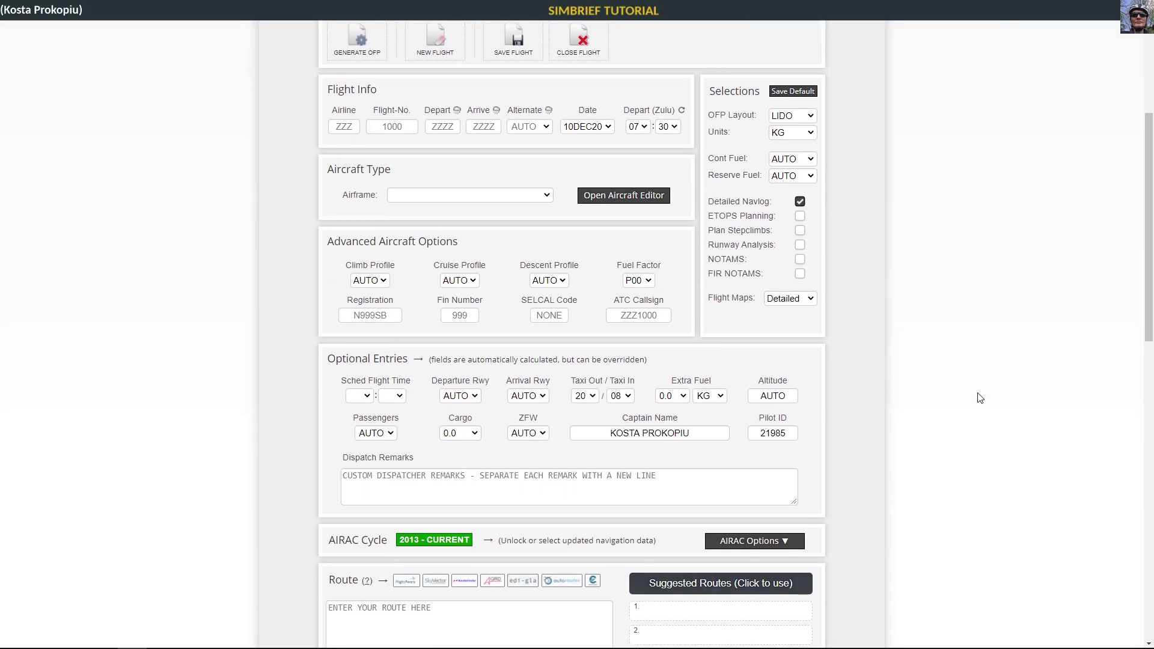
pyautogui.scroll(-13, 980, 398)
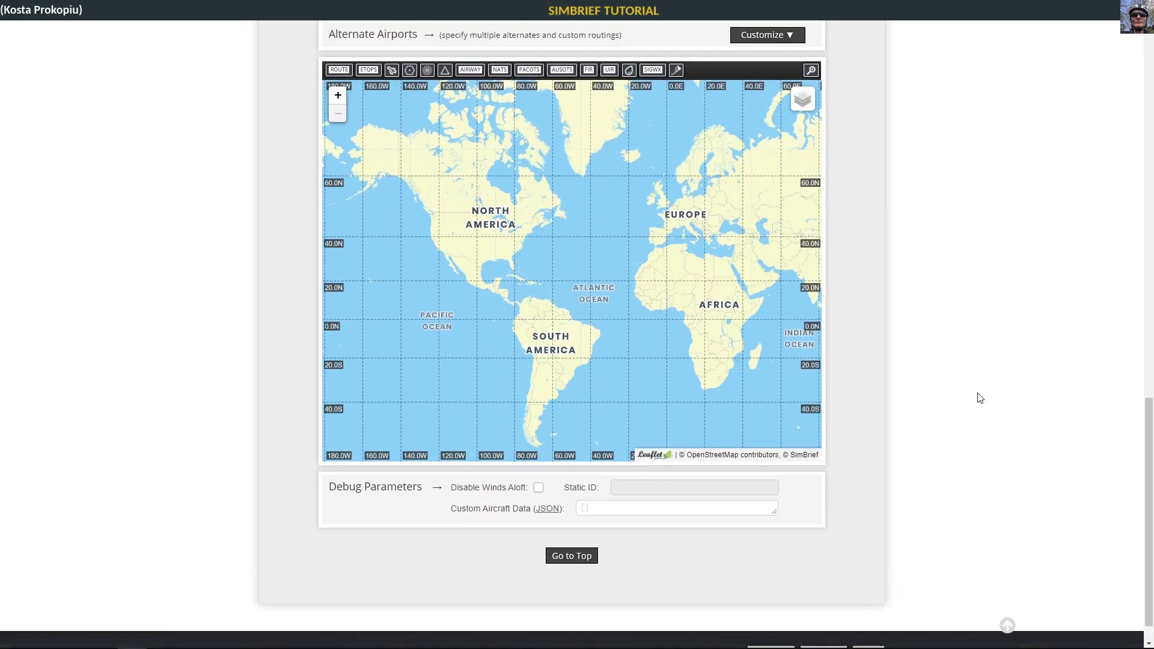
pyautogui.scroll(12, 981, 398)
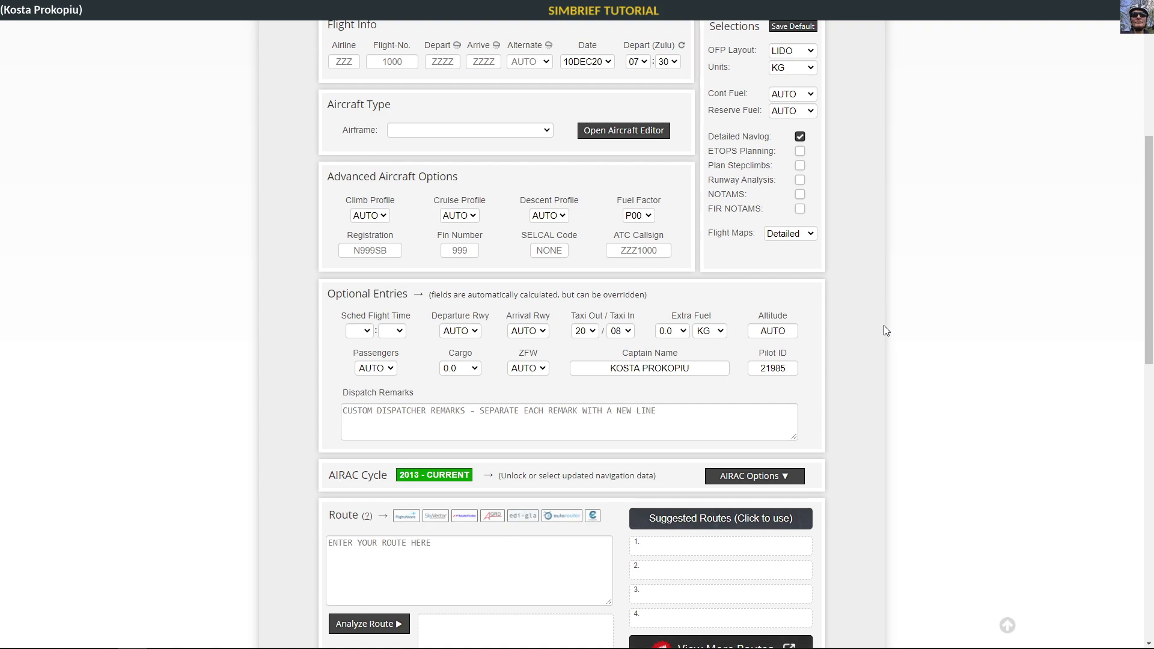
pyautogui.scroll(6, 884, 325)
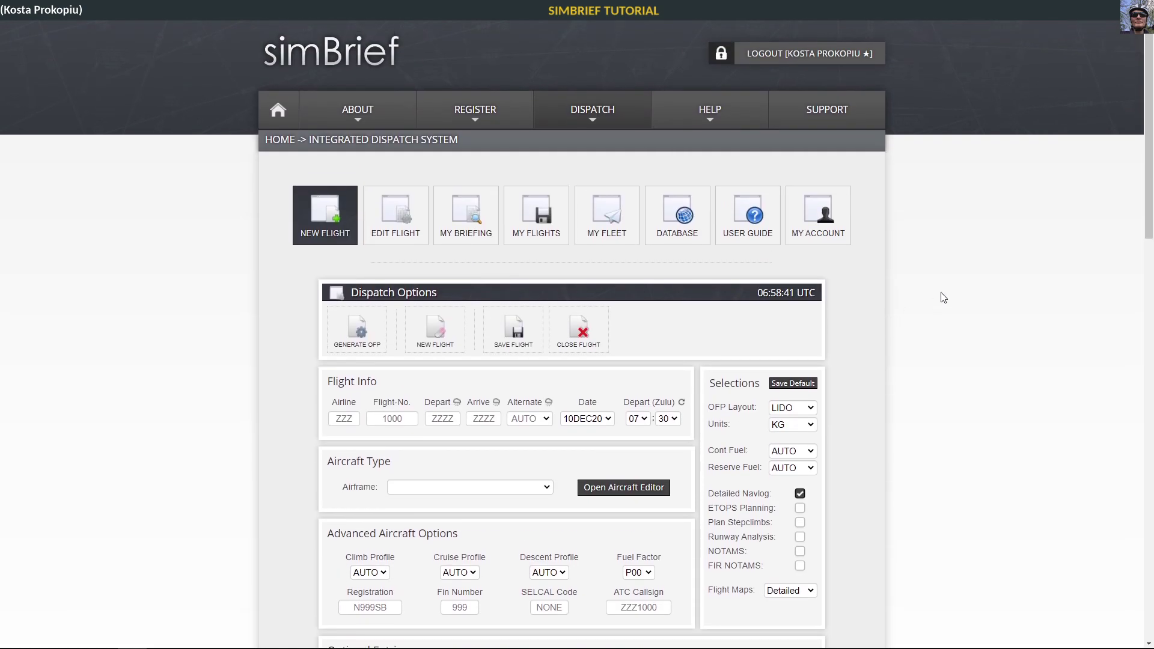
# Step: Look through the available airframes and choose the saved D-AHFB - B737-800 for the new flight
pyautogui.scroll(-2, 944, 298)
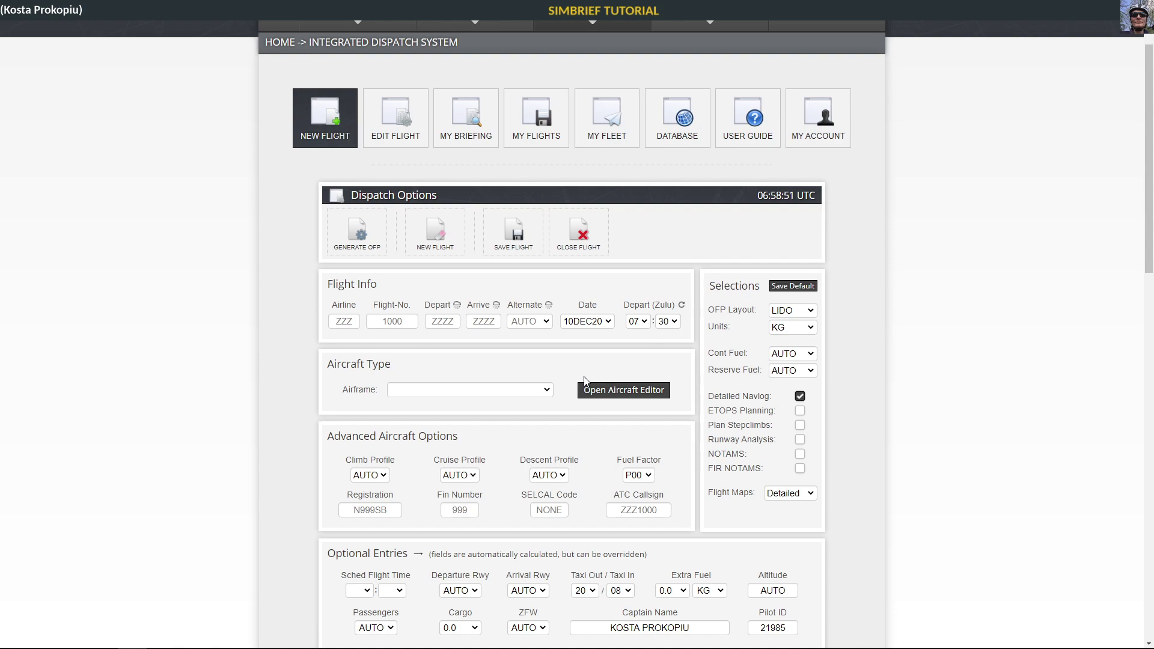
pyautogui.click(547, 391)
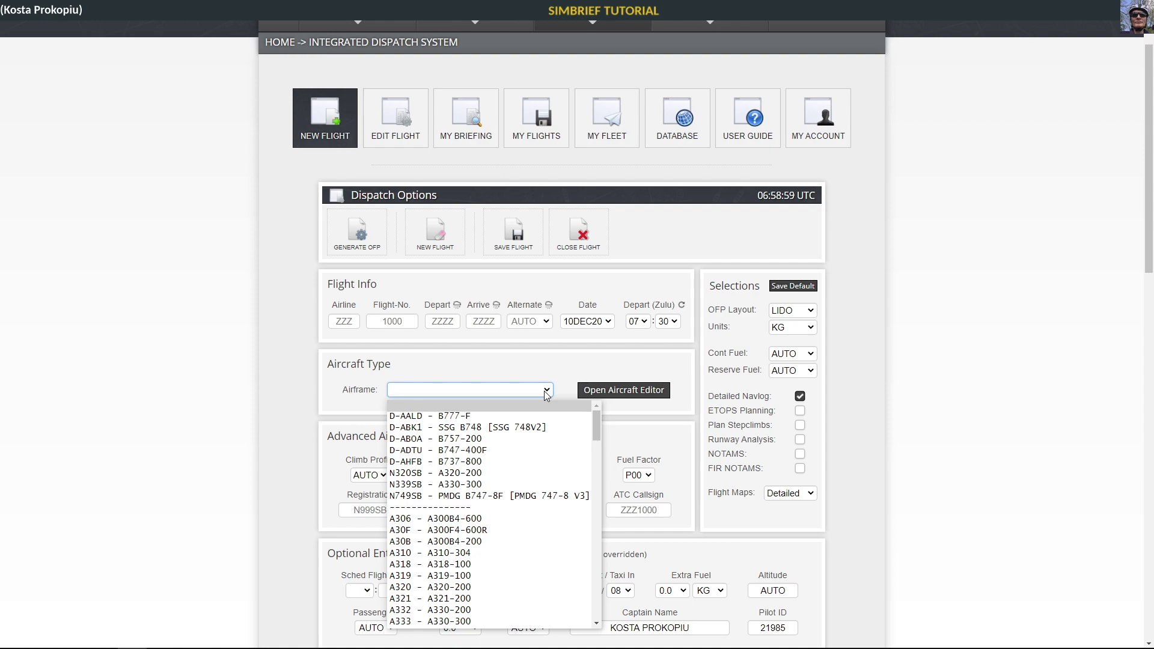
pyautogui.scroll(-20, 499, 529)
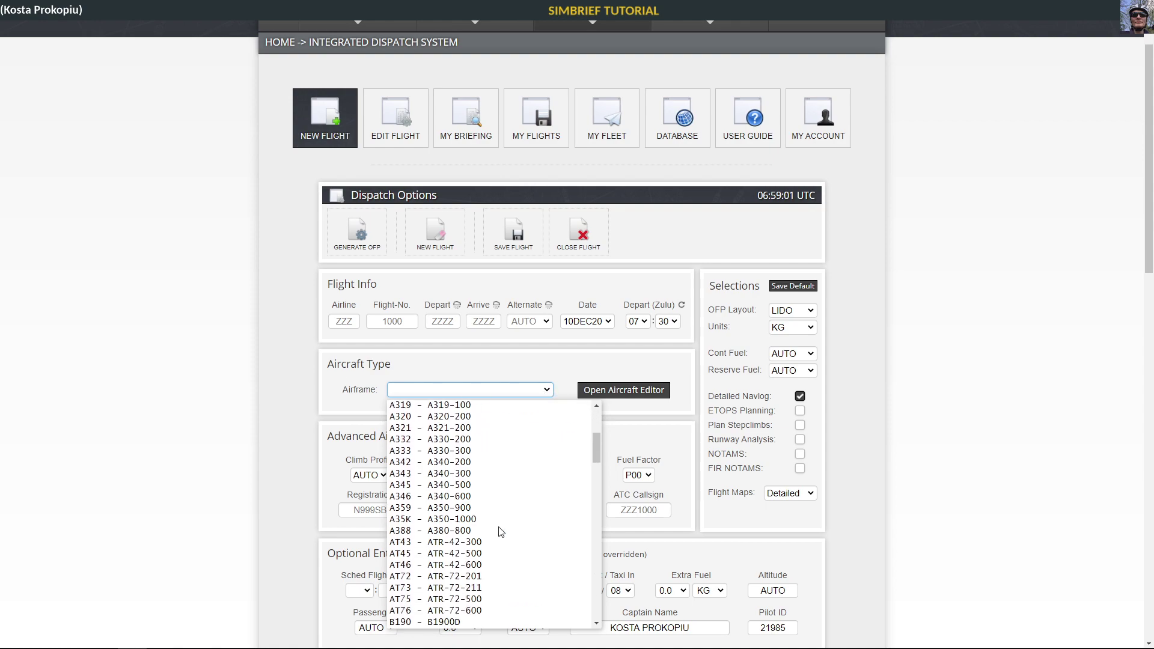
pyautogui.scroll(-1, 502, 532)
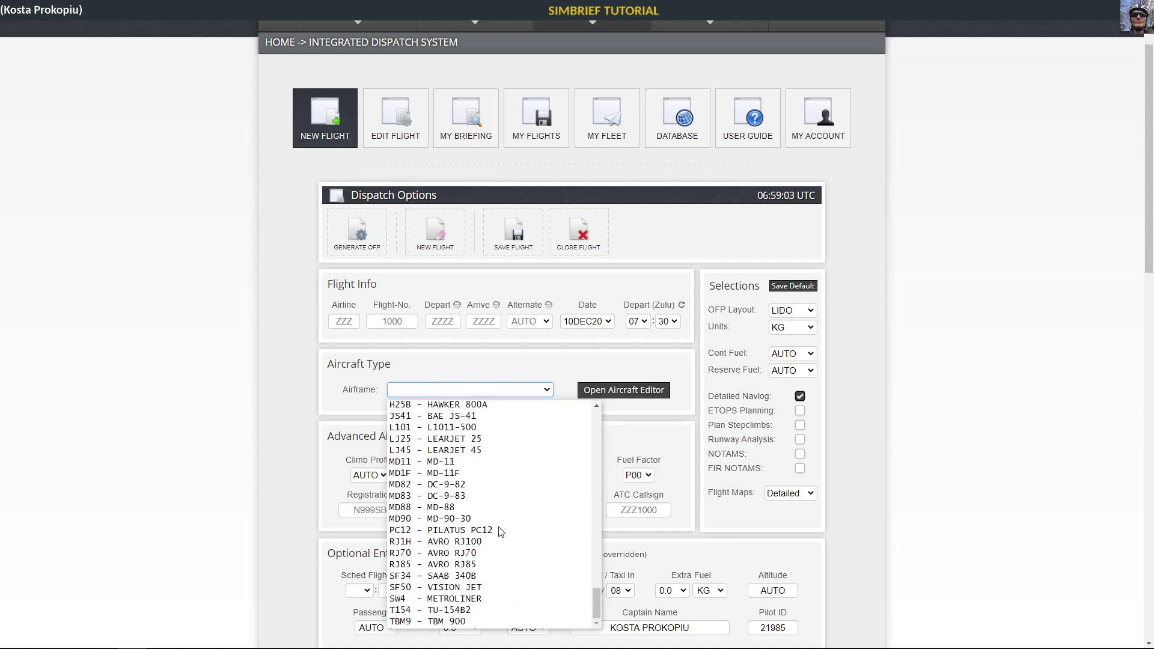
pyautogui.scroll(20, 502, 529)
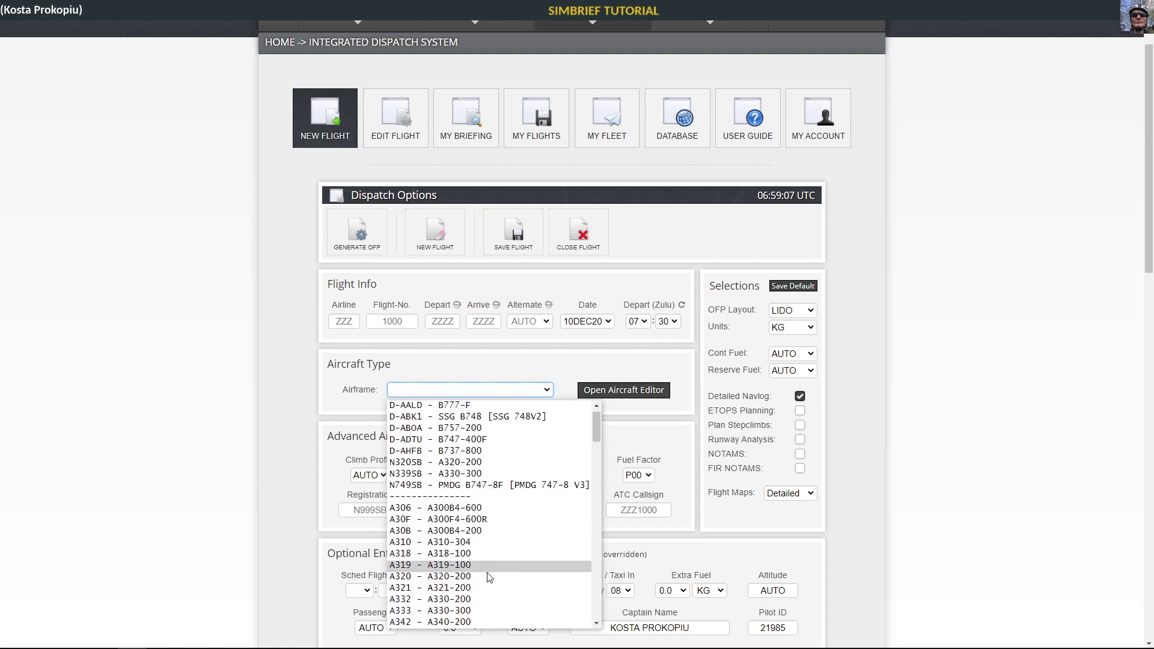
pyautogui.click(406, 453)
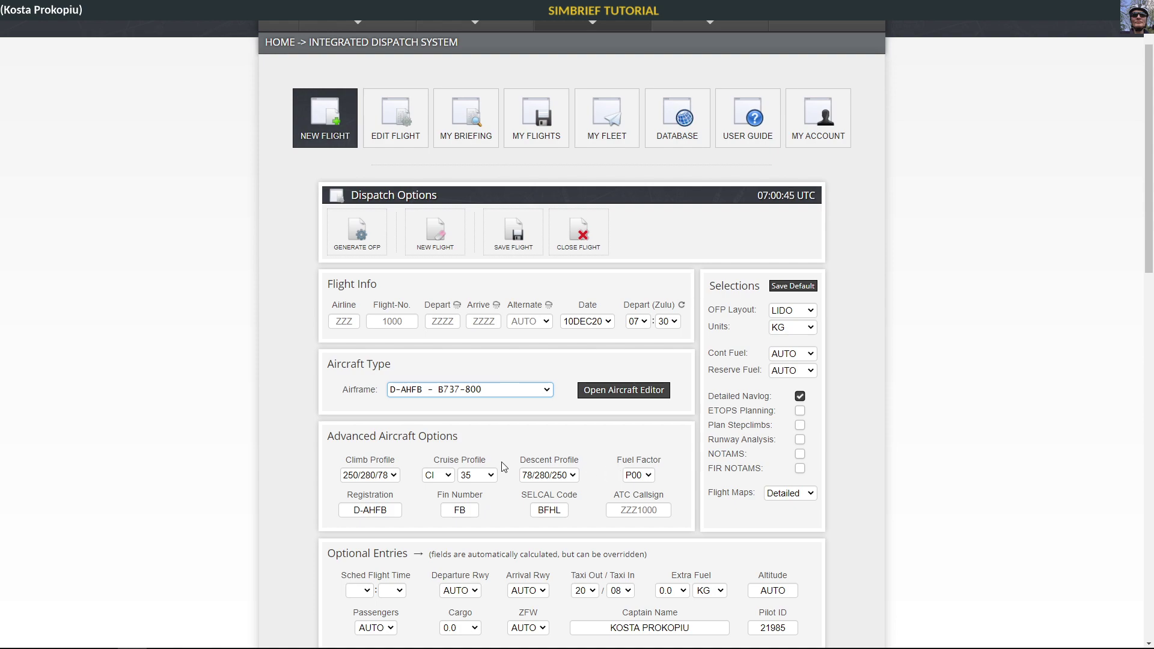
# Step: Set the cruise profile to M80 in the advanced aircraft options
pyautogui.click(452, 475)
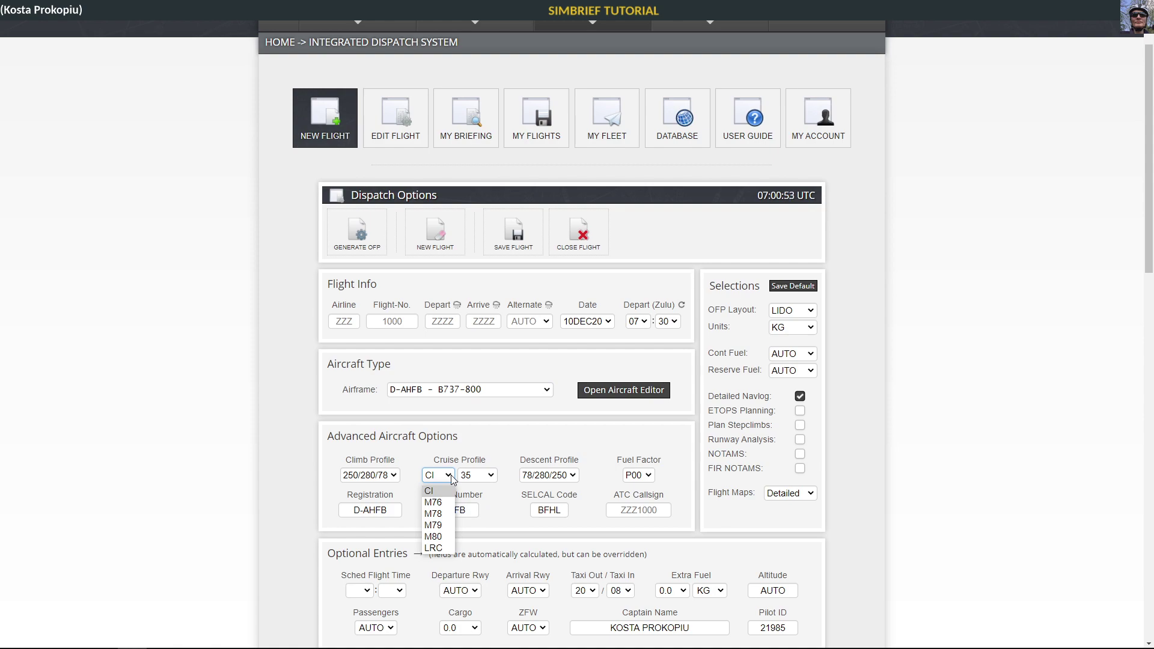
pyautogui.click(447, 537)
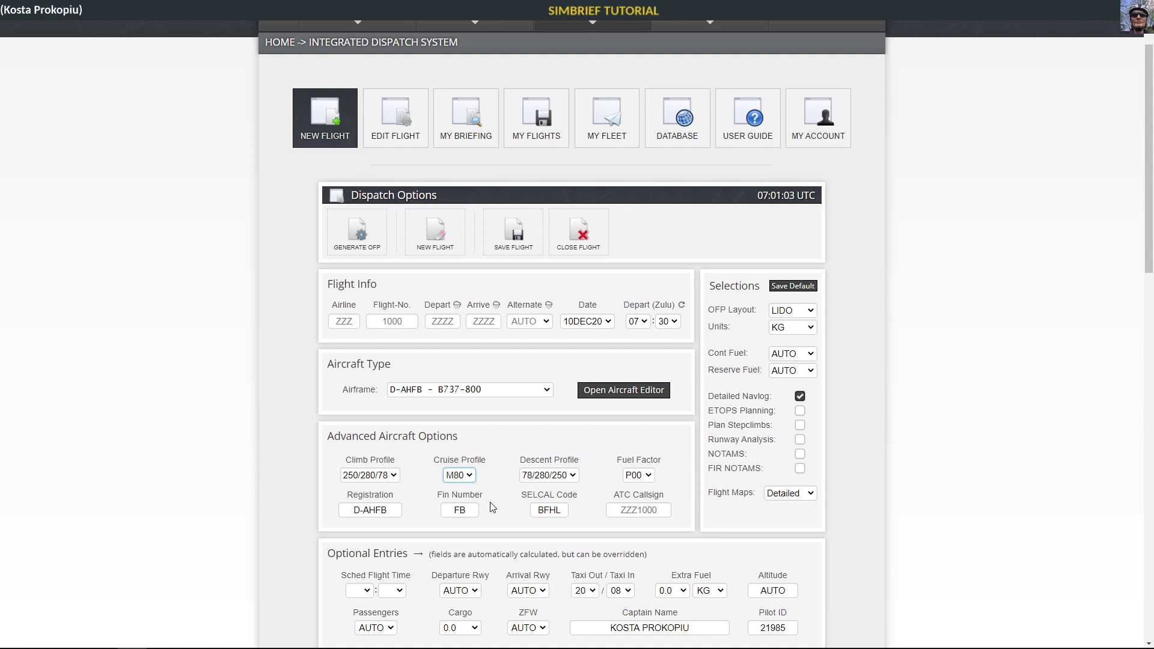
pyautogui.click(469, 476)
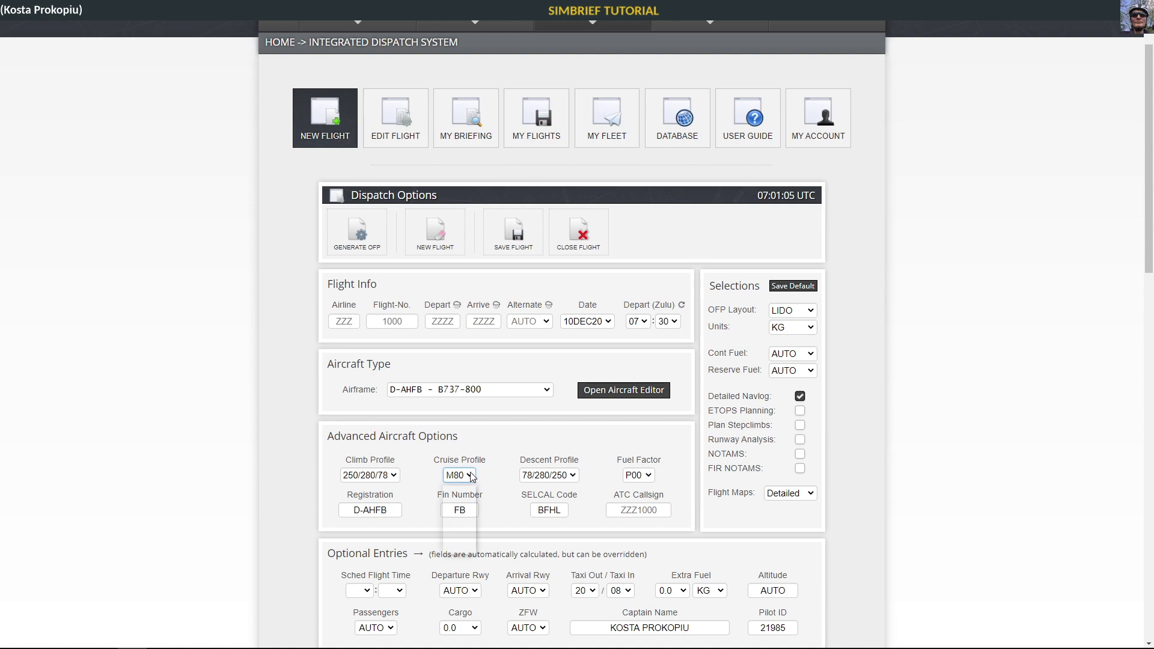
pyautogui.click(471, 477)
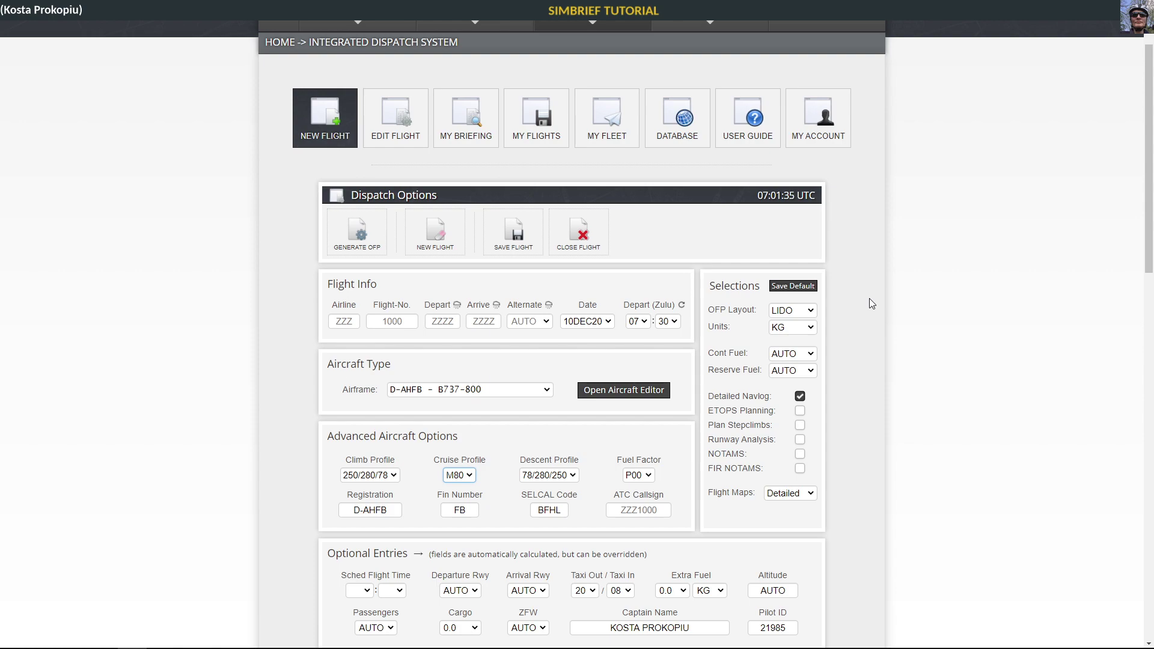
# Step: Look through the available OFP layouts in the dispatch selections, keeping LIDO
pyautogui.click(811, 311)
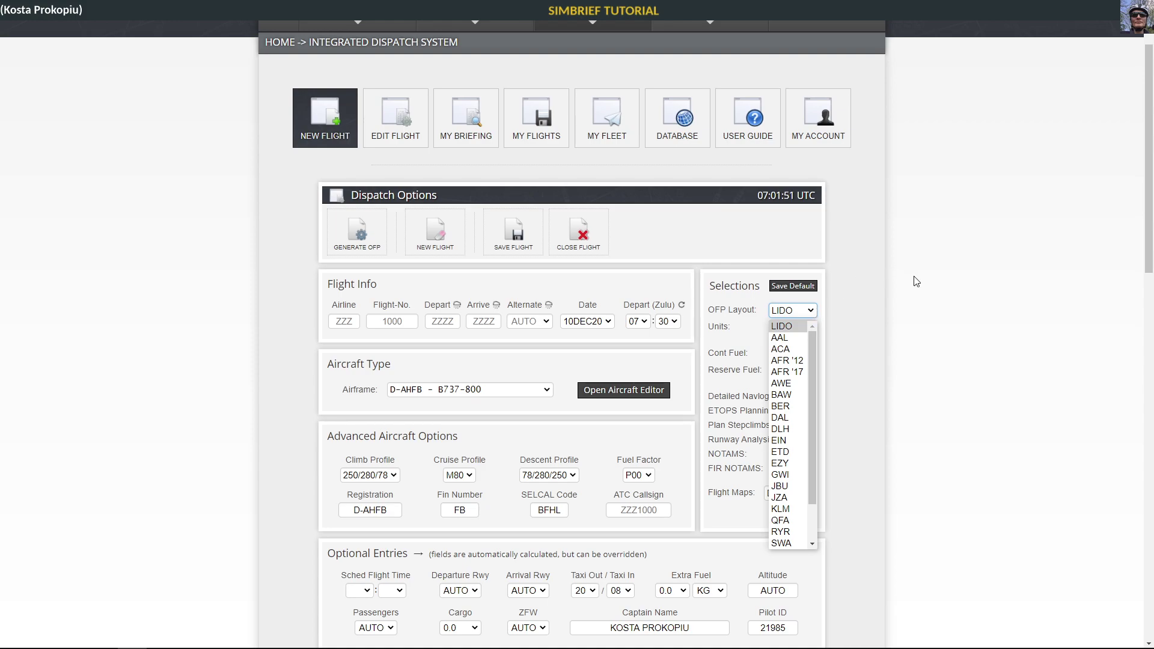
pyautogui.click(940, 283)
pyautogui.scroll(-15, 944, 337)
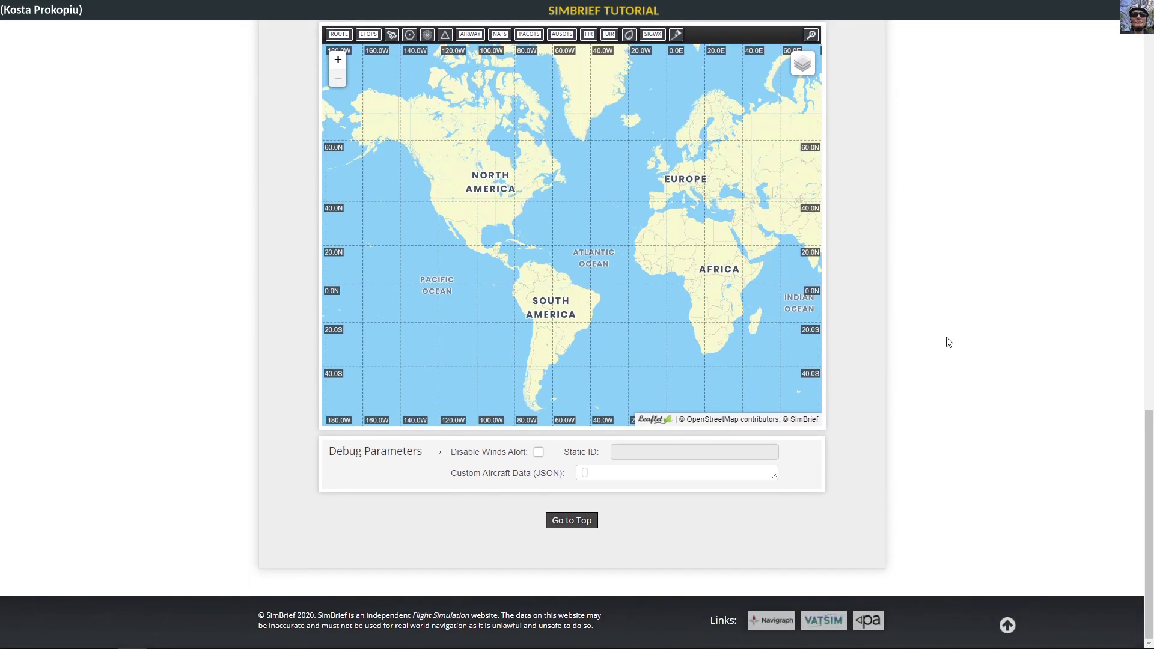
pyautogui.scroll(20, 948, 340)
pyautogui.scroll(1, 962, 336)
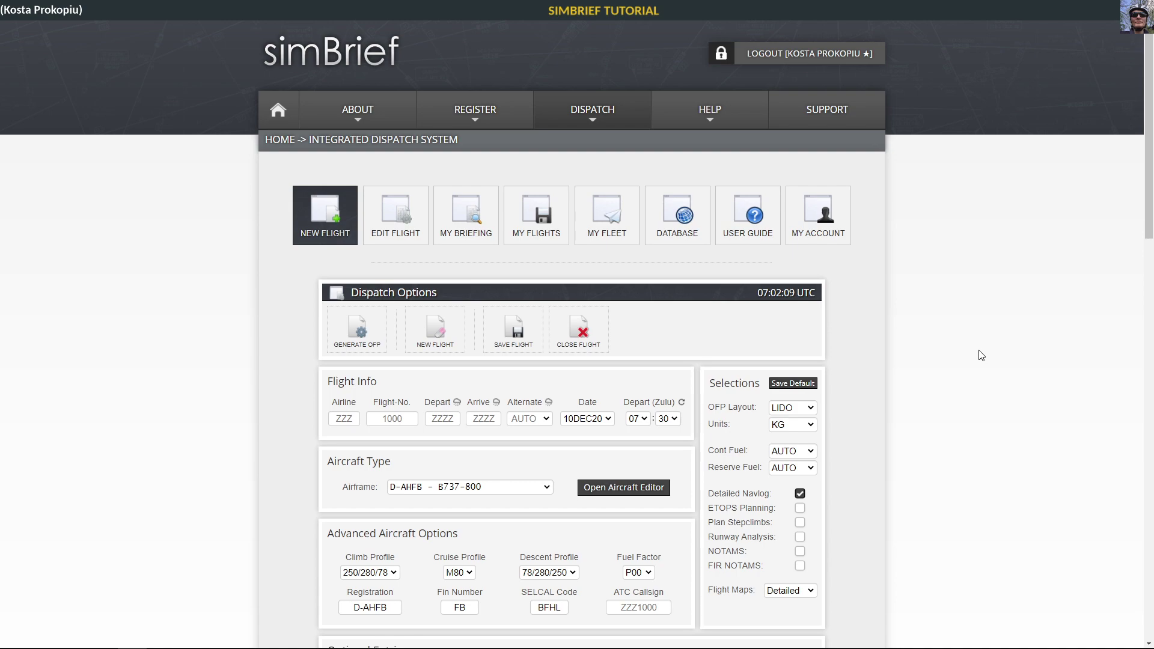
pyautogui.click(812, 410)
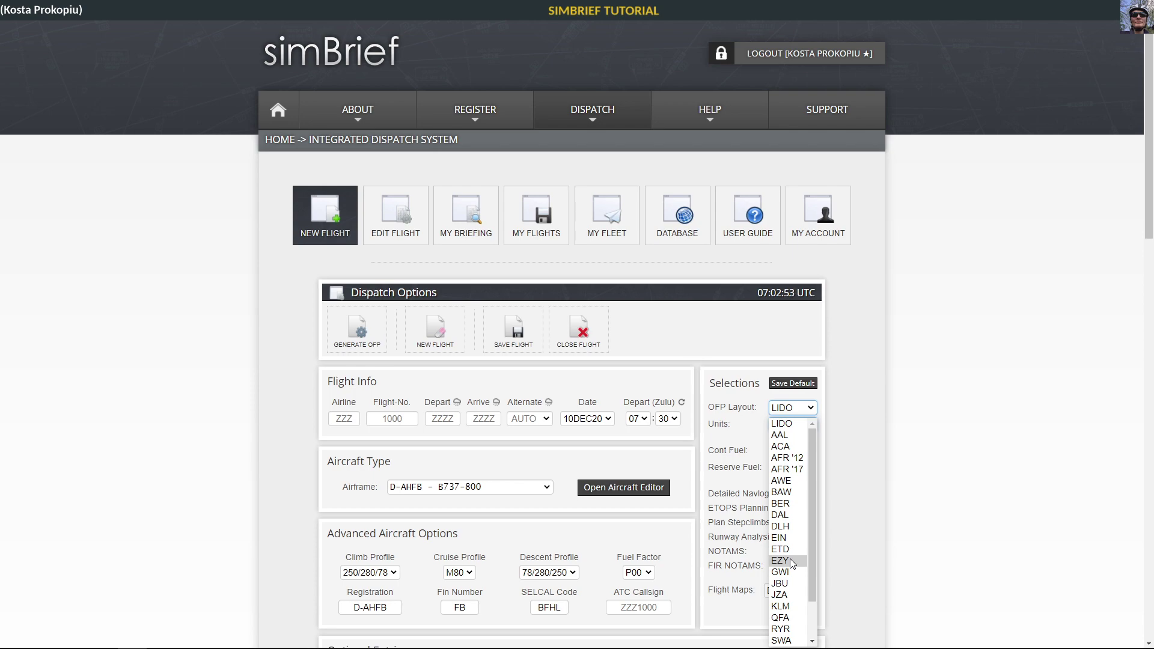
pyautogui.click(920, 478)
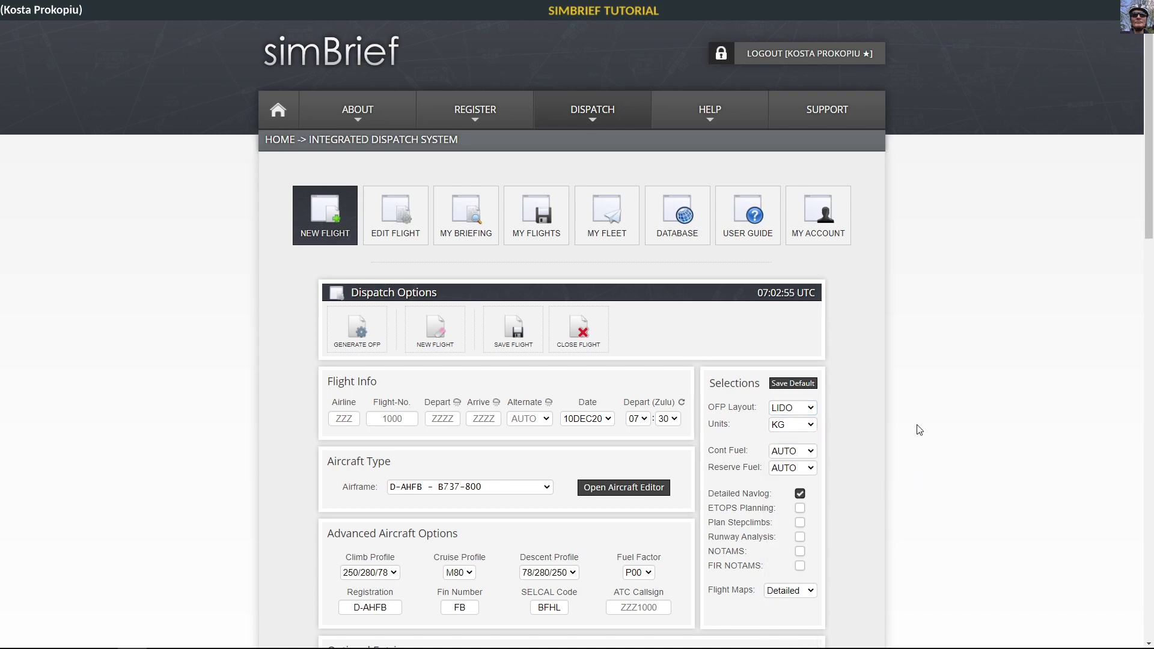
# Step: Review the available options for units, contingency fuel and reserve fuel in the dispatch selections
pyautogui.click(810, 425)
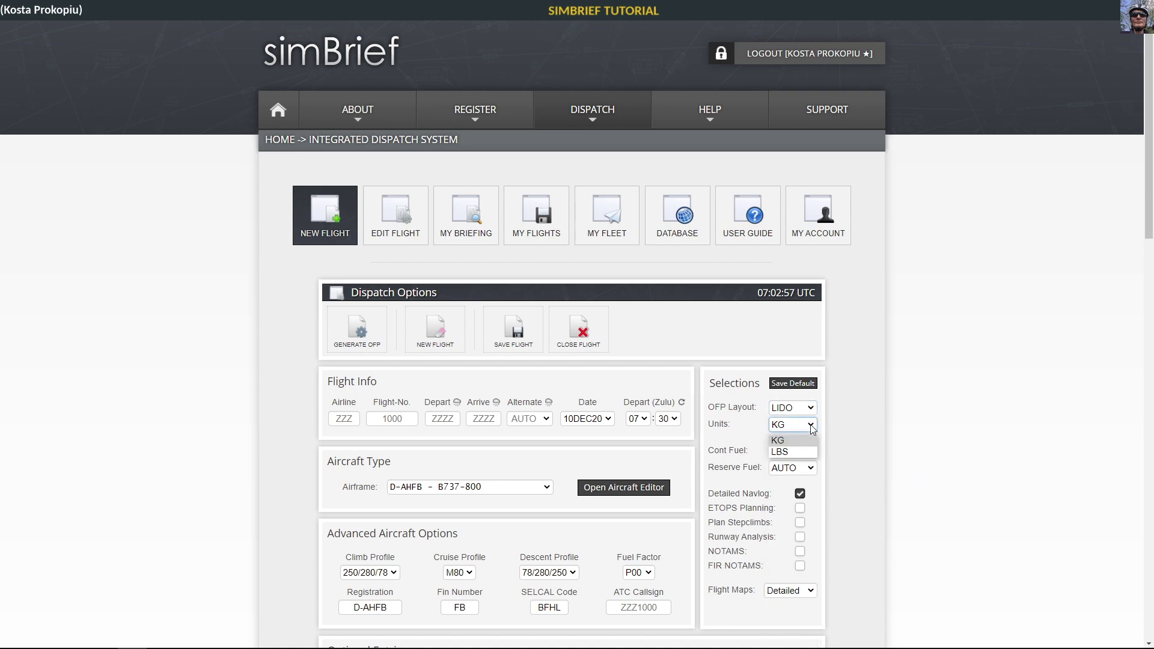
pyautogui.click(811, 426)
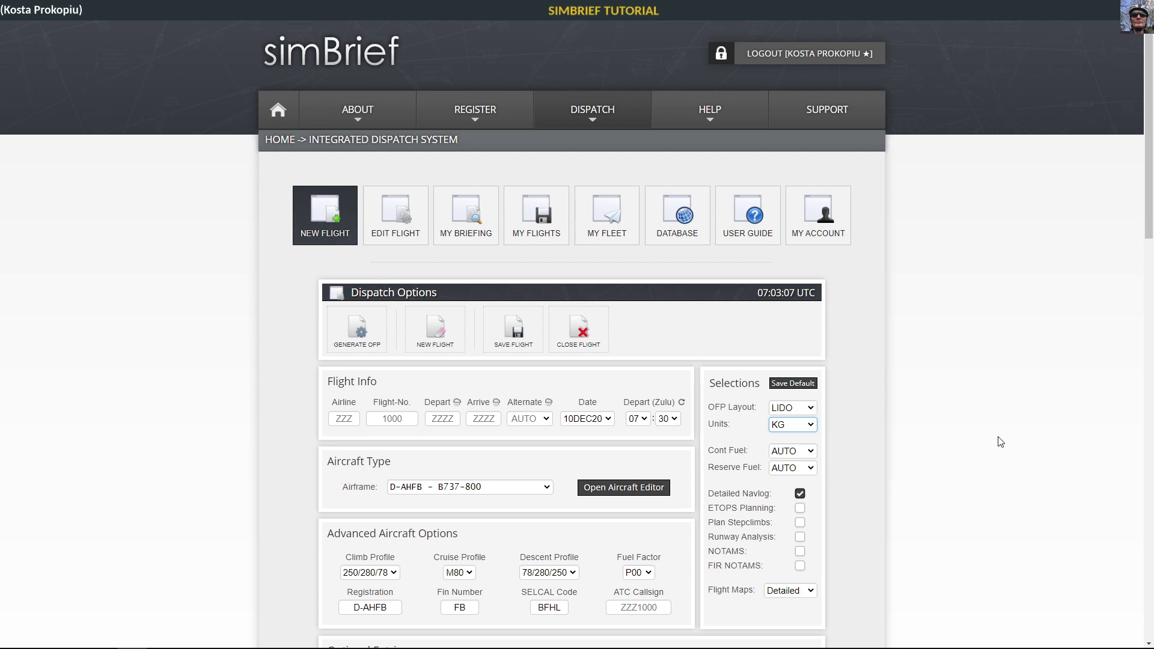
pyautogui.click(813, 454)
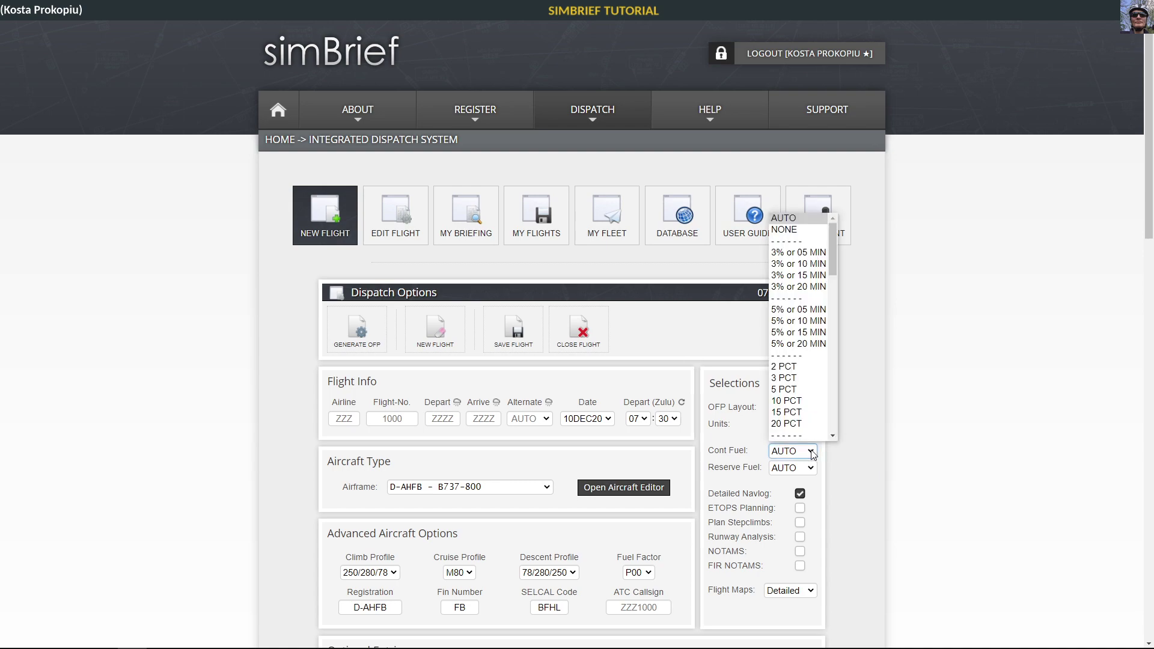
pyautogui.click(813, 454)
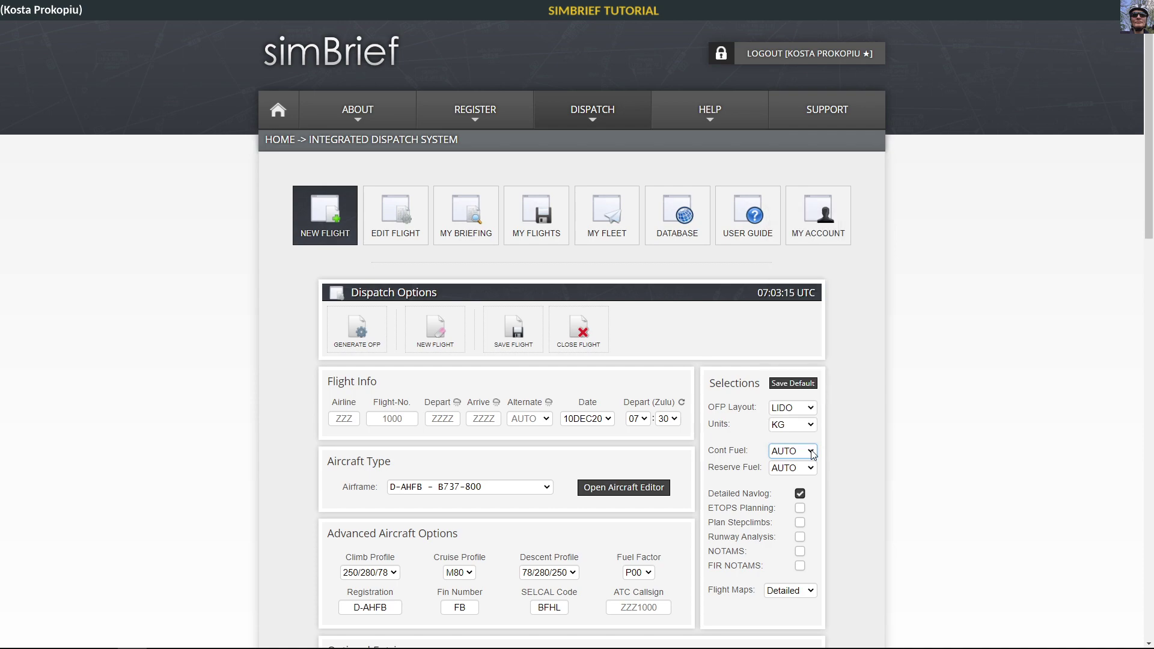
pyautogui.click(813, 469)
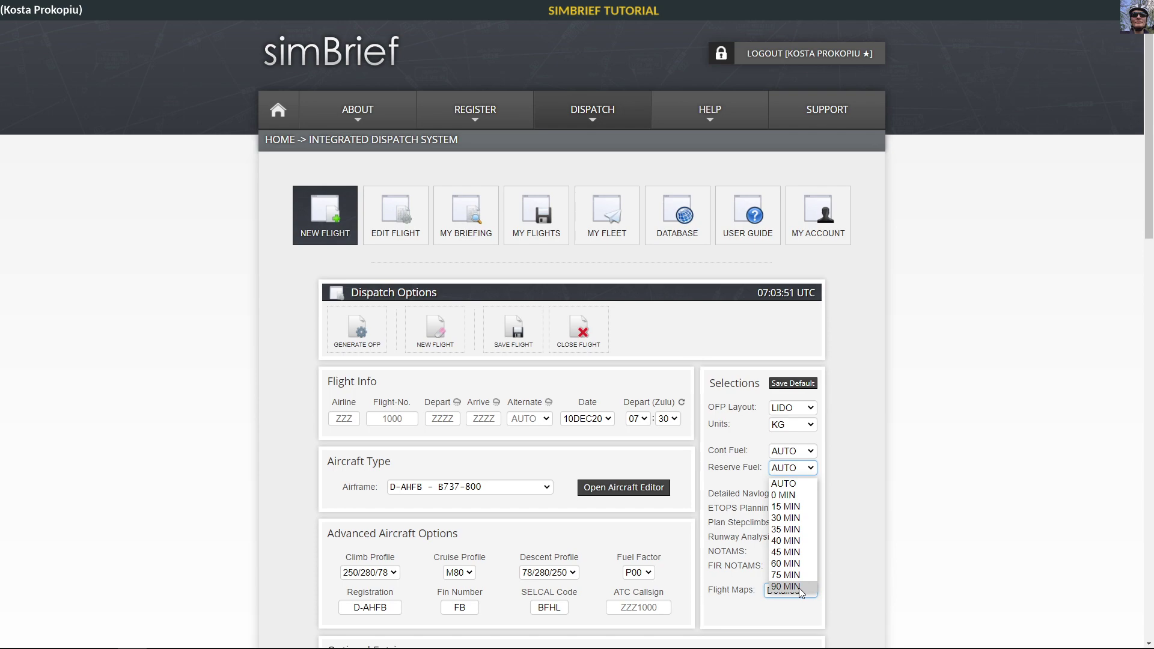
pyautogui.click(998, 580)
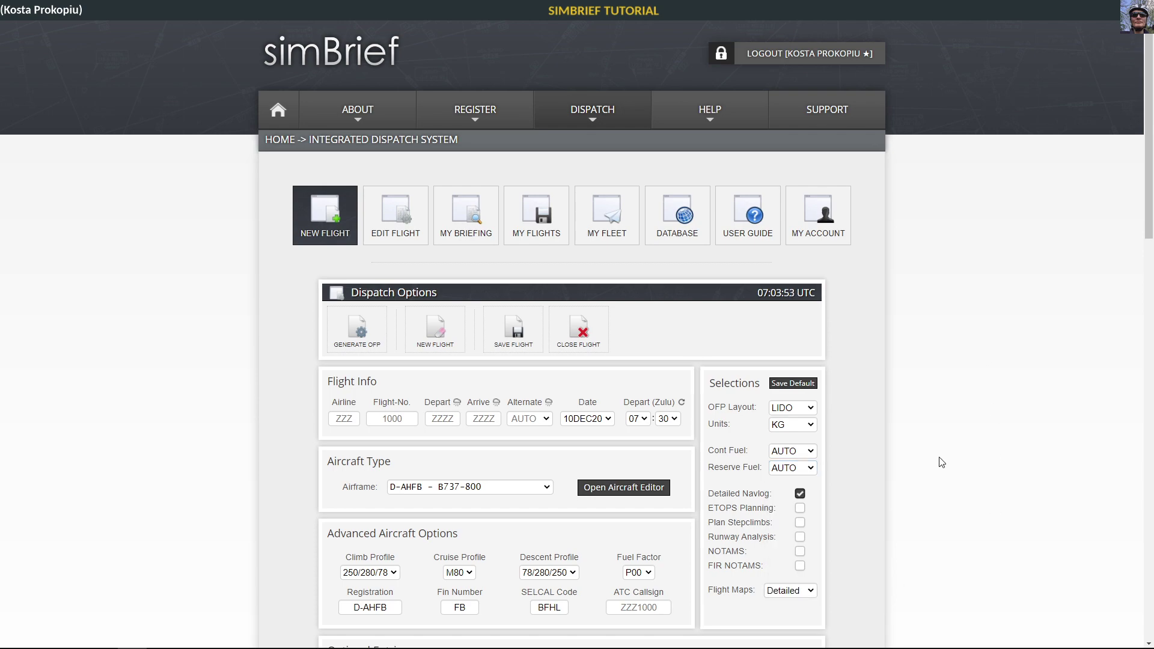
# Step: Examine the Detailed Navlog setting and the available flight map types
pyautogui.click(800, 495)
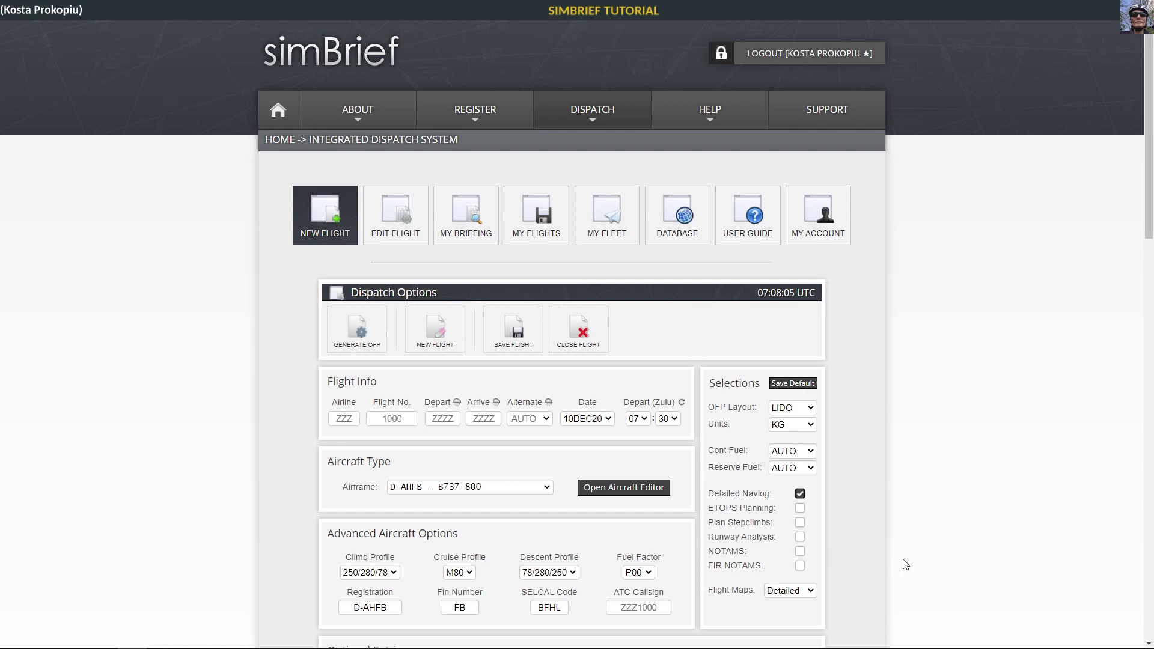
pyautogui.scroll(-8, 934, 589)
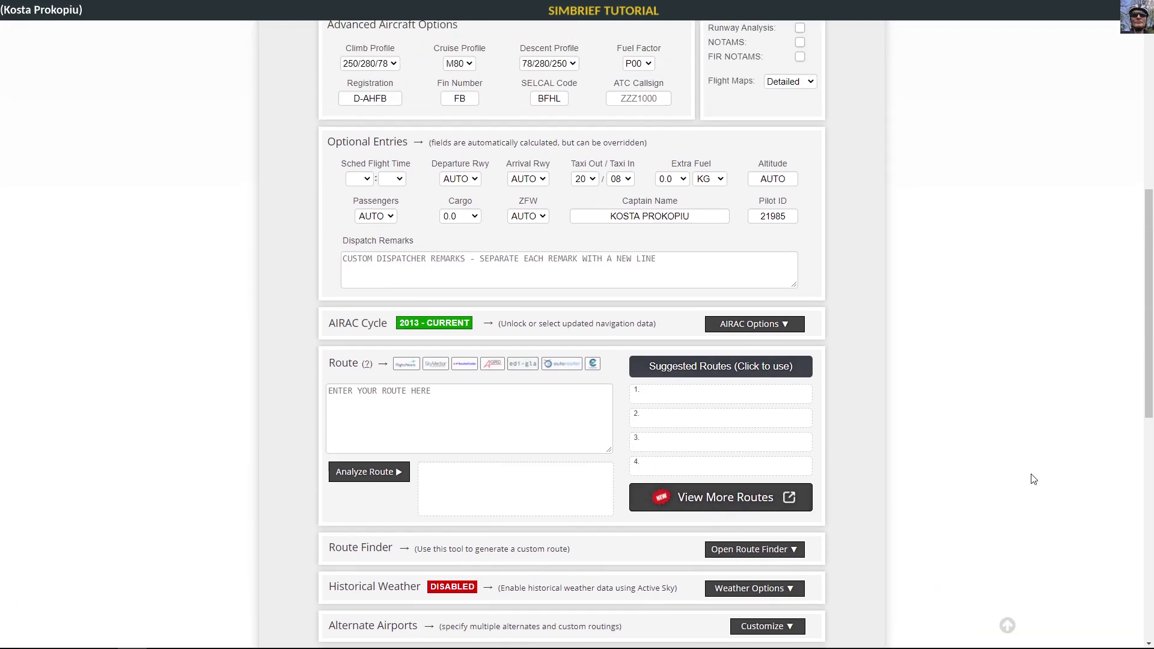
pyautogui.scroll(6, 1034, 479)
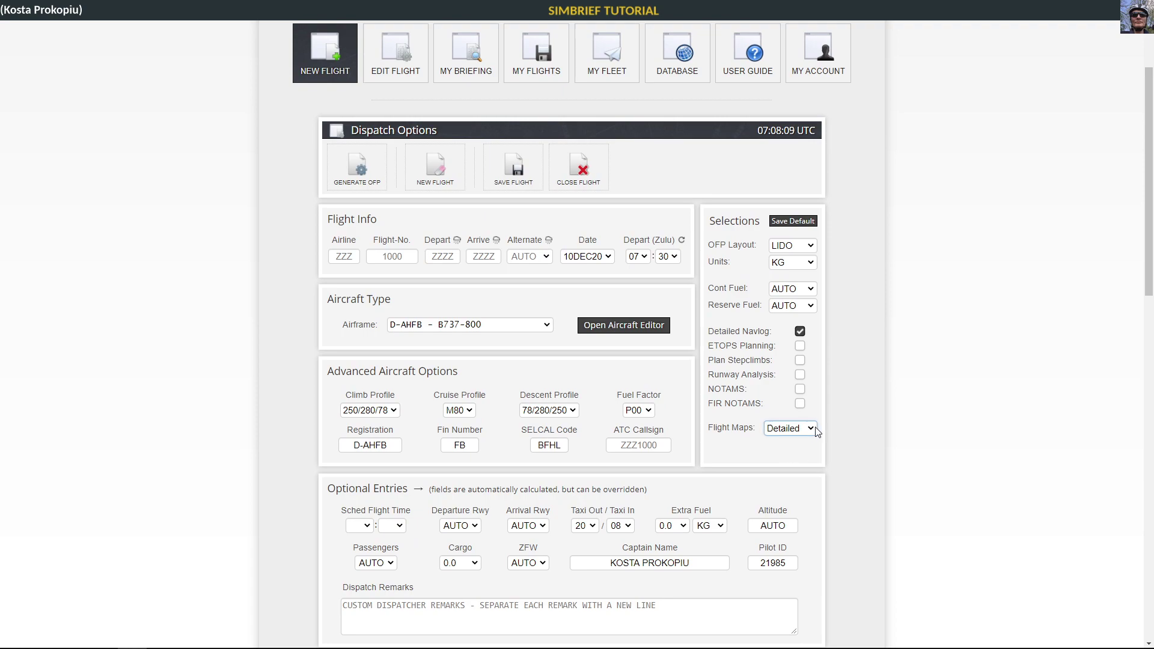
pyautogui.click(816, 429)
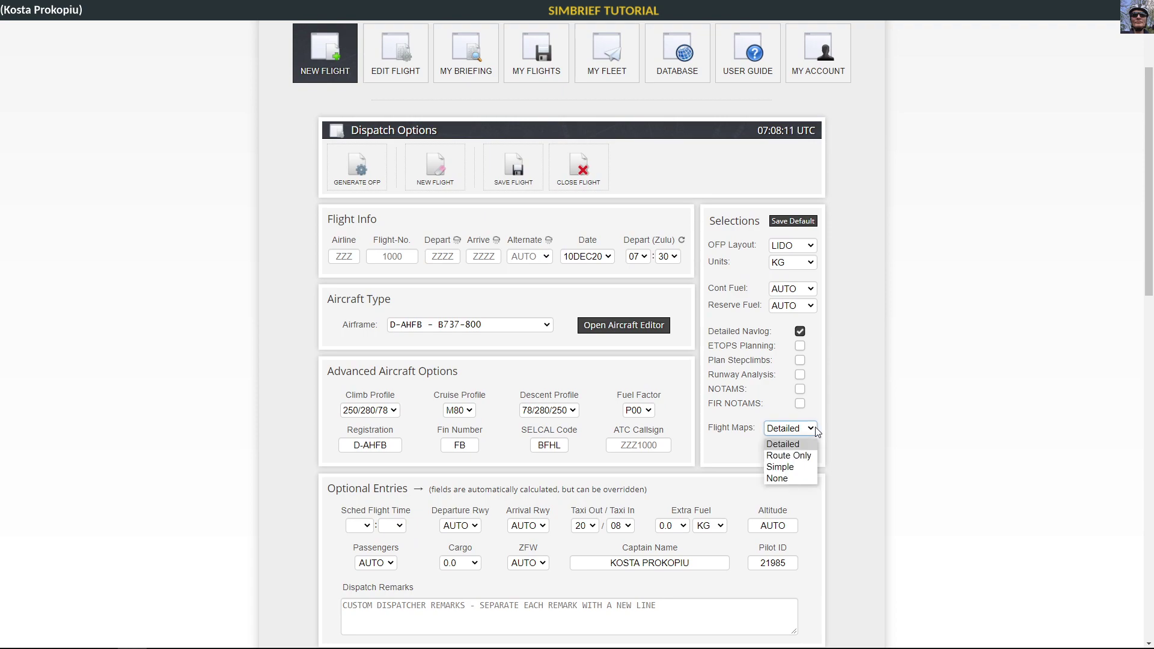
pyautogui.click(898, 426)
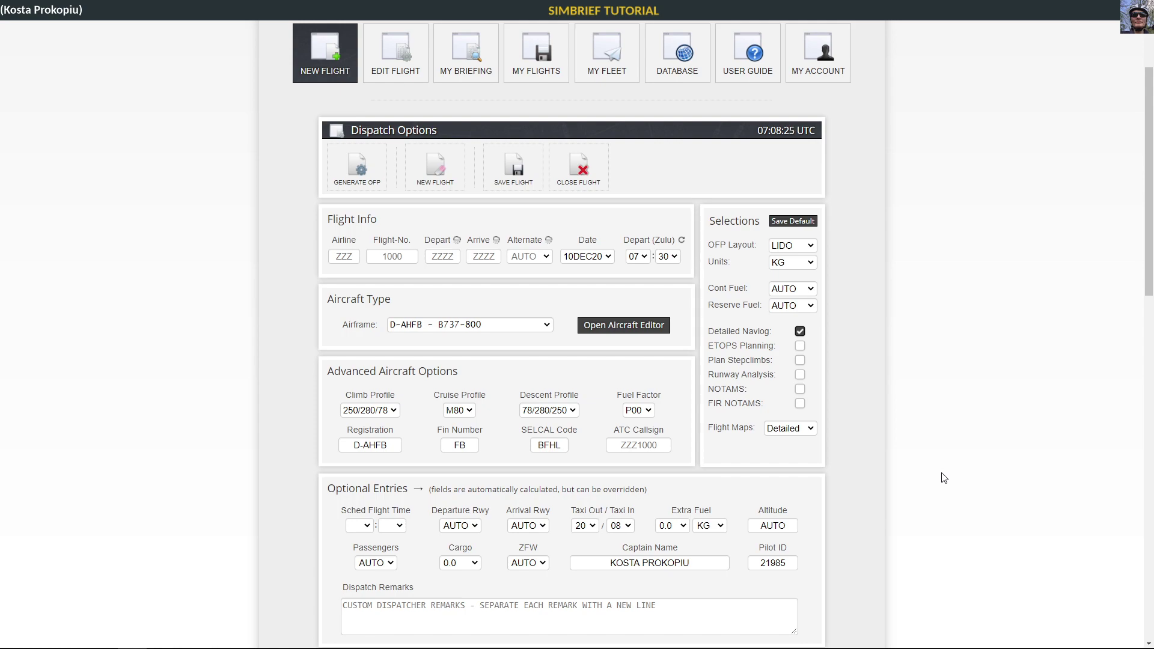
# Step: Set the scheduled flight time to 01:30 in the optional entries
pyautogui.scroll(-3, 975, 498)
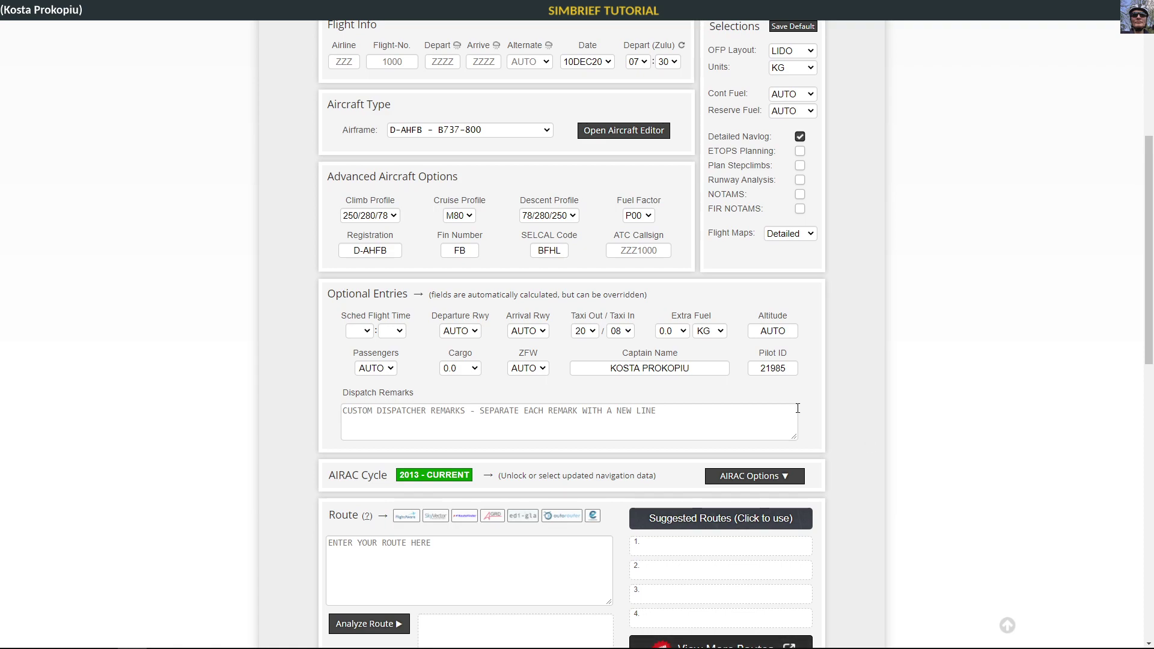
pyautogui.click(666, 418)
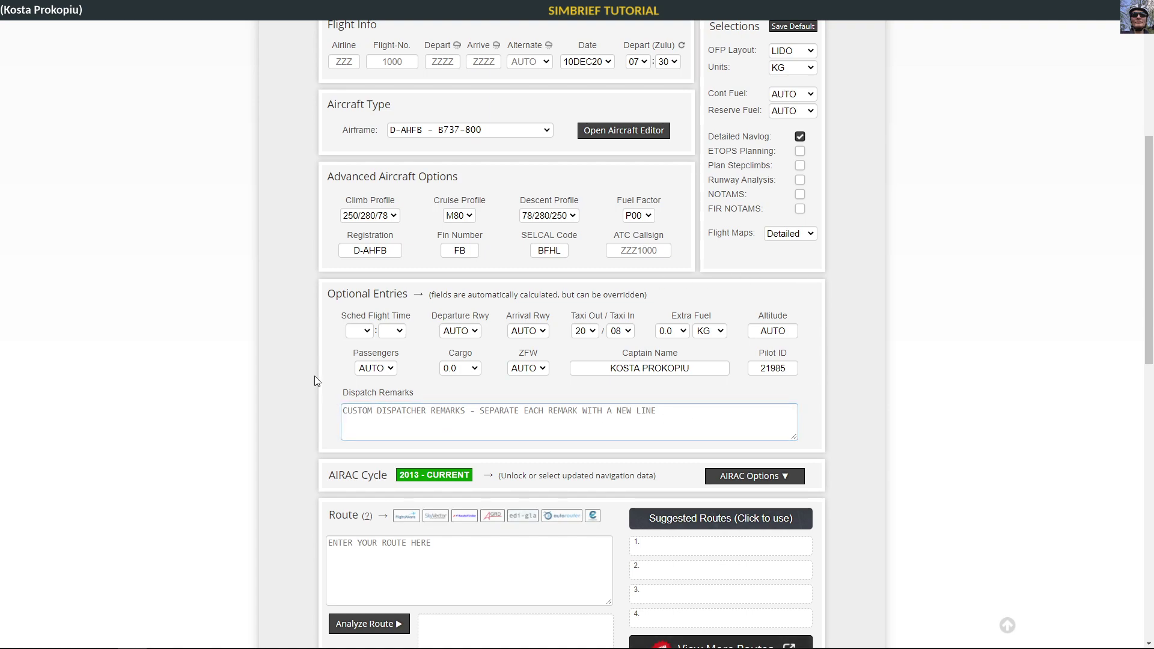
pyautogui.click(368, 333)
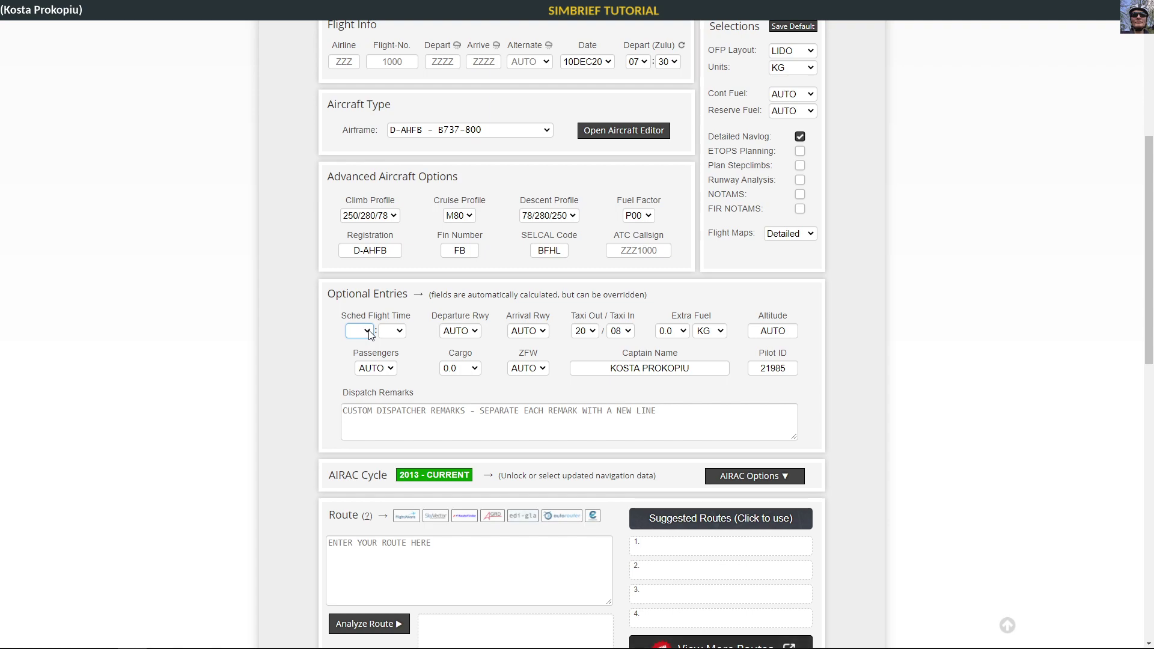
pyautogui.click(368, 333)
pyautogui.click(368, 333)
pyautogui.click(368, 332)
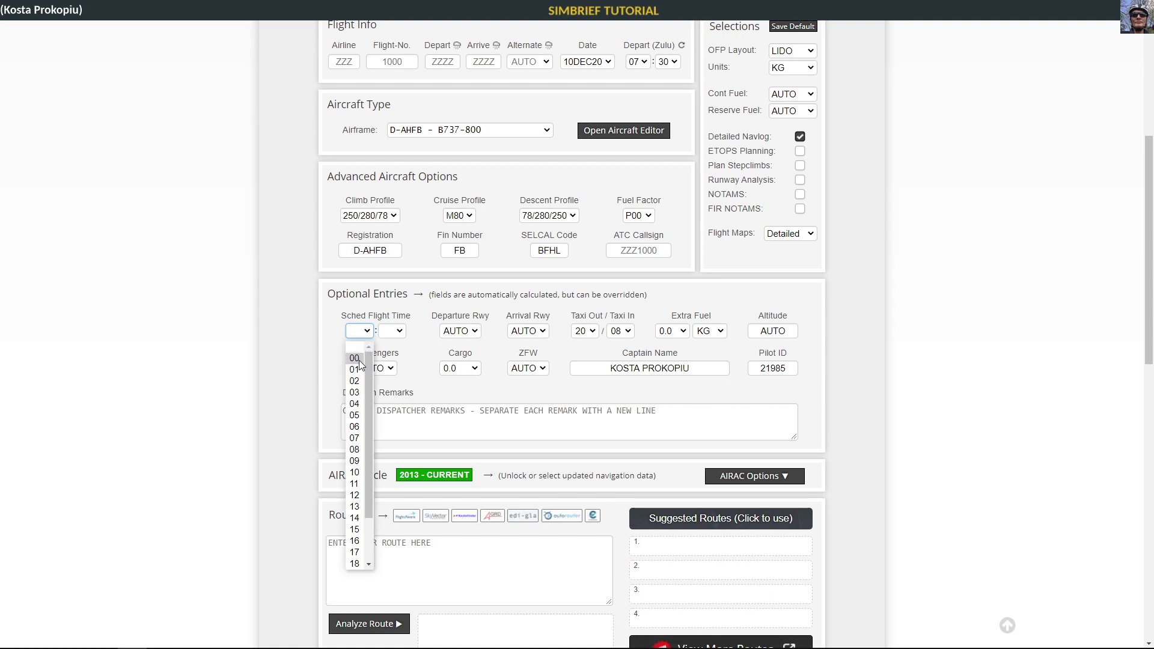
pyautogui.click(355, 369)
pyautogui.click(393, 332)
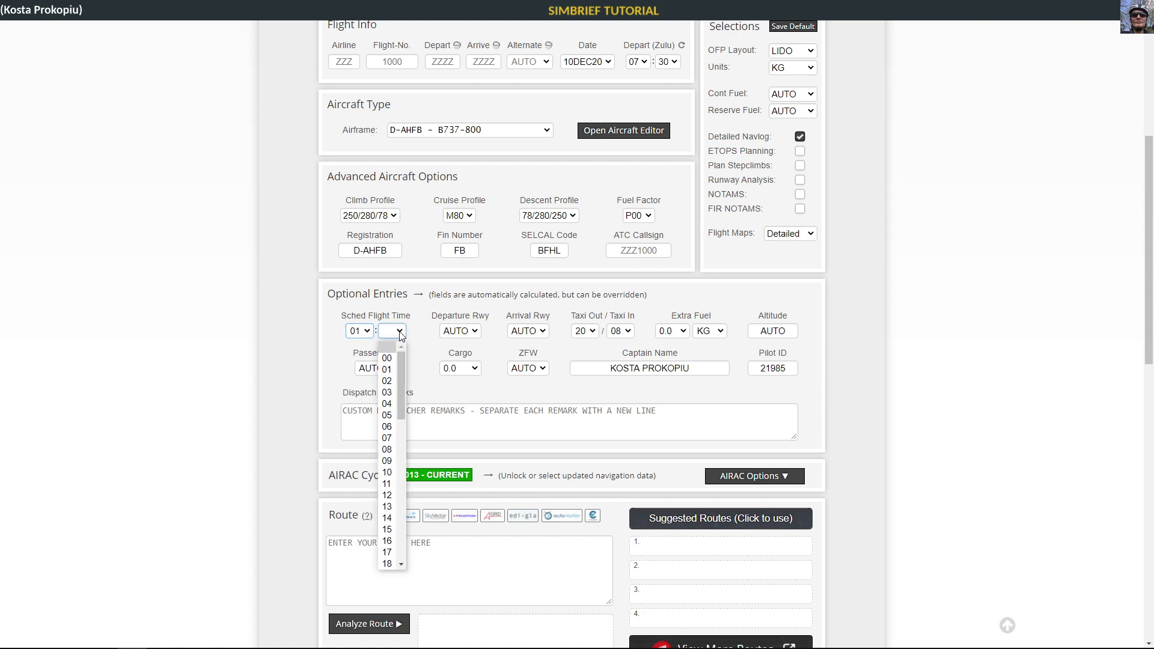
pyautogui.scroll(-1, 396, 520)
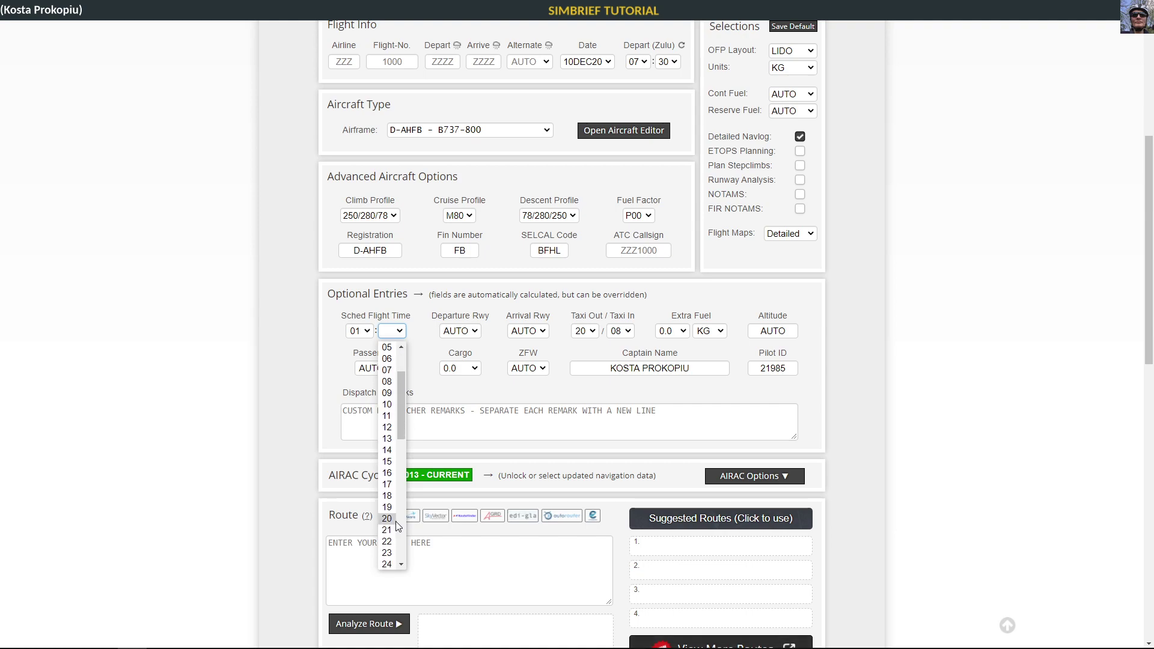
pyautogui.scroll(-2, 390, 558)
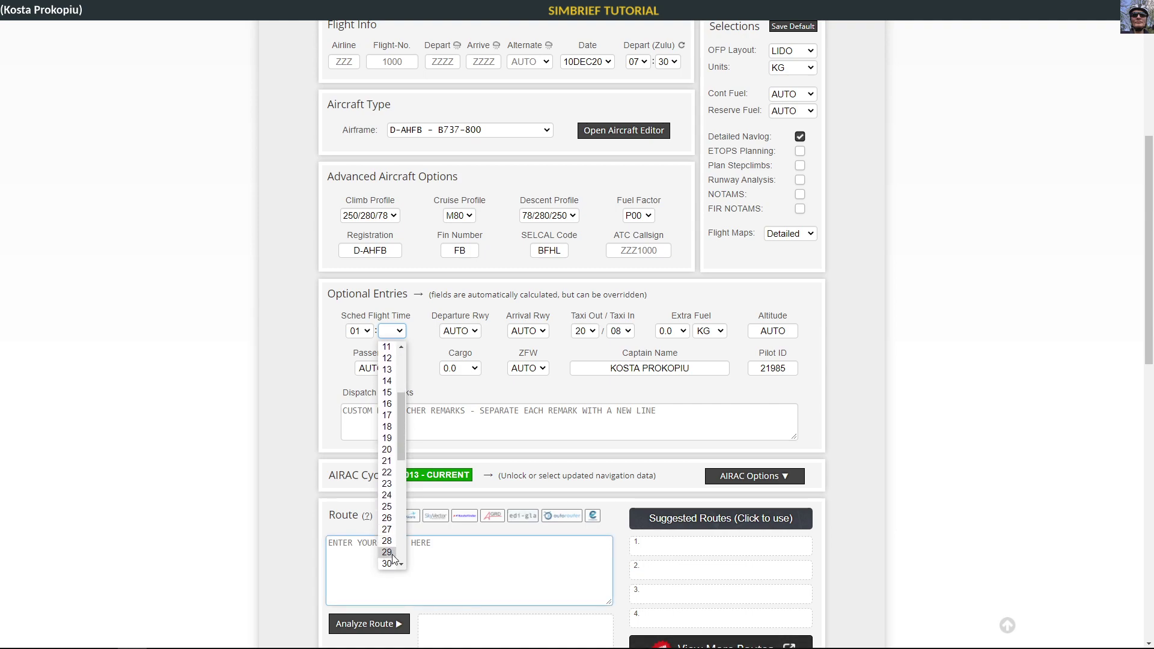
pyautogui.click(389, 563)
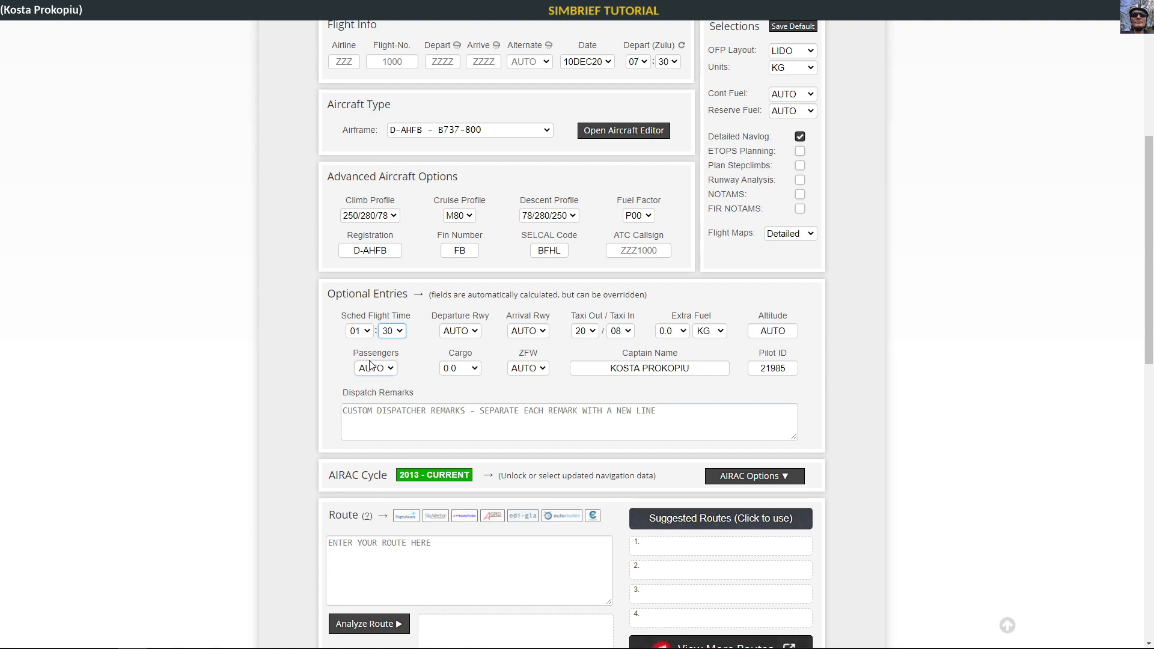
# Step: Set the cargo to 5.7 in the optional entries
pyautogui.scroll(5, 279, 338)
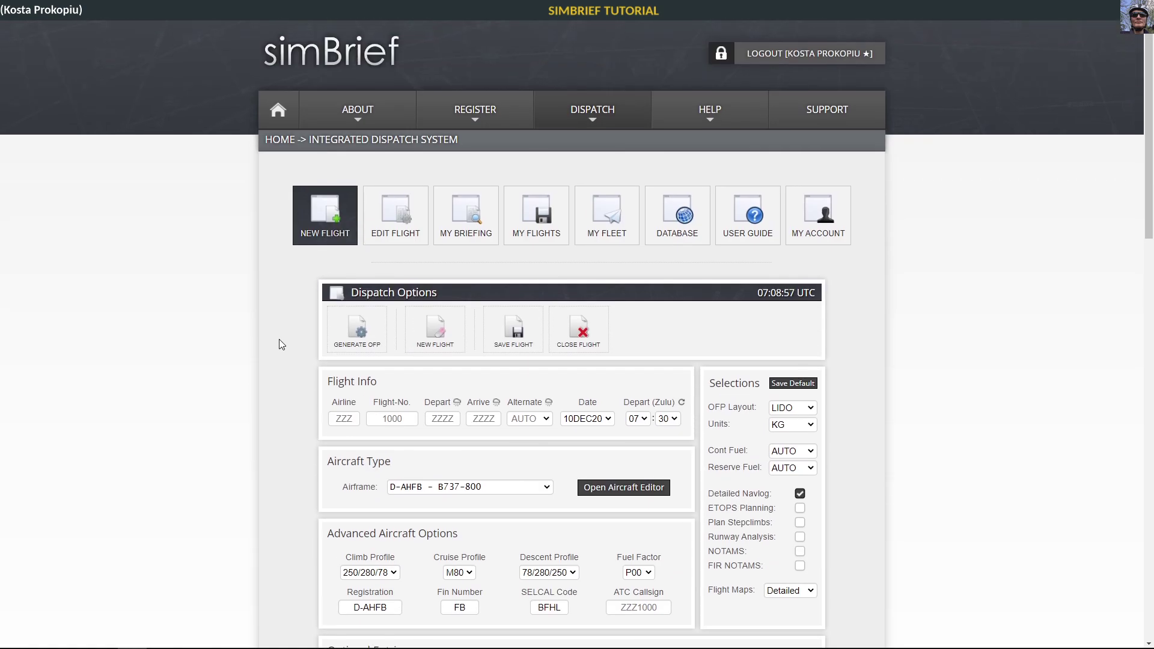
pyautogui.scroll(-5, 279, 340)
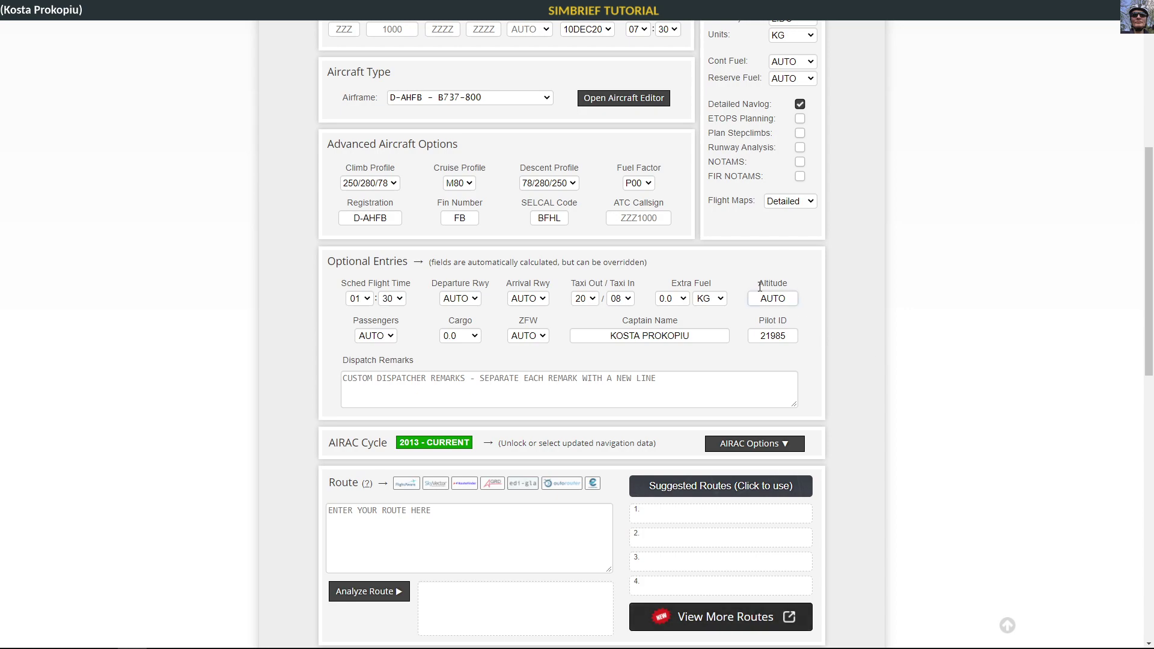
pyautogui.click(765, 334)
pyautogui.click(767, 355)
pyautogui.click(477, 338)
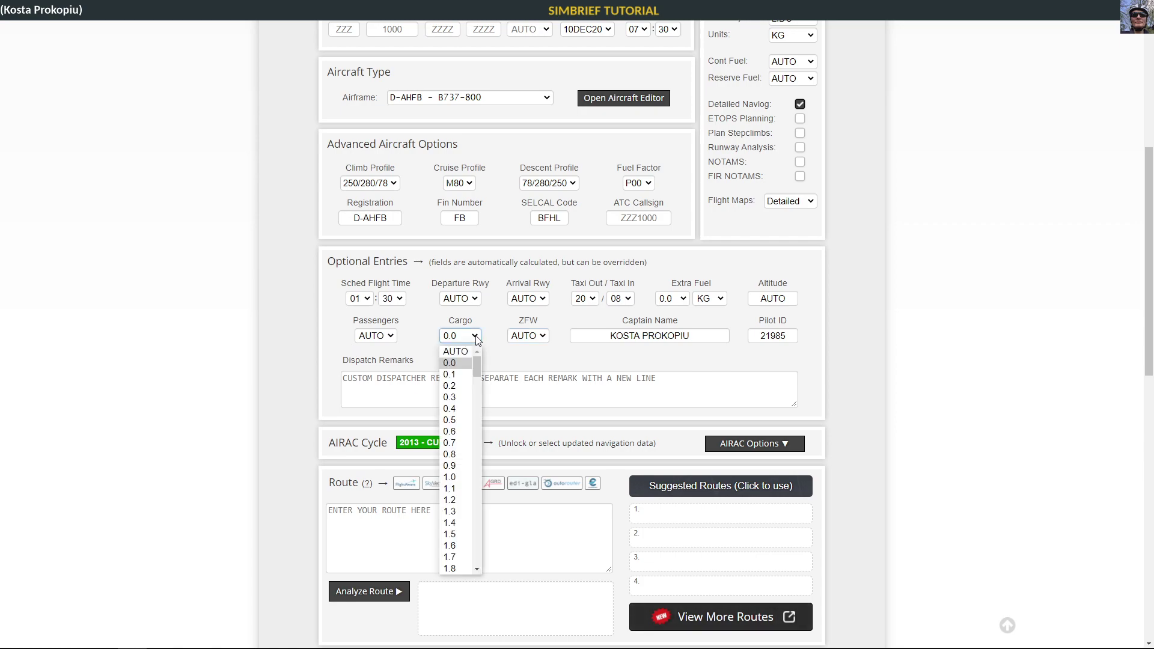
pyautogui.scroll(-15, 455, 538)
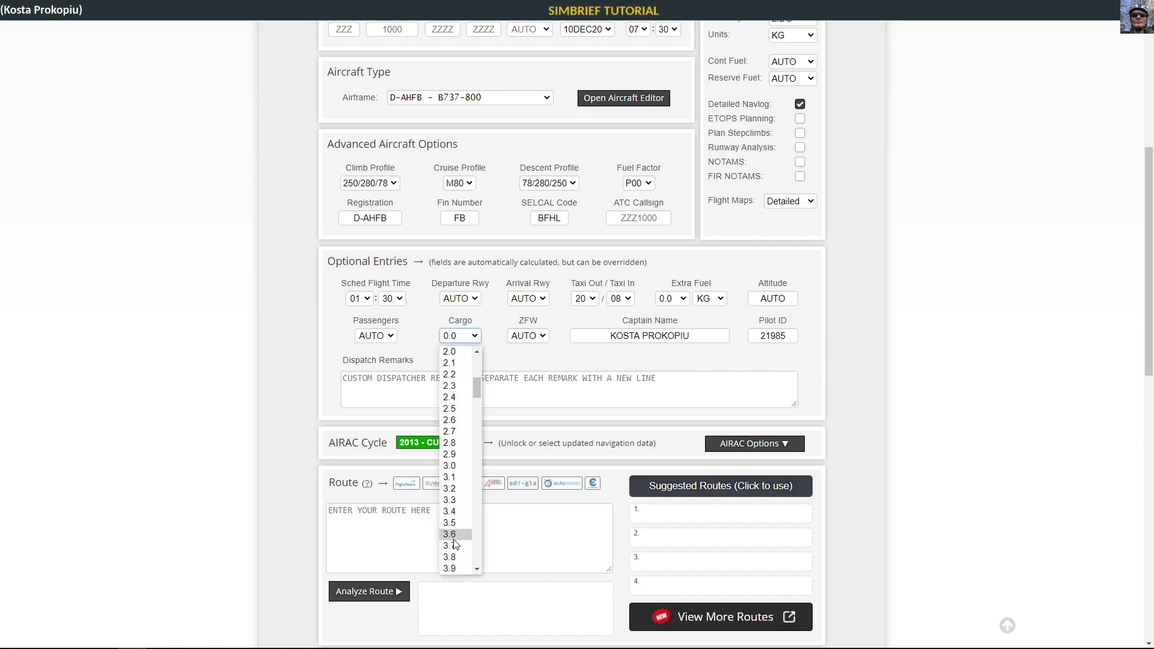
pyautogui.click(452, 506)
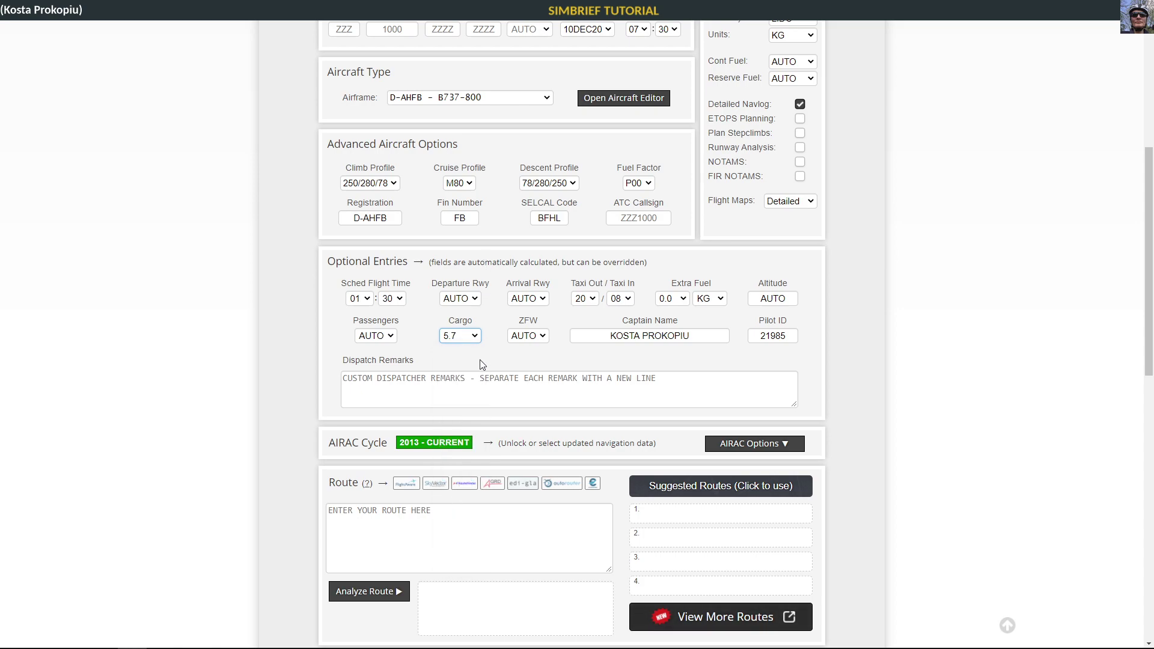
# Step: Set the number of passengers to 128
pyautogui.click(391, 337)
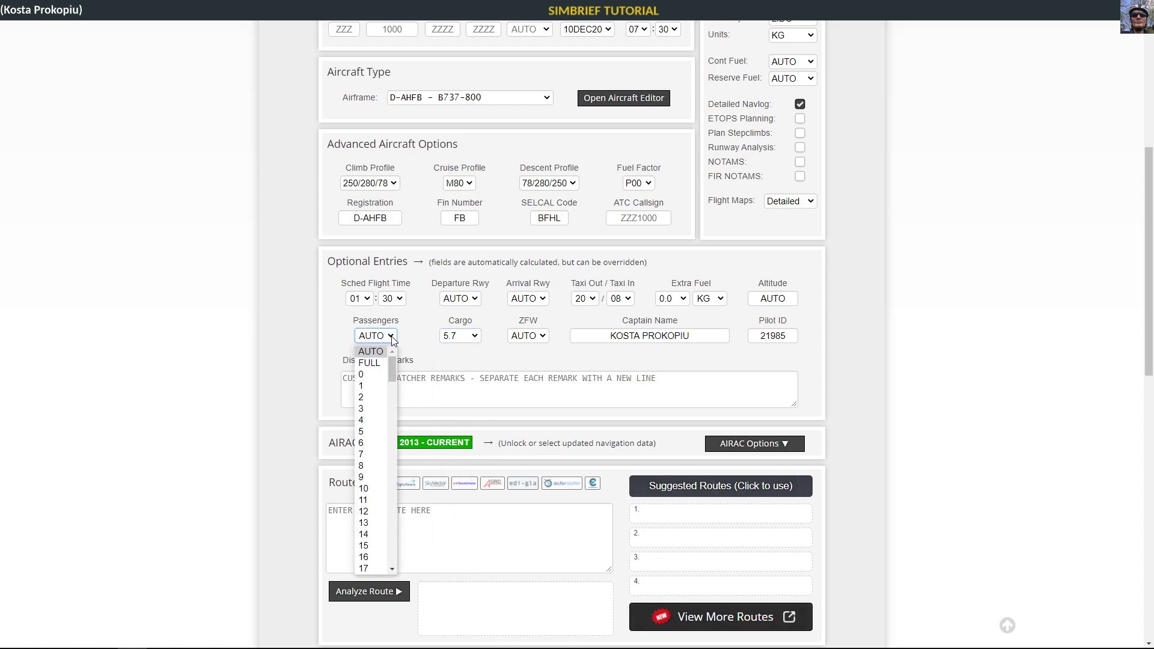
pyautogui.scroll(-10, 379, 451)
pyautogui.scroll(-20, 379, 451)
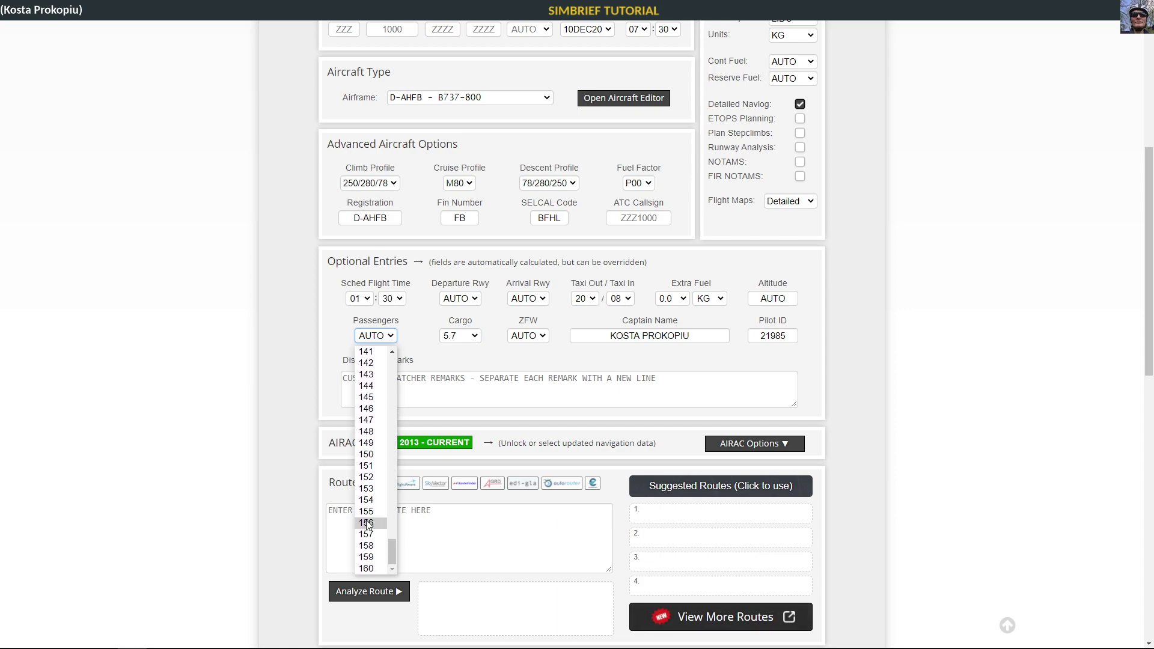
pyautogui.scroll(6, 379, 451)
pyautogui.click(375, 414)
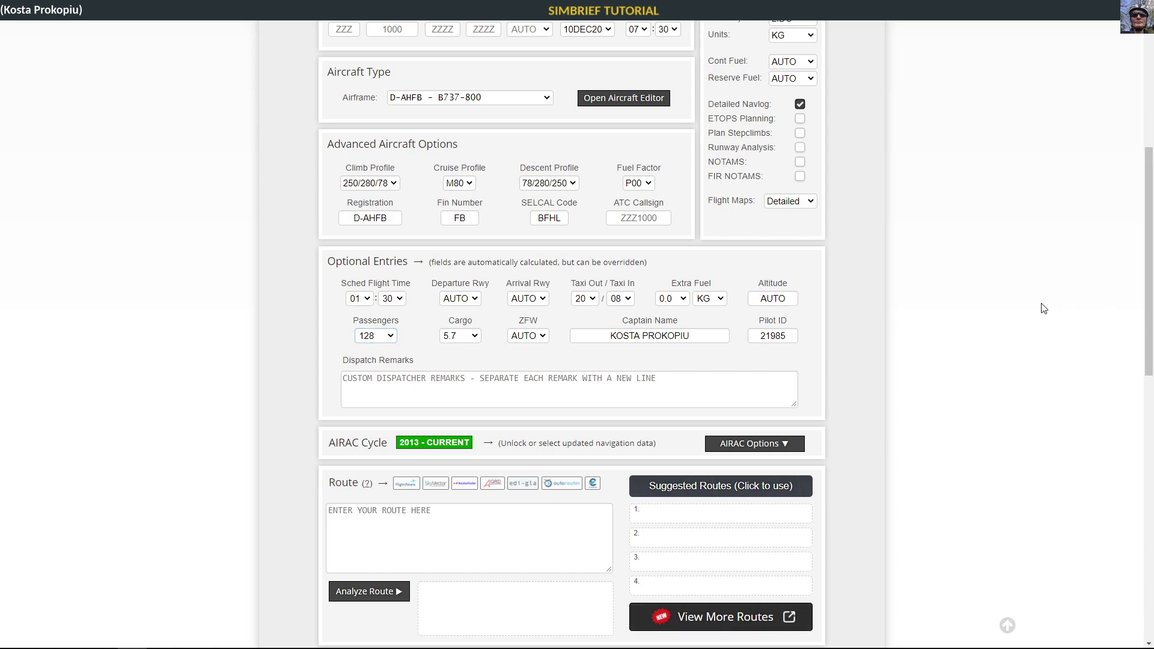
# Step: Set the airline to HLF and the flight number to 99 in the flight info
pyautogui.scroll(6, 902, 325)
pyautogui.scroll(1, 902, 325)
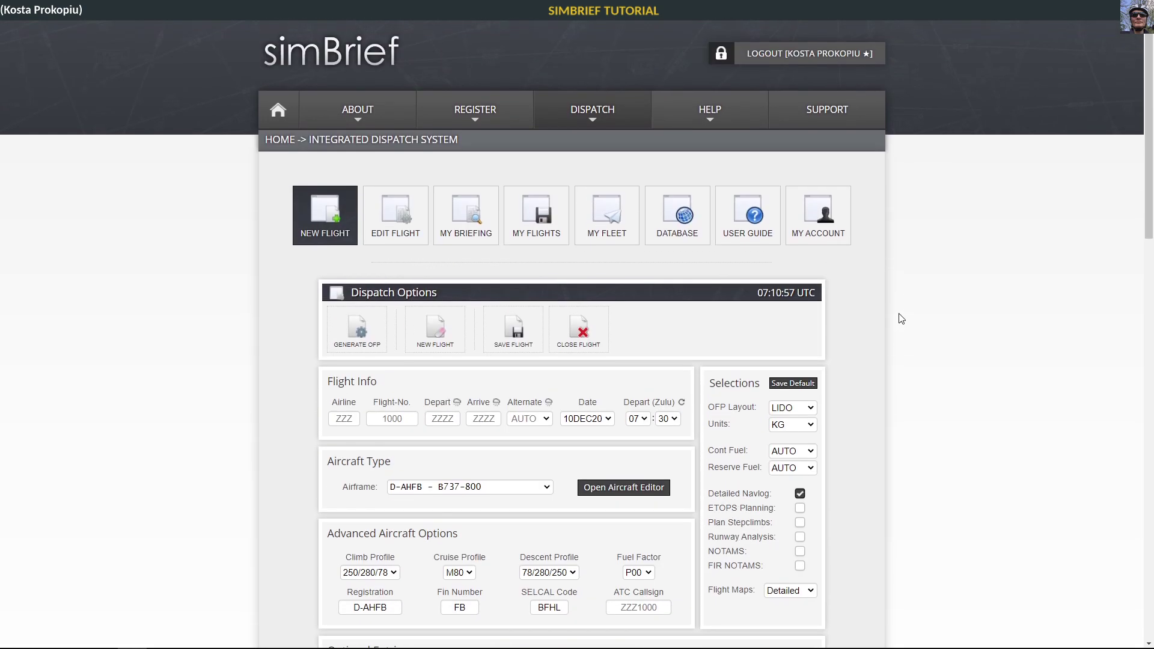
pyautogui.click(493, 424)
pyautogui.scroll(-6, 950, 493)
pyautogui.scroll(6, 926, 455)
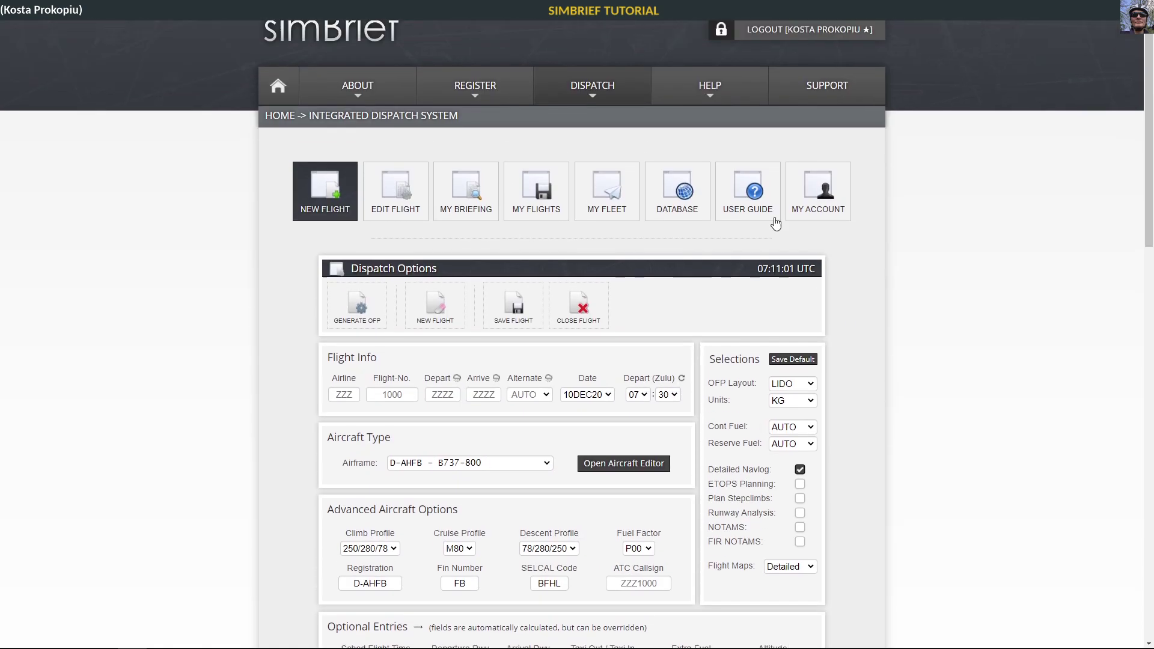
pyautogui.click(346, 419)
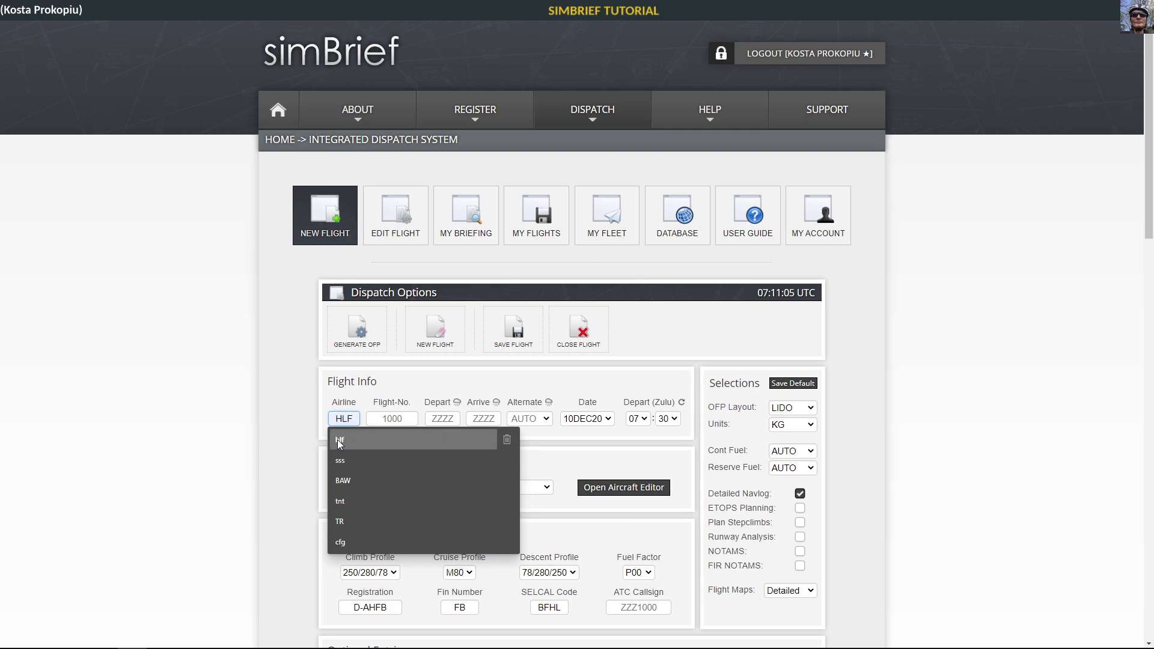
pyautogui.click(337, 440)
pyautogui.click(399, 418)
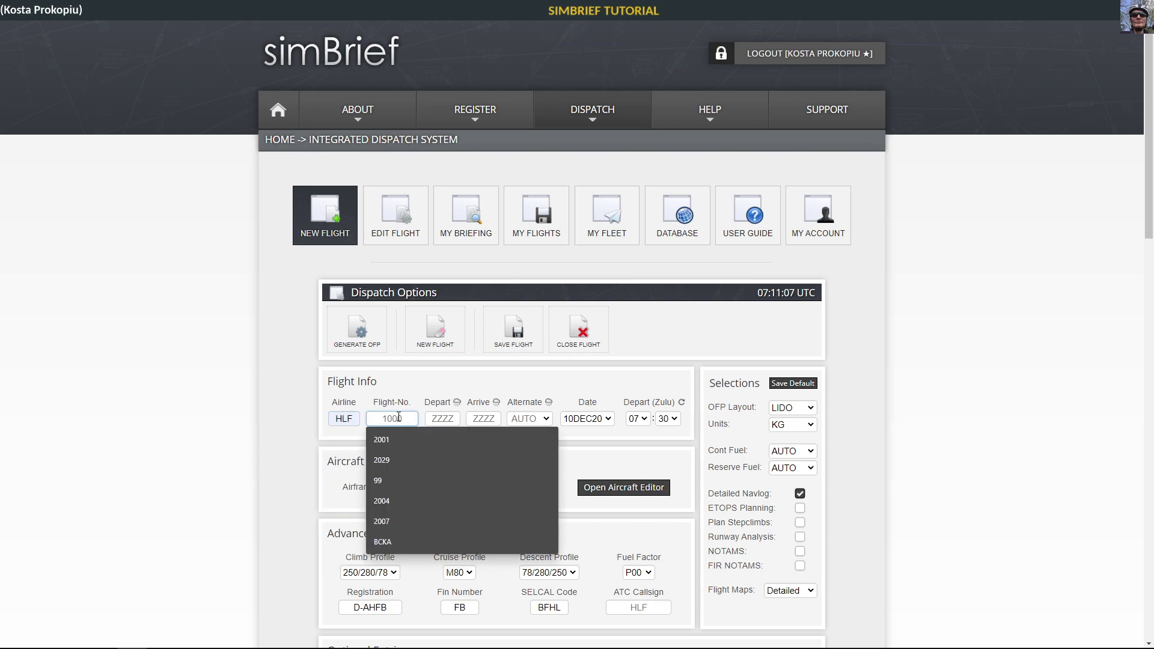
pyautogui.write('99')
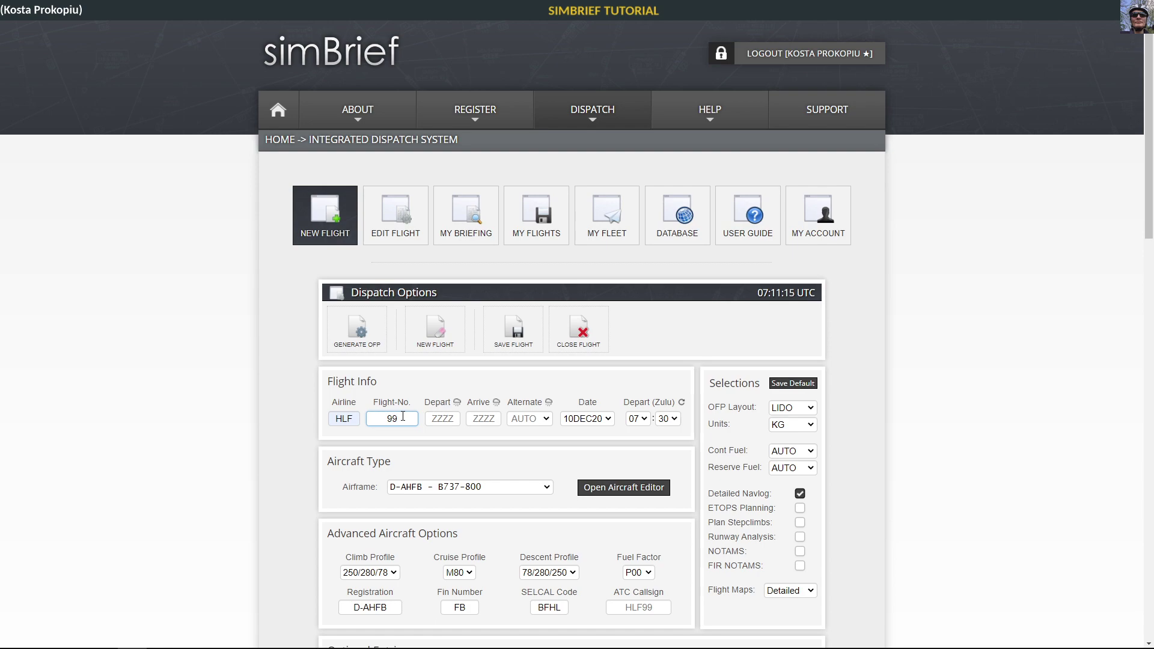
# Step: Set the departure airport to EDDM and the arrival airport to EDDT
pyautogui.click(443, 419)
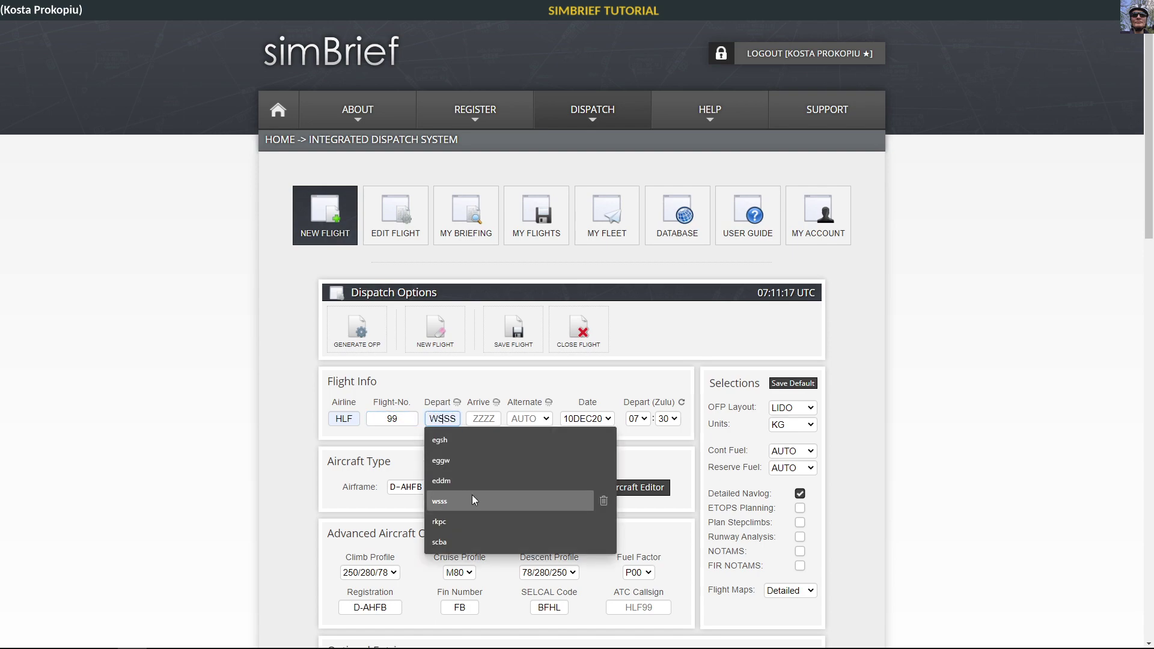
pyautogui.click(458, 481)
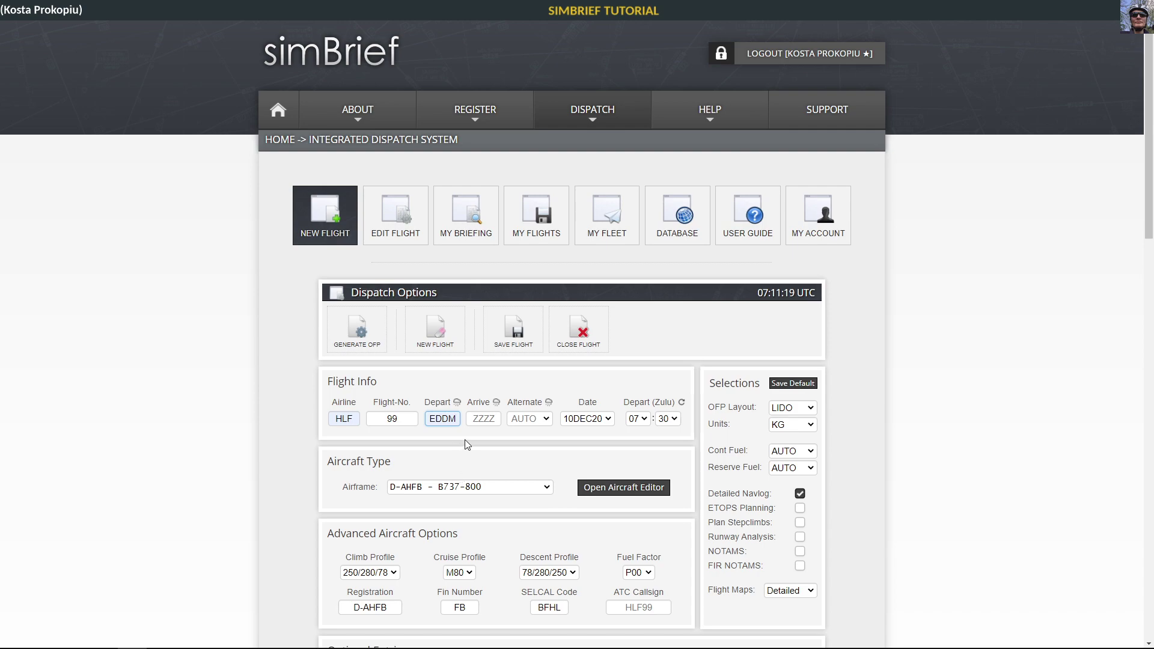
pyautogui.click(478, 422)
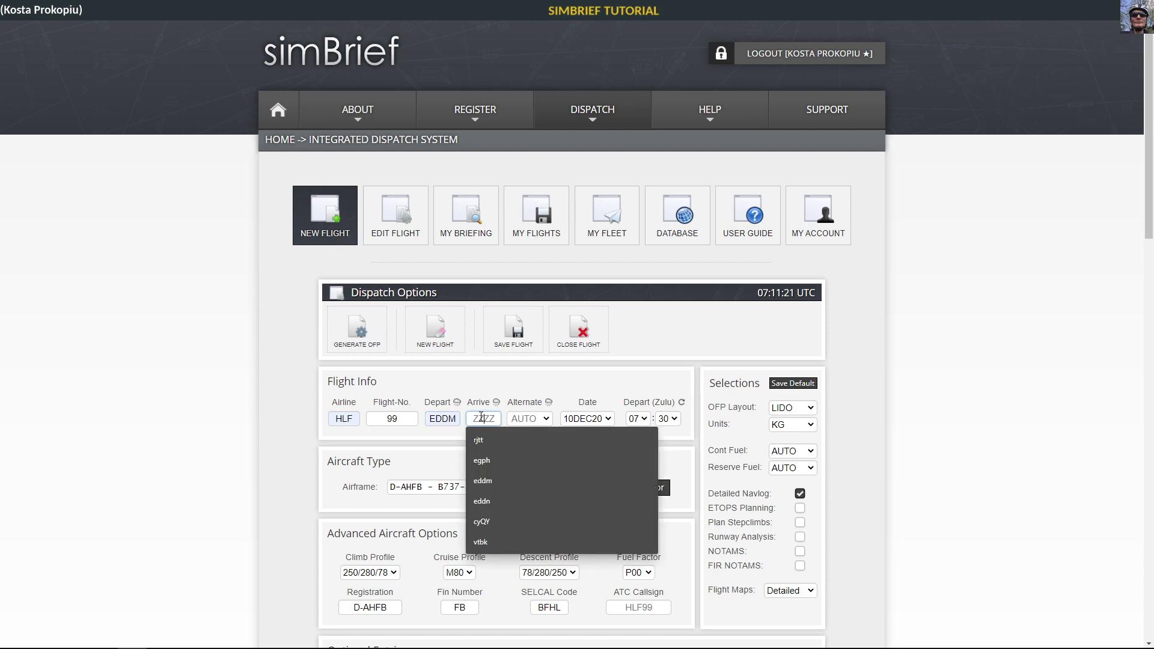
pyautogui.write('EDDT')
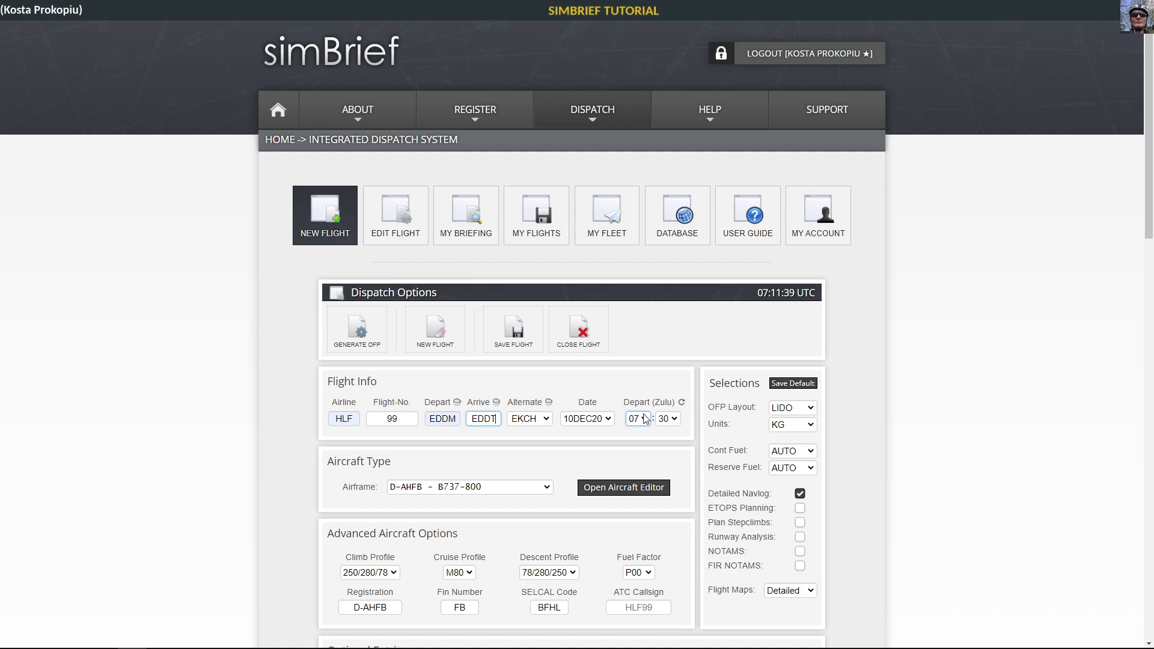
pyautogui.moveTo(645, 648)
pyautogui.click(899, 395)
# Step: Examine the generated EDDM to EDDT route and the full list of suggested routes
pyautogui.scroll(-2, 909, 387)
pyautogui.scroll(-6, 909, 387)
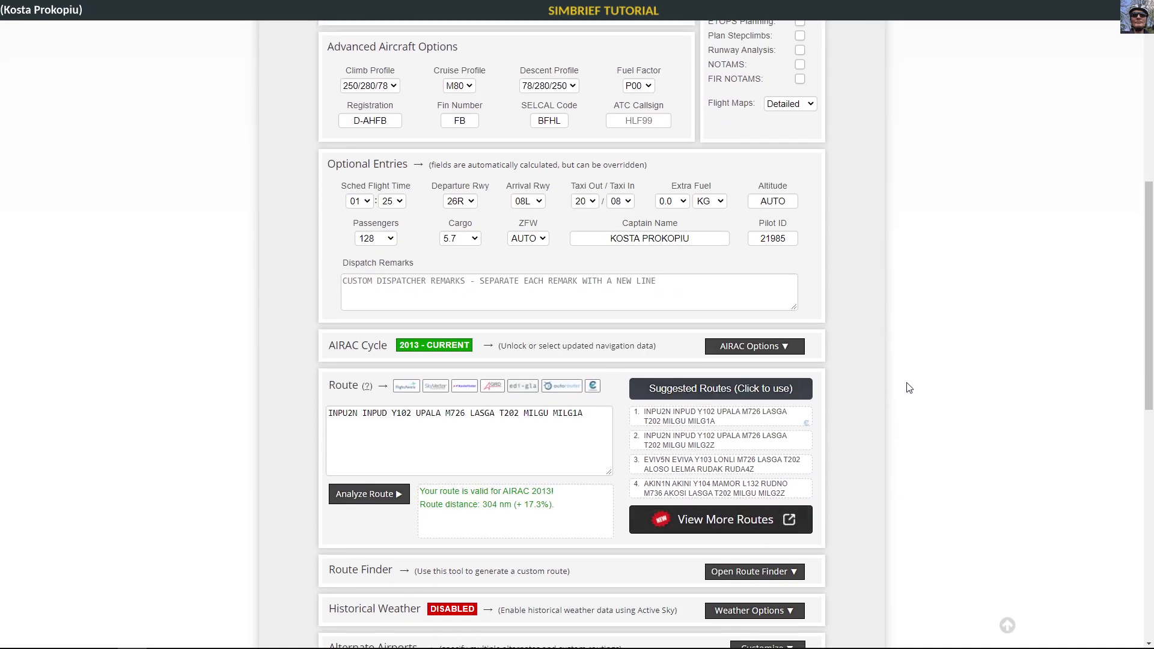
pyautogui.moveTo(584, 414); pyautogui.dragTo(332, 423)
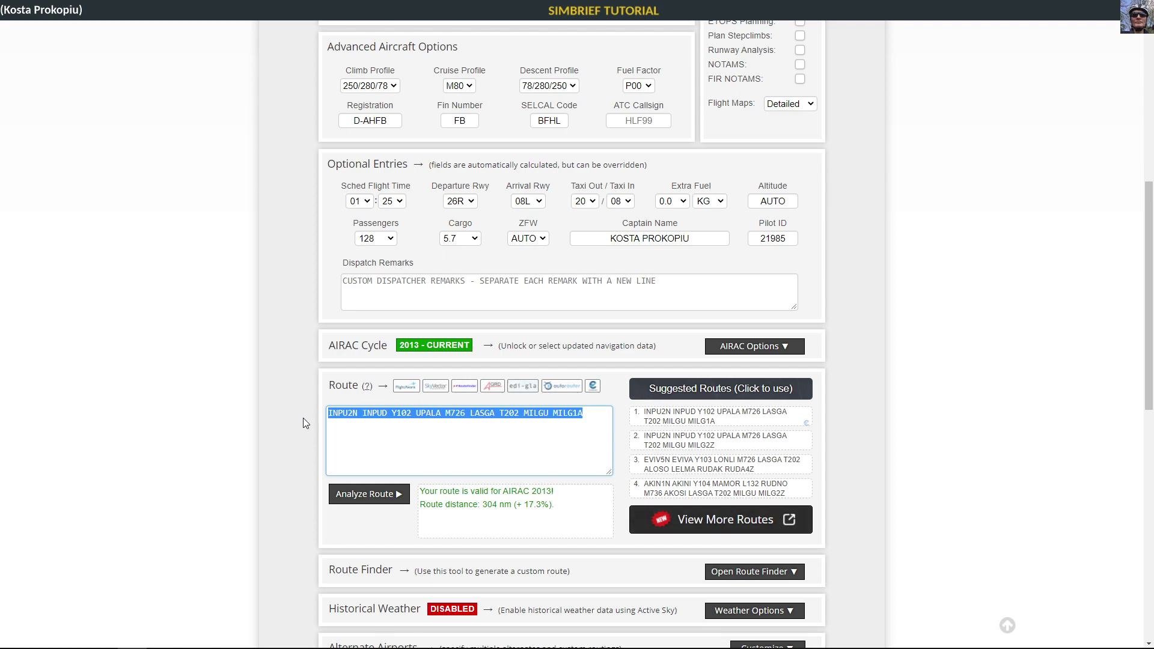
pyautogui.click(339, 501)
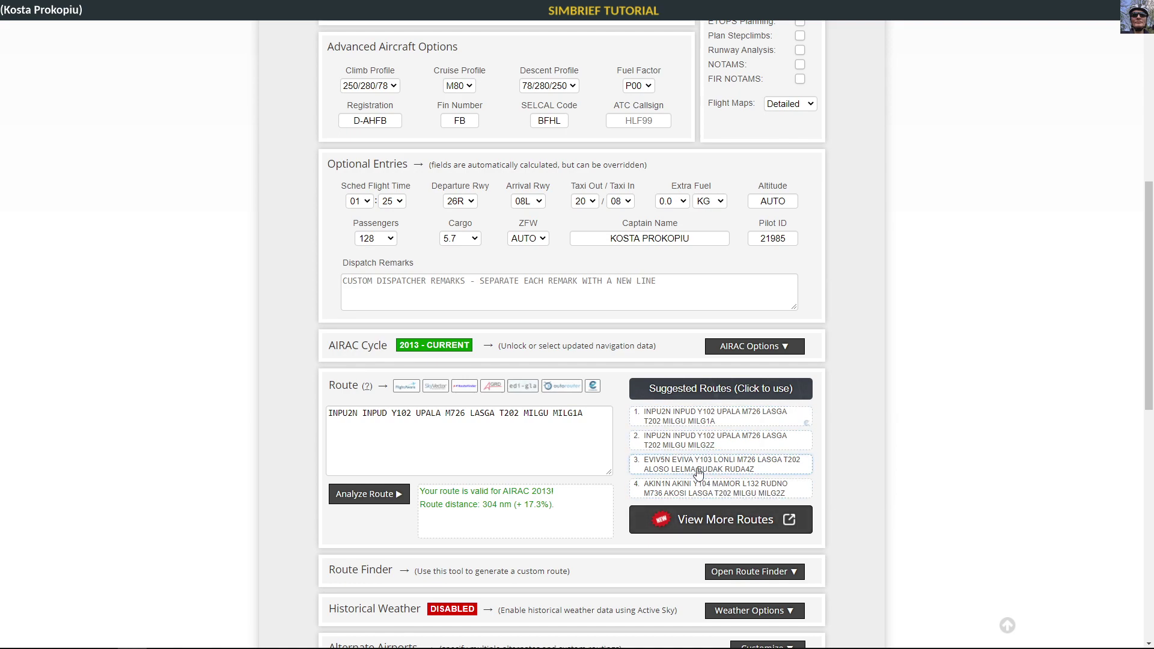
pyautogui.click(715, 522)
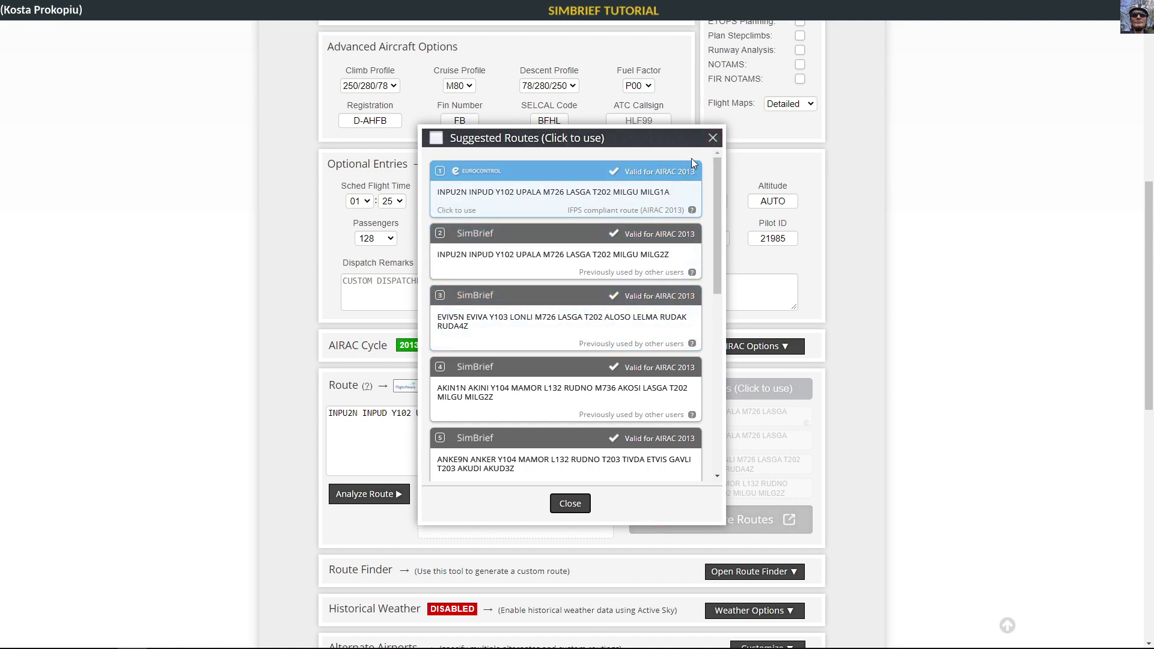
pyautogui.click(713, 138)
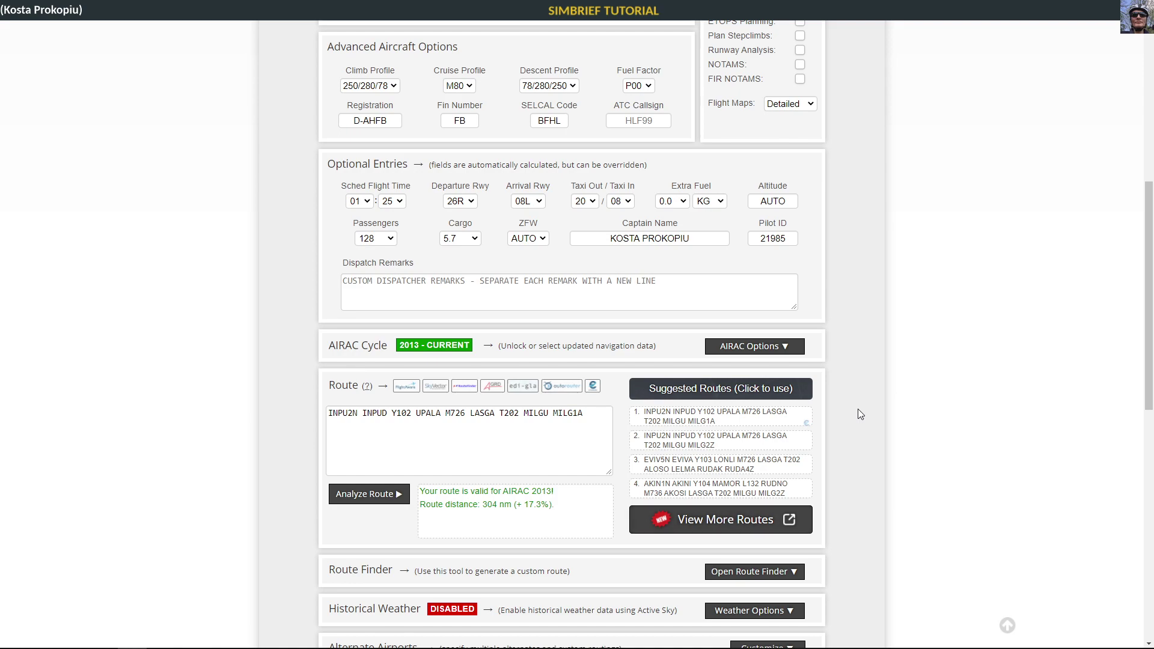
# Step: Examine the planned route, its waypoints and the alternate leg on the map
pyautogui.scroll(-8, 859, 413)
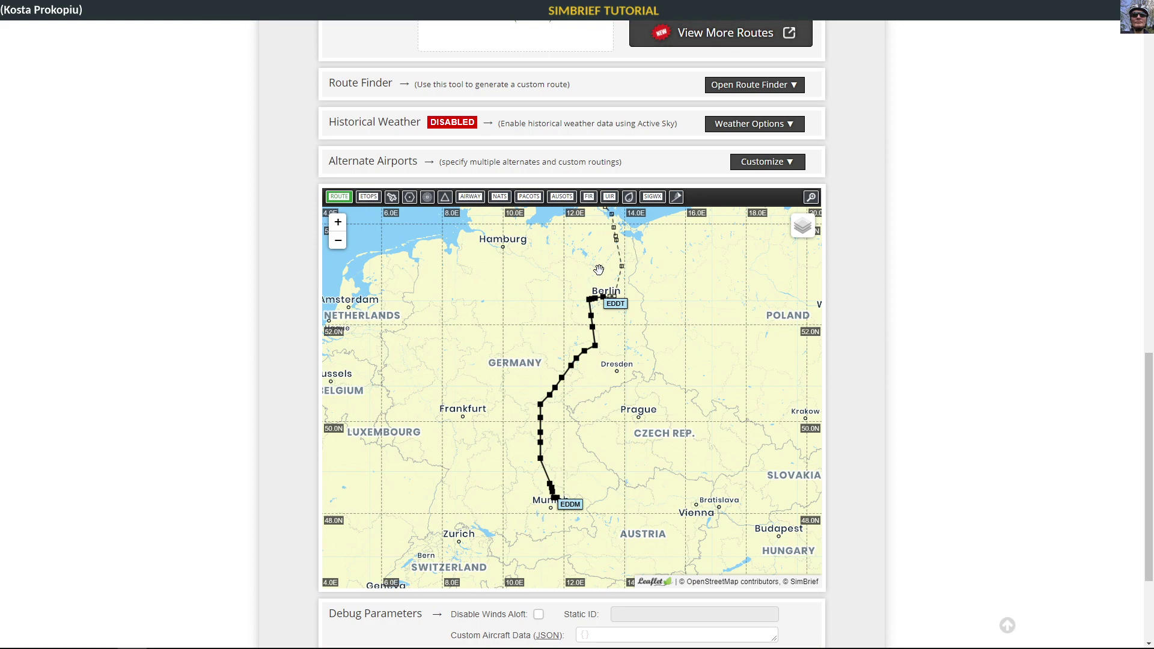
pyautogui.scroll(1, 598, 267)
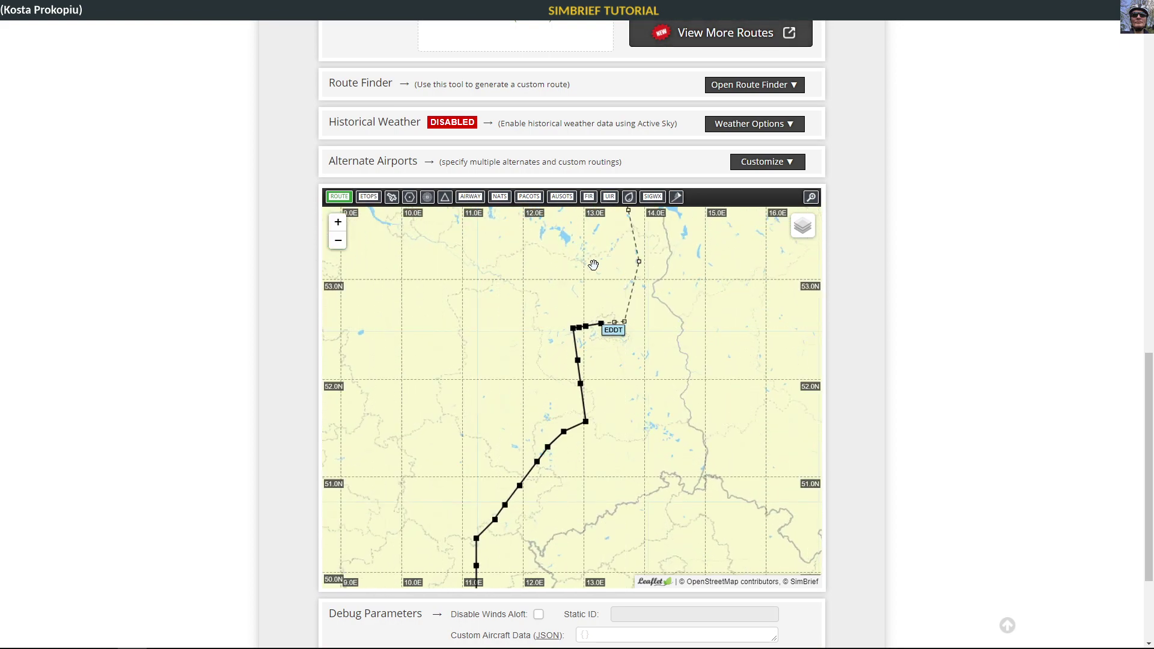
pyautogui.scroll(-2, 594, 265)
pyautogui.moveTo(576, 246); pyautogui.dragTo(569, 305)
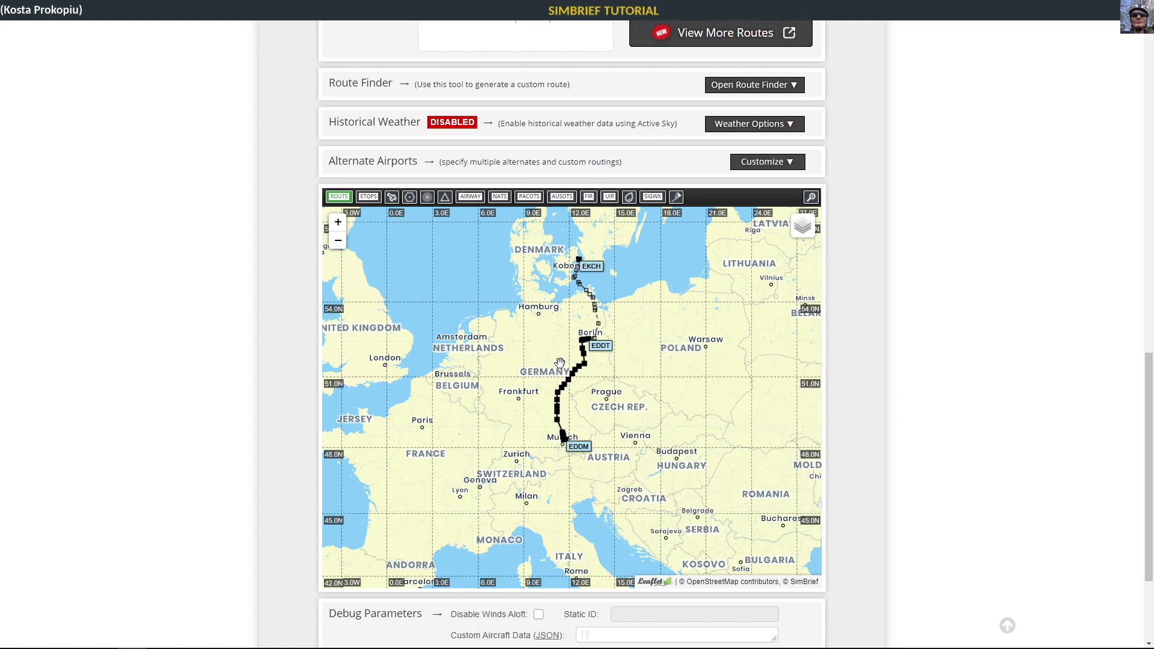
pyautogui.moveTo(560, 388)
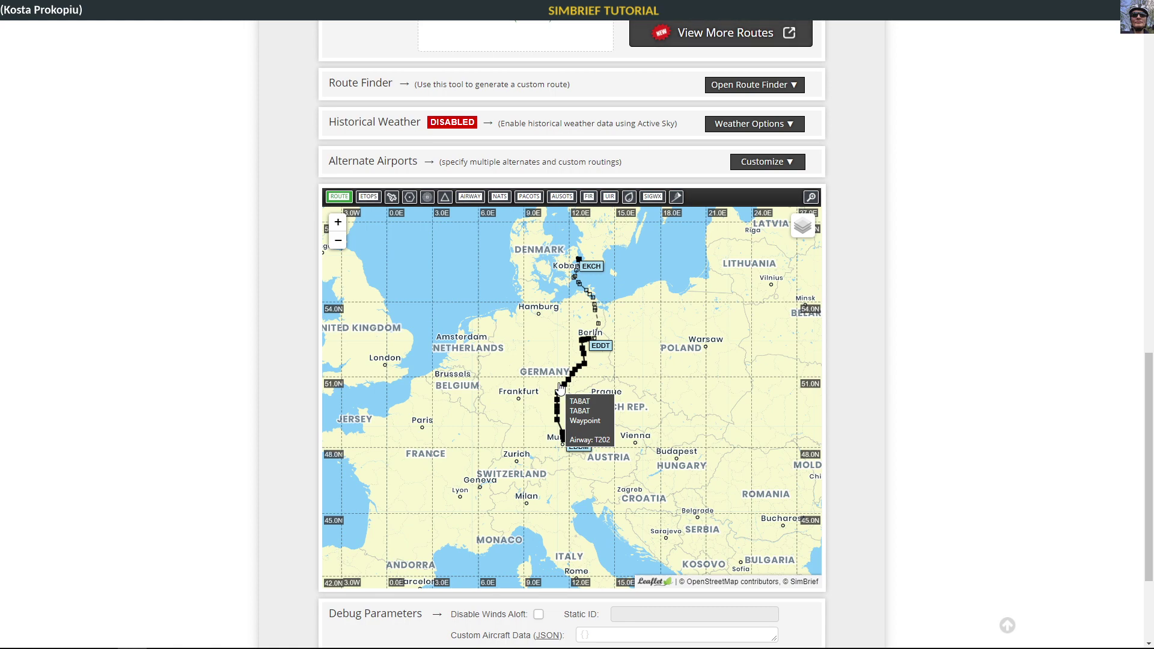
pyautogui.scroll(1, 584, 363)
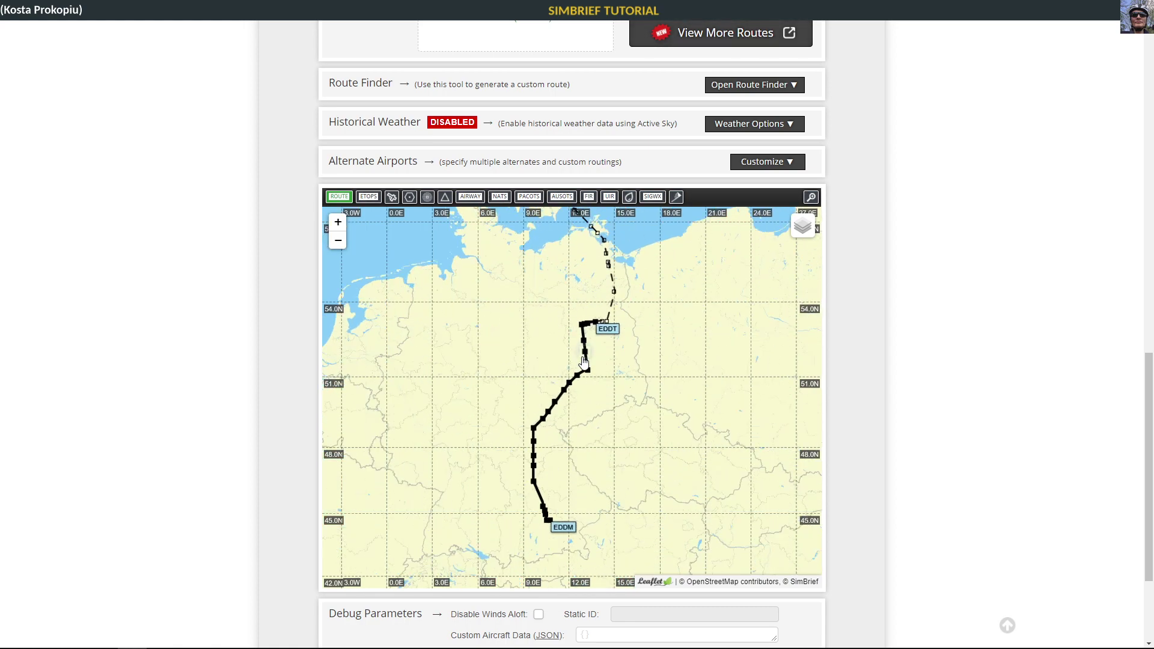
pyautogui.scroll(1, 608, 340)
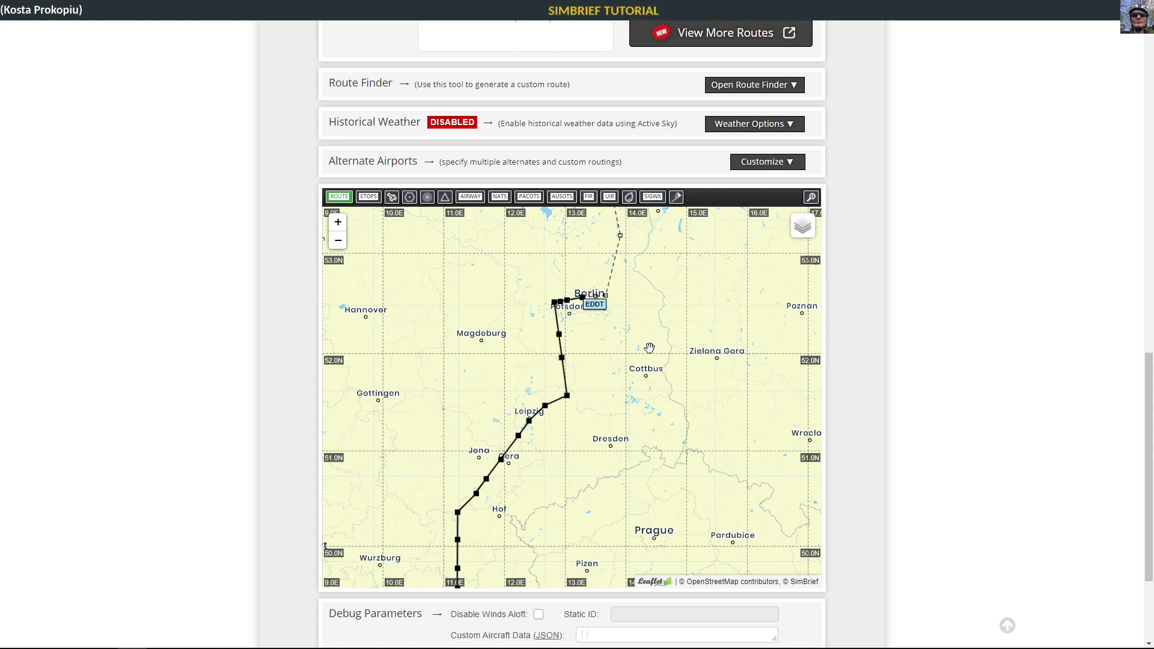
pyautogui.scroll(1, 625, 344)
pyautogui.scroll(-2, 622, 346)
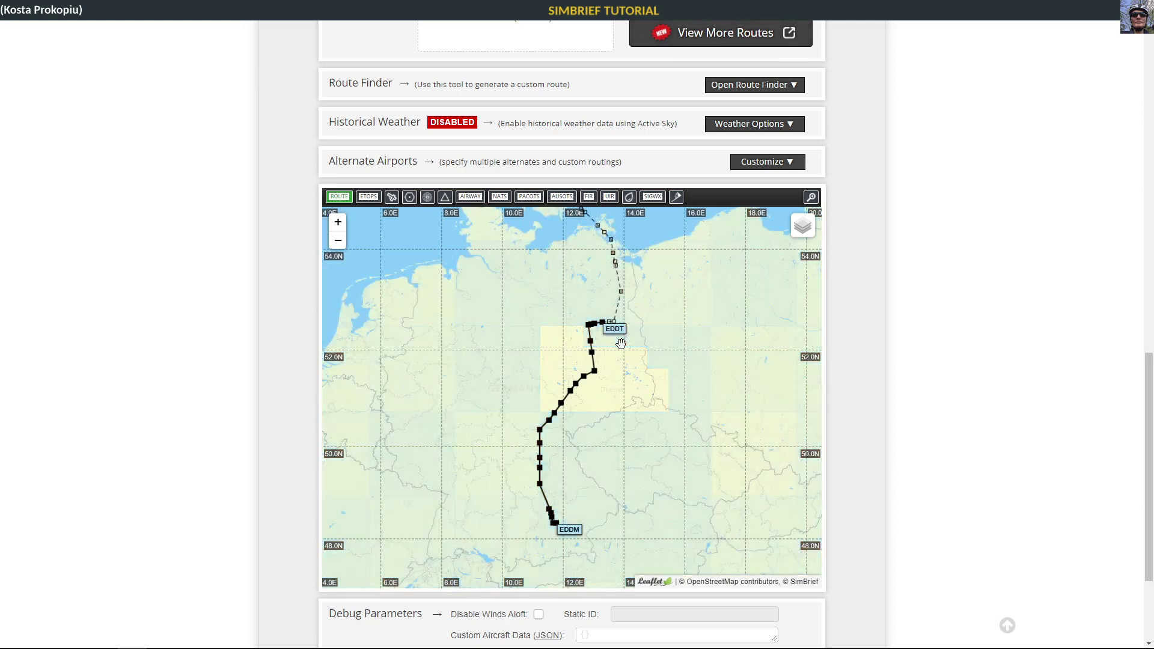
pyautogui.scroll(-1, 621, 344)
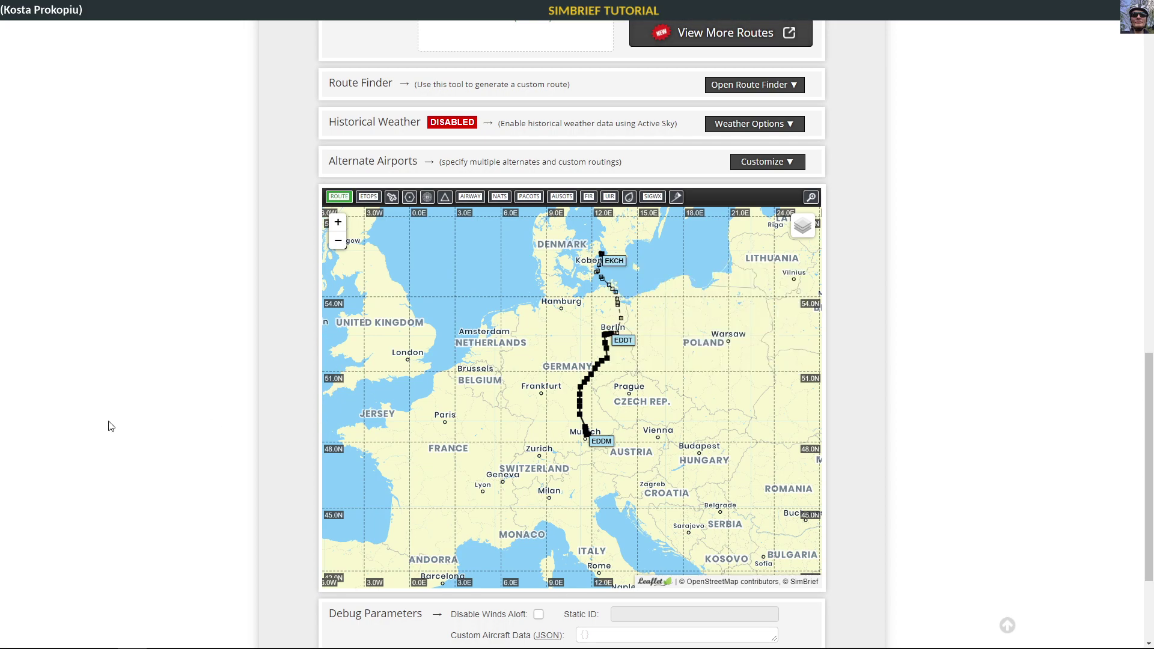
# Step: Open the customization options for alternate airports and check the choices for the number of alternates required
pyautogui.scroll(3, 238, 414)
pyautogui.scroll(5, 239, 413)
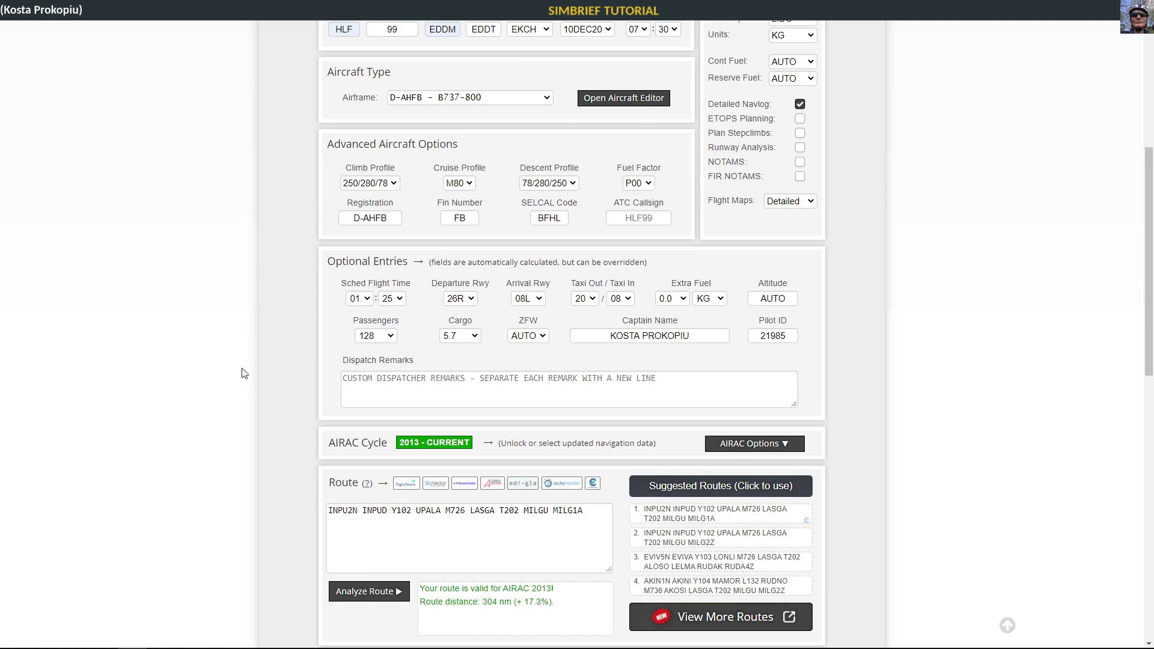
pyautogui.scroll(3, 240, 368)
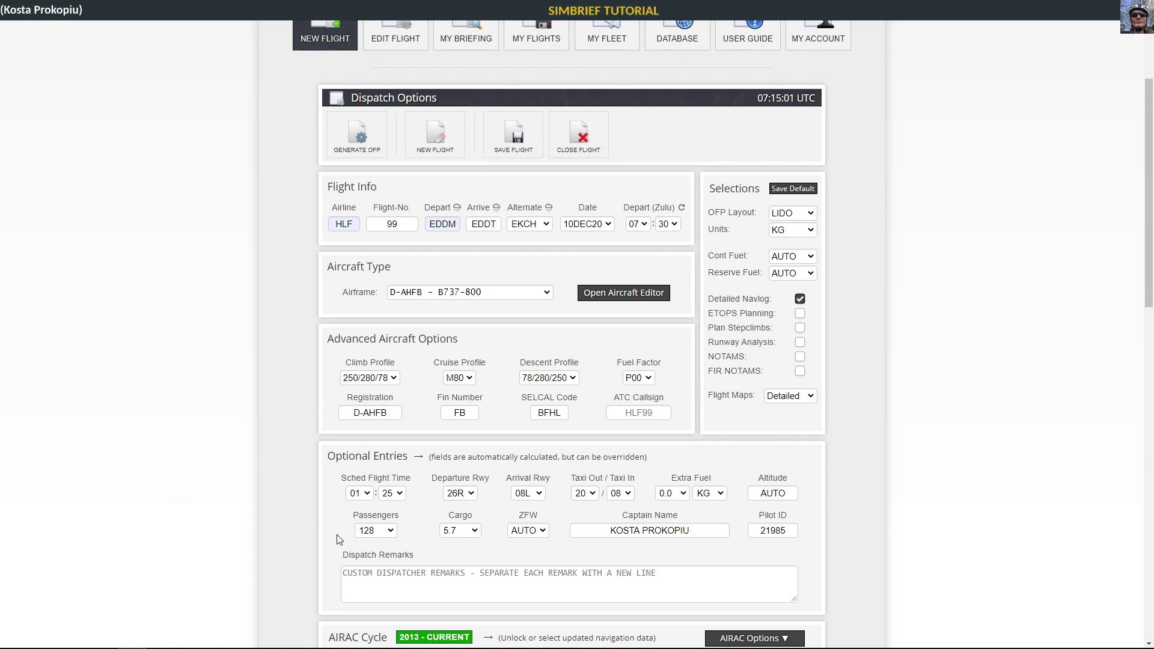
pyautogui.scroll(-6, 295, 499)
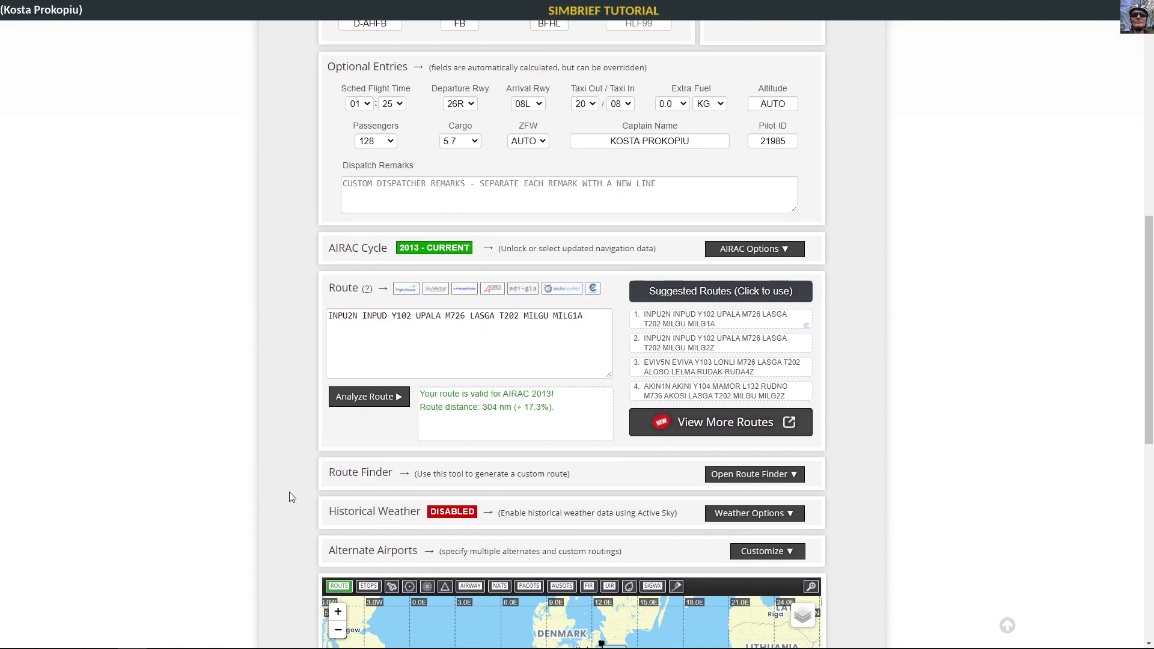
pyautogui.scroll(-2, 290, 492)
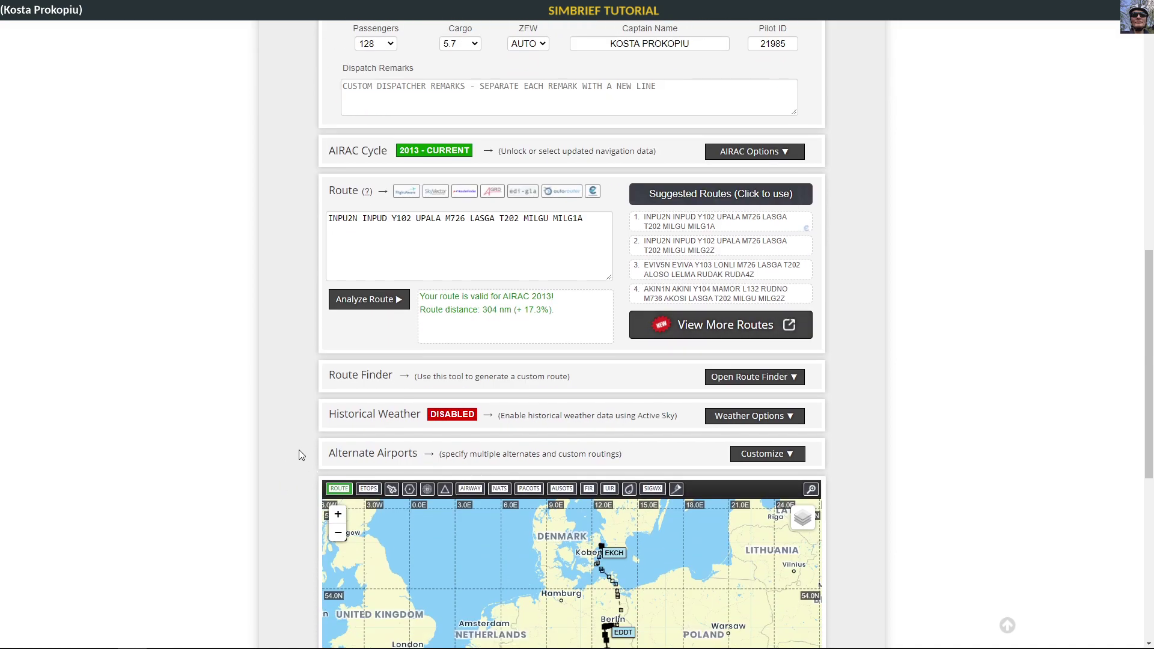
pyautogui.click(761, 454)
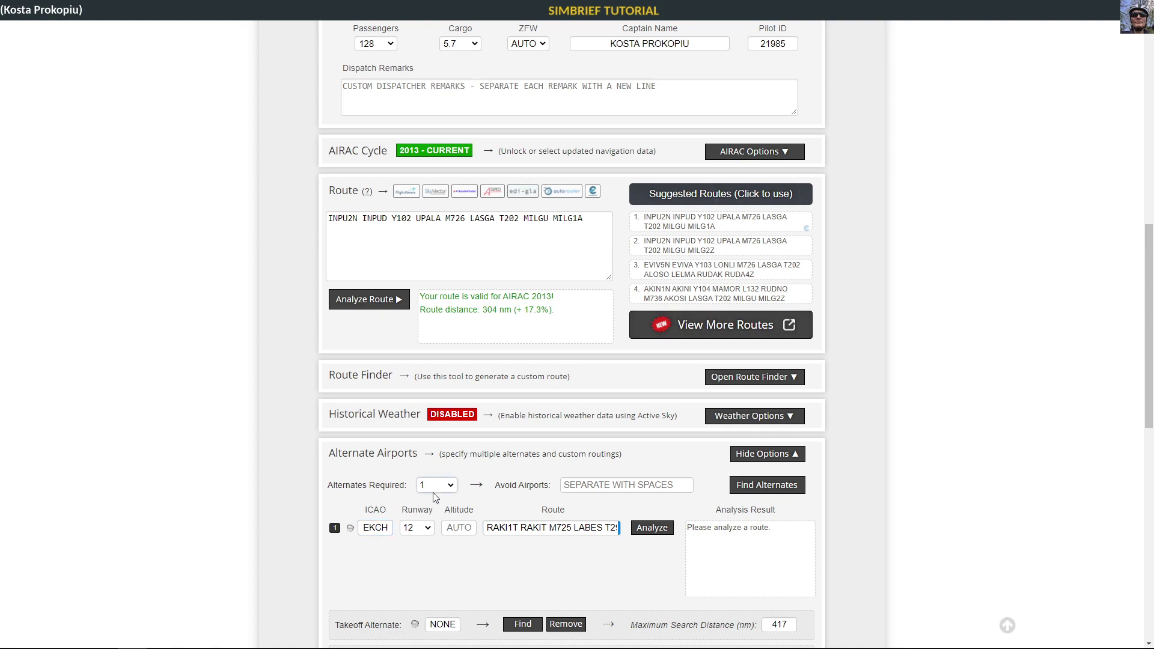
pyautogui.click(455, 490)
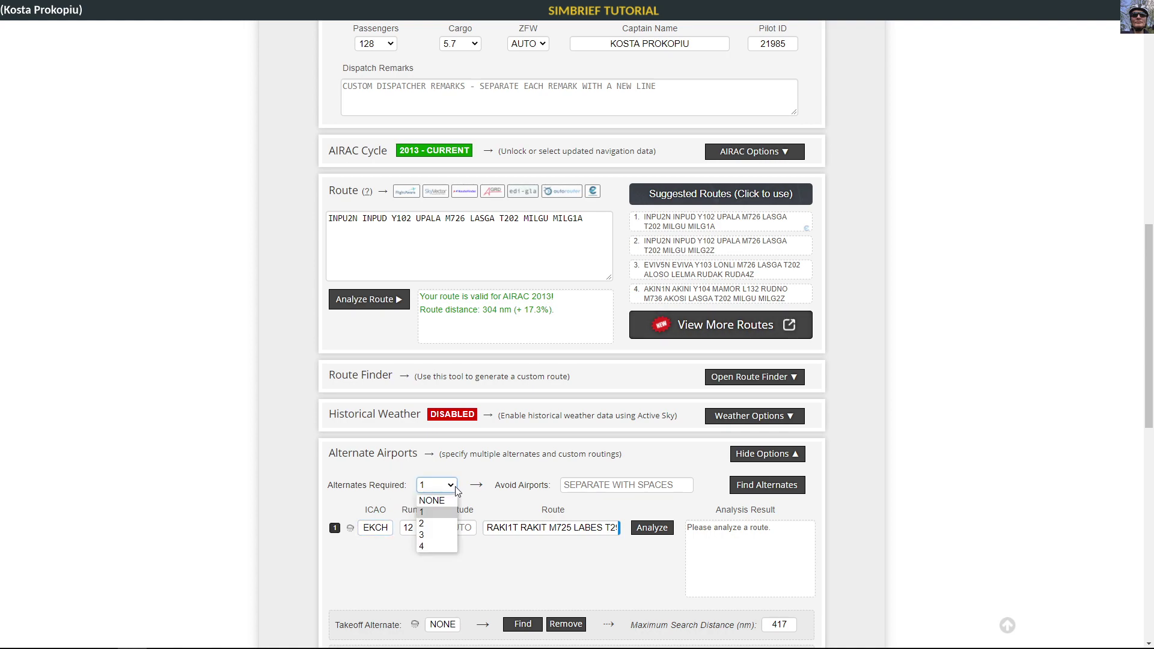
pyautogui.click(455, 489)
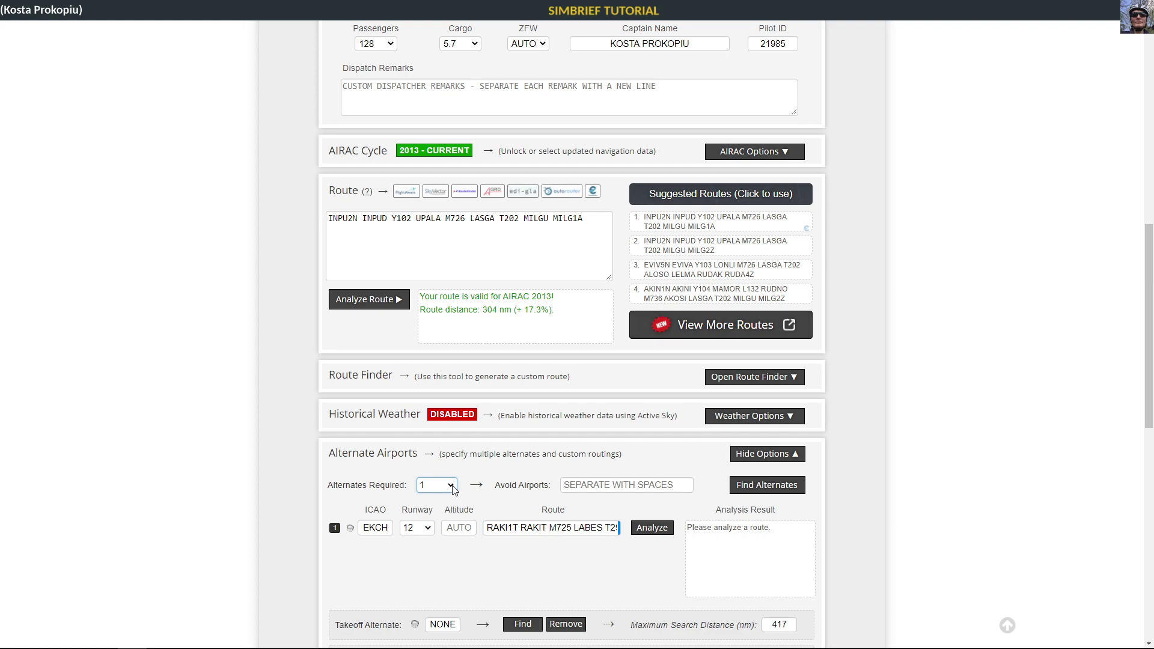
# Step: Exclude EKCH as an alternate by listing it under airports to avoid, and find a new alternate airport
pyautogui.click(599, 484)
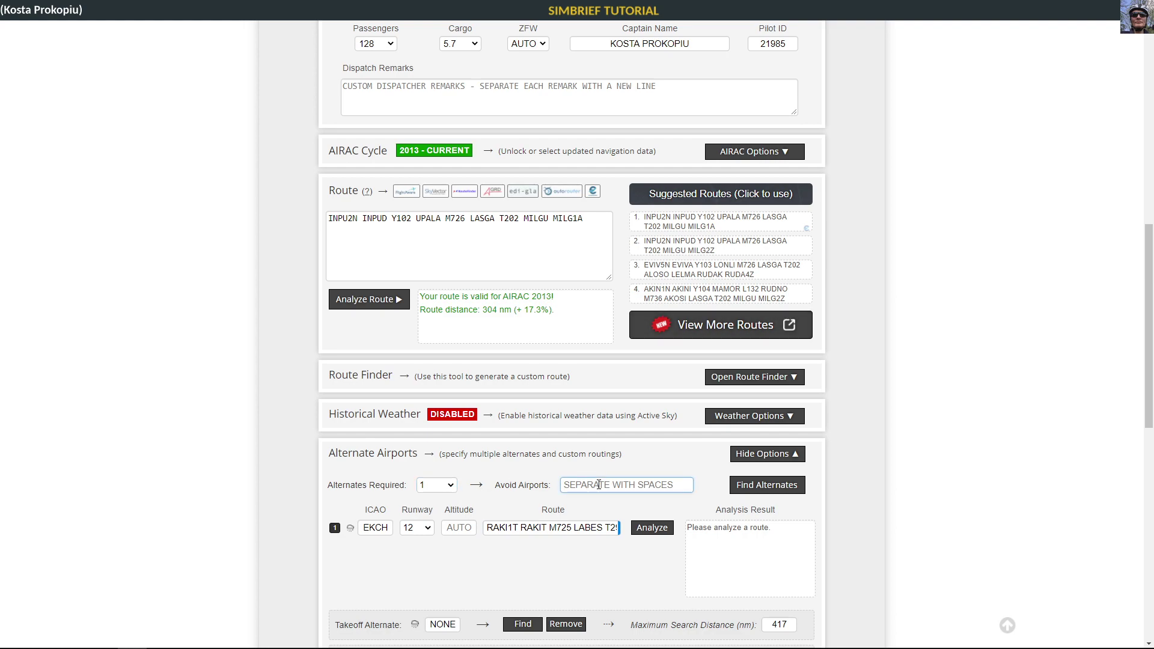
pyautogui.write('EKCH')
pyautogui.click(574, 556)
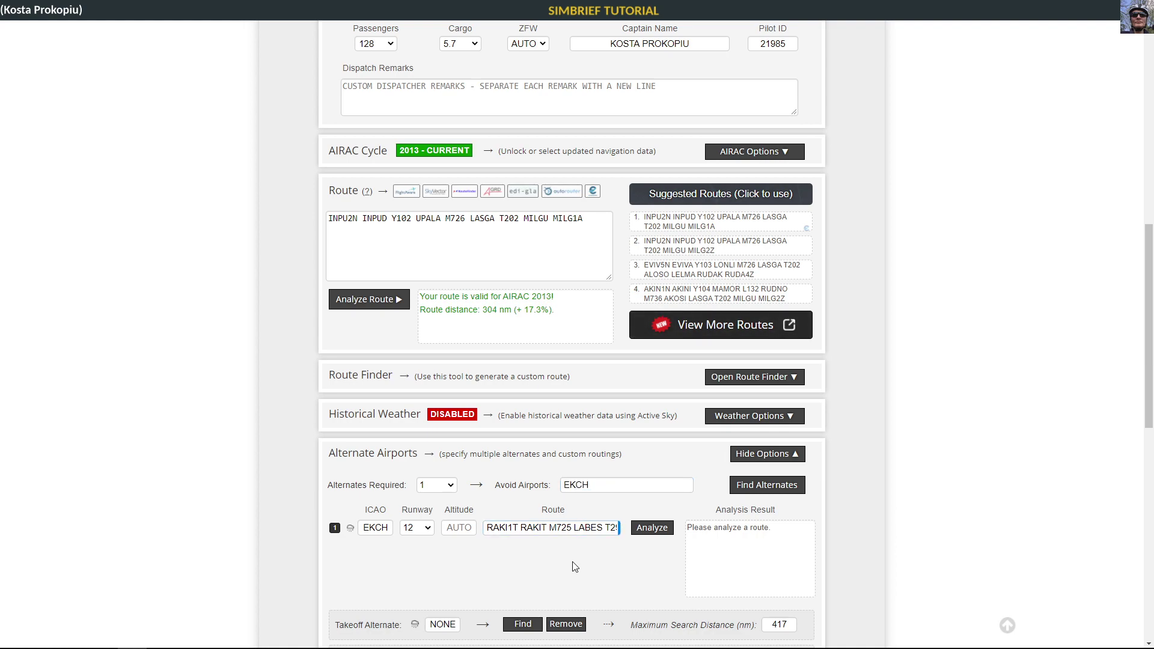
pyautogui.click(751, 484)
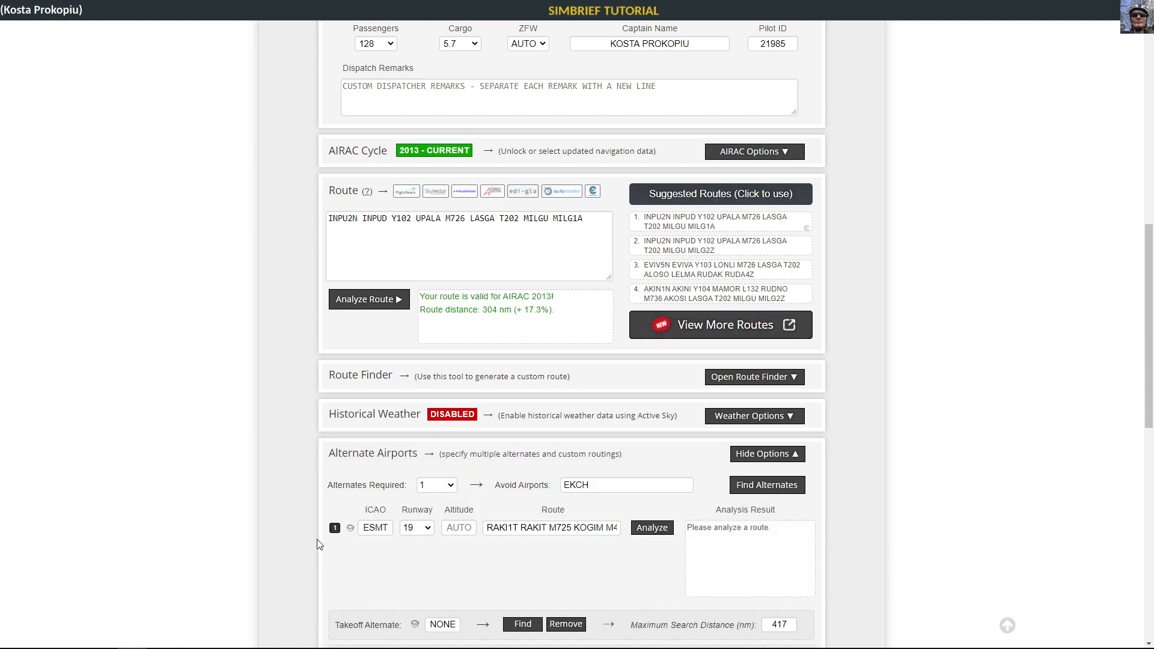
pyautogui.click(385, 529)
pyautogui.click(422, 560)
# Step: Set the takeoff alternate to AUTO in the alternate airports options
pyautogui.scroll(-2, 413, 552)
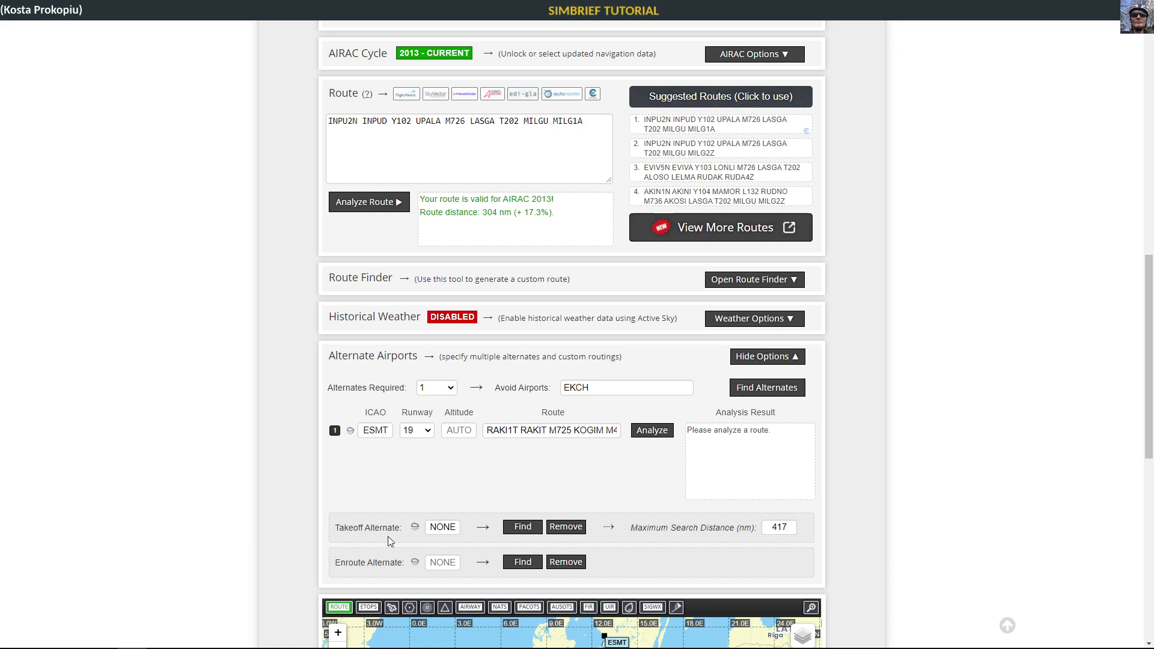
pyautogui.click(441, 522)
pyautogui.press('BackSpace')
pyautogui.press('BackSpace')
pyautogui.press('BackSpace')
pyautogui.press('BackSpace')
pyautogui.write('AUTO')
pyautogui.scroll(-1, 267, 443)
pyautogui.scroll(-7, 267, 443)
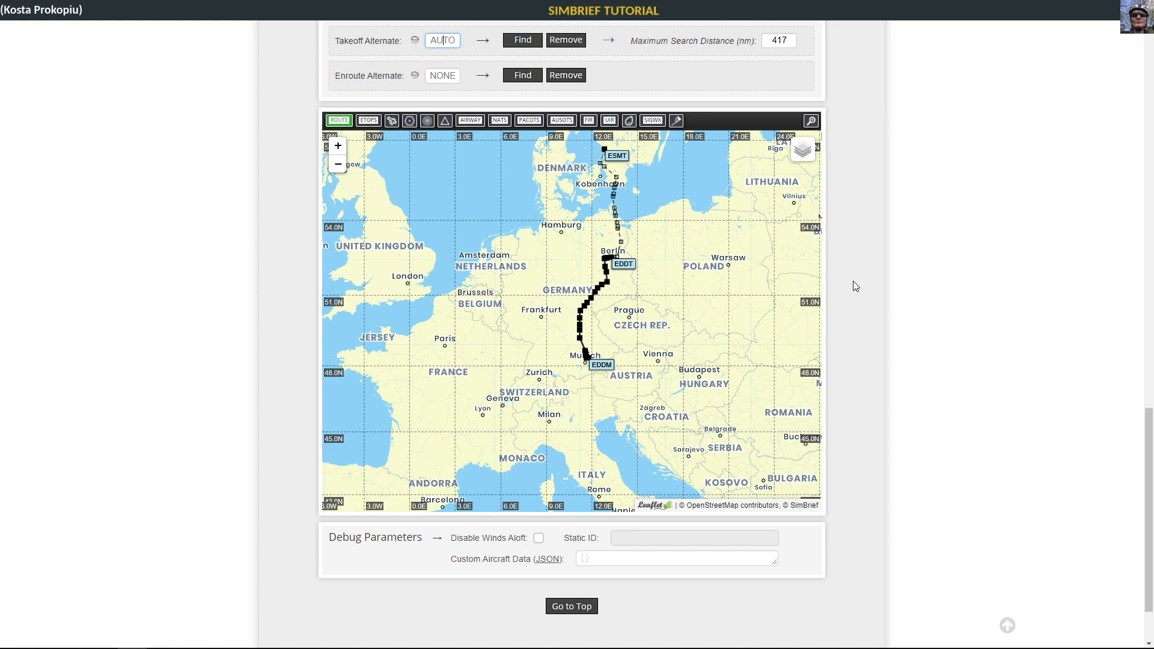
pyautogui.scroll(6, 855, 286)
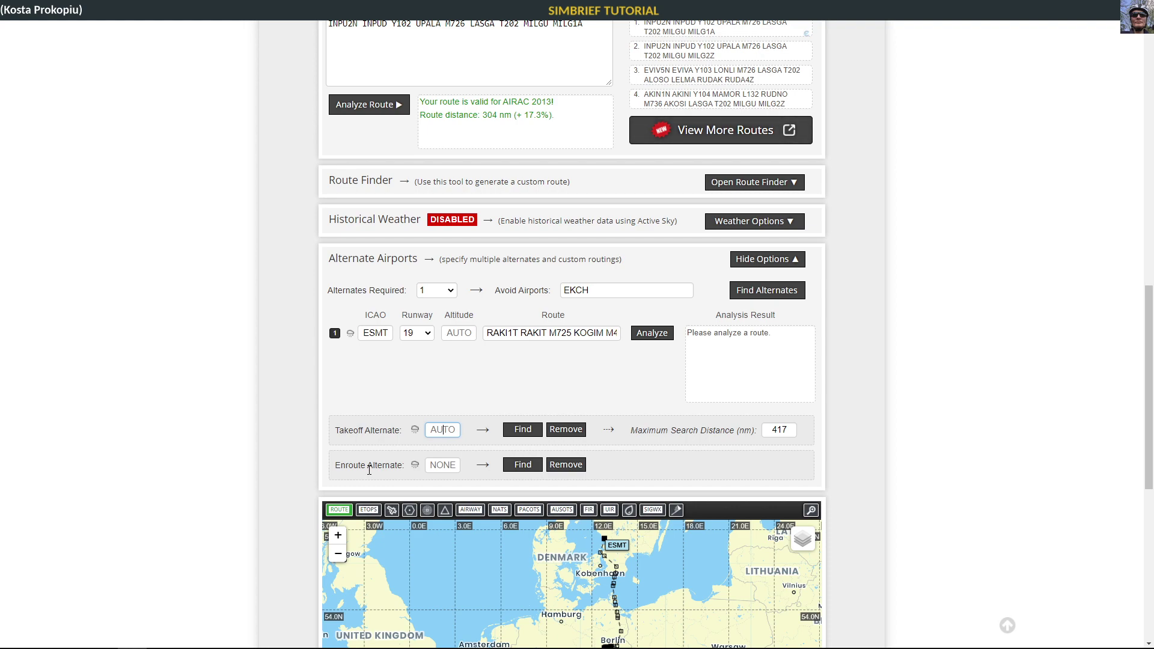
# Step: Review the completed dispatch form, from the alternate airports and route entries up to the flight information
pyautogui.scroll(-3, 842, 481)
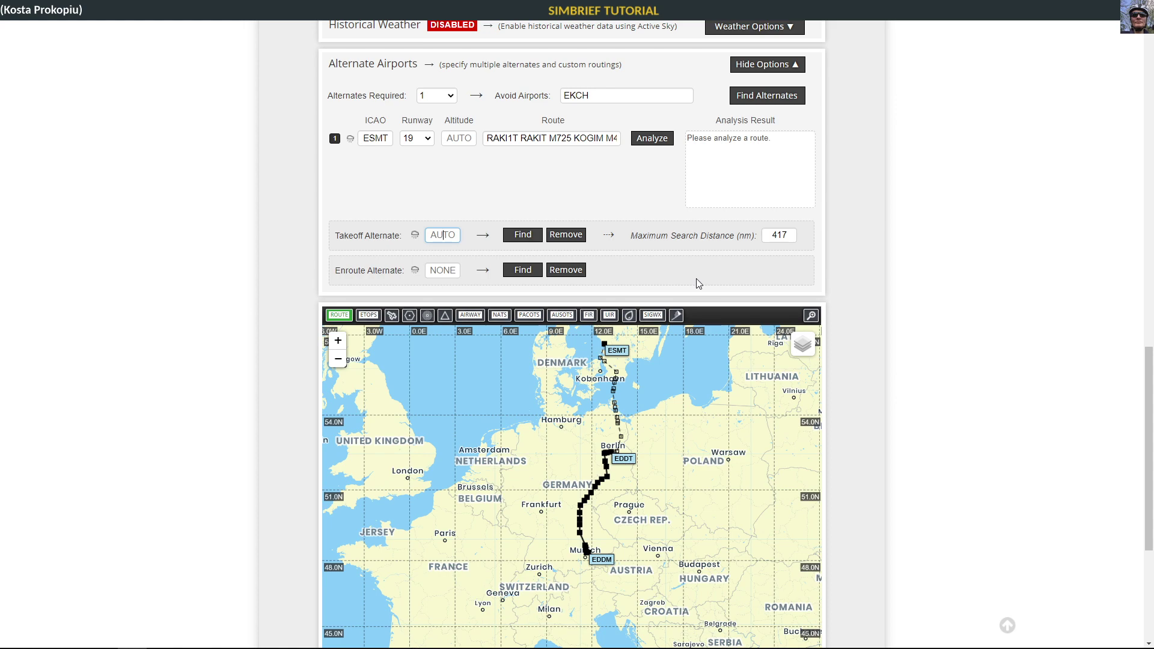
pyautogui.scroll(2, 872, 268)
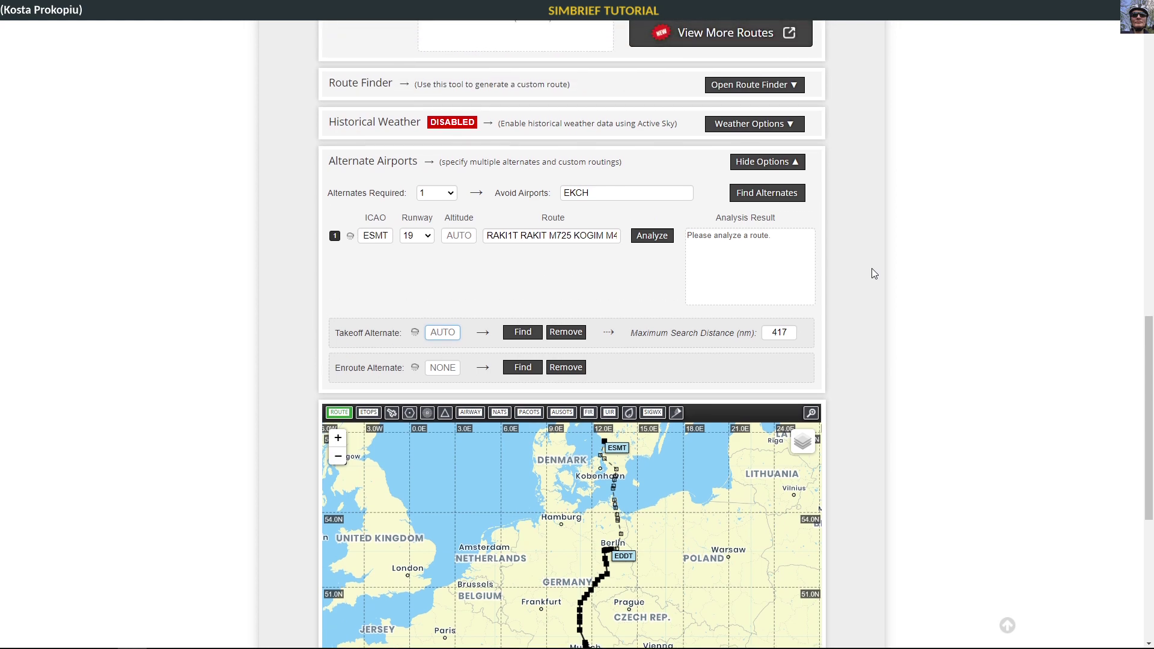
pyautogui.scroll(6, 873, 271)
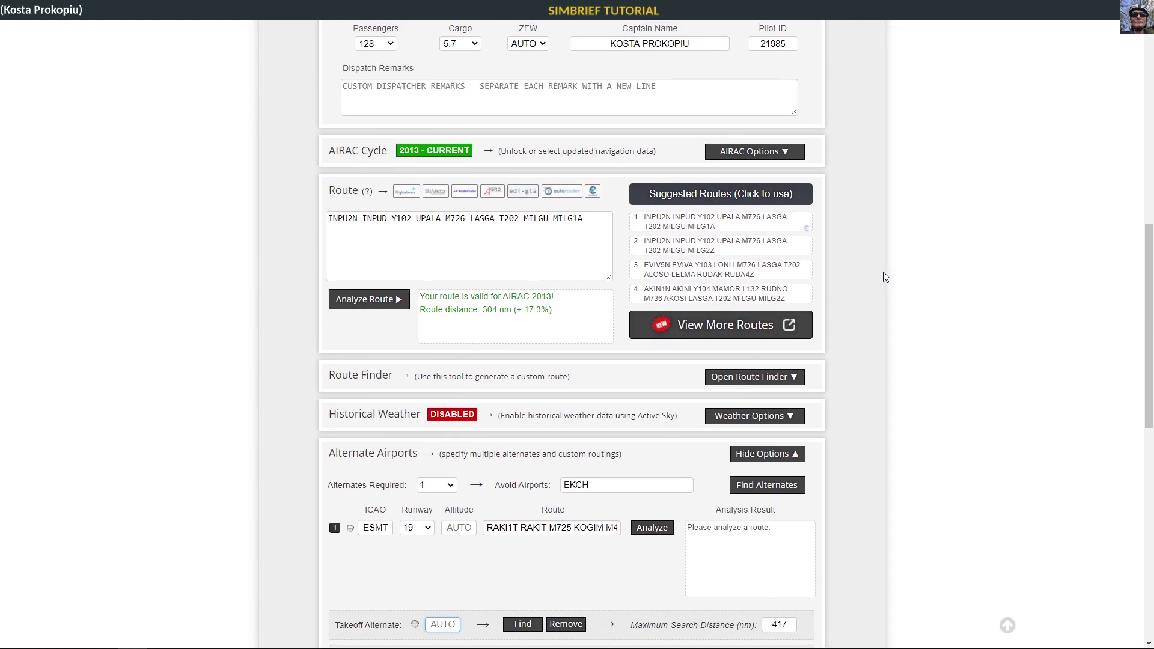
pyautogui.scroll(5, 882, 271)
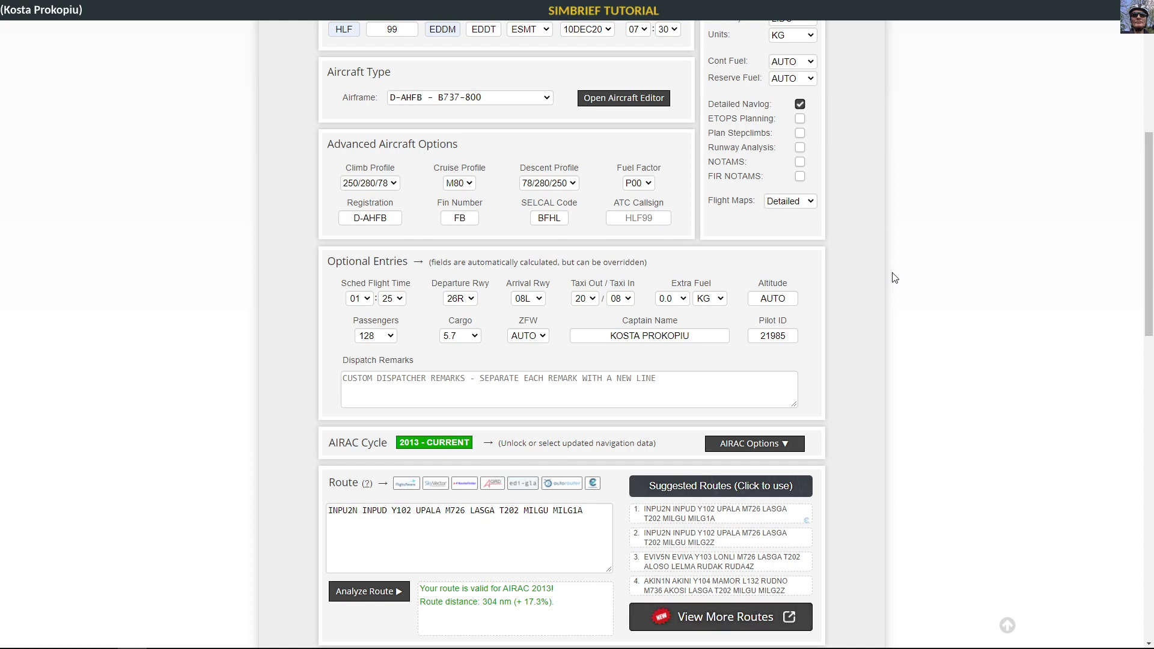
pyautogui.scroll(7, 895, 278)
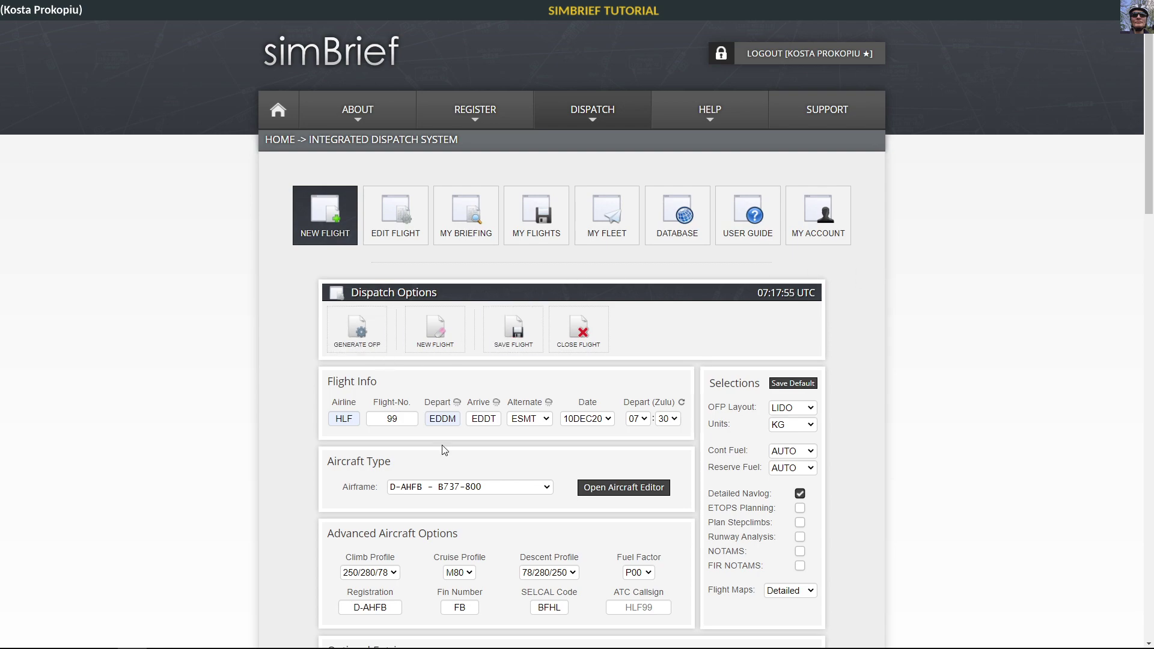
pyautogui.scroll(-12, 291, 454)
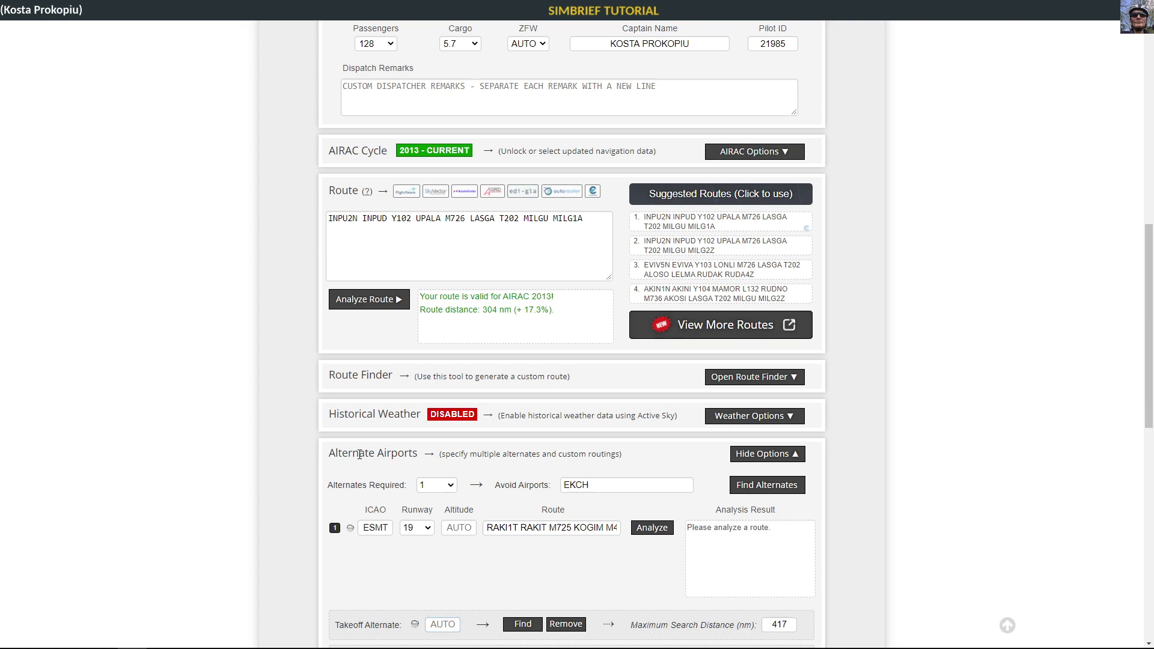
# Step: Inspect the historical weather options and the route finder options, closing each section without changes
pyautogui.click(724, 416)
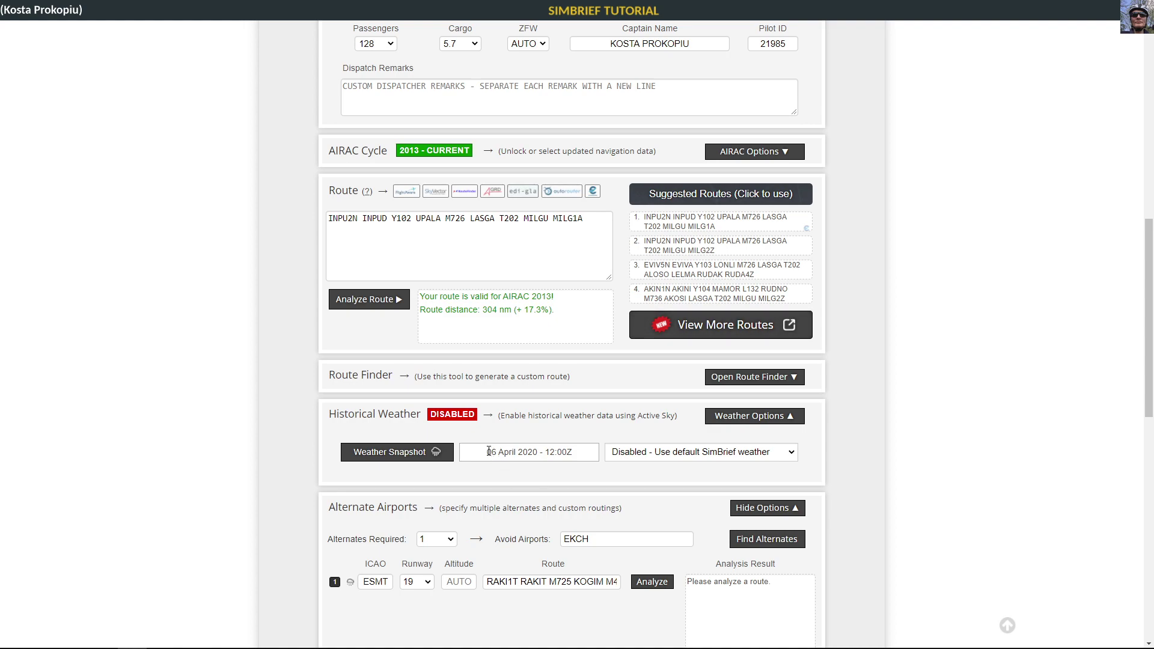
pyautogui.moveTo(489, 452); pyautogui.dragTo(574, 459)
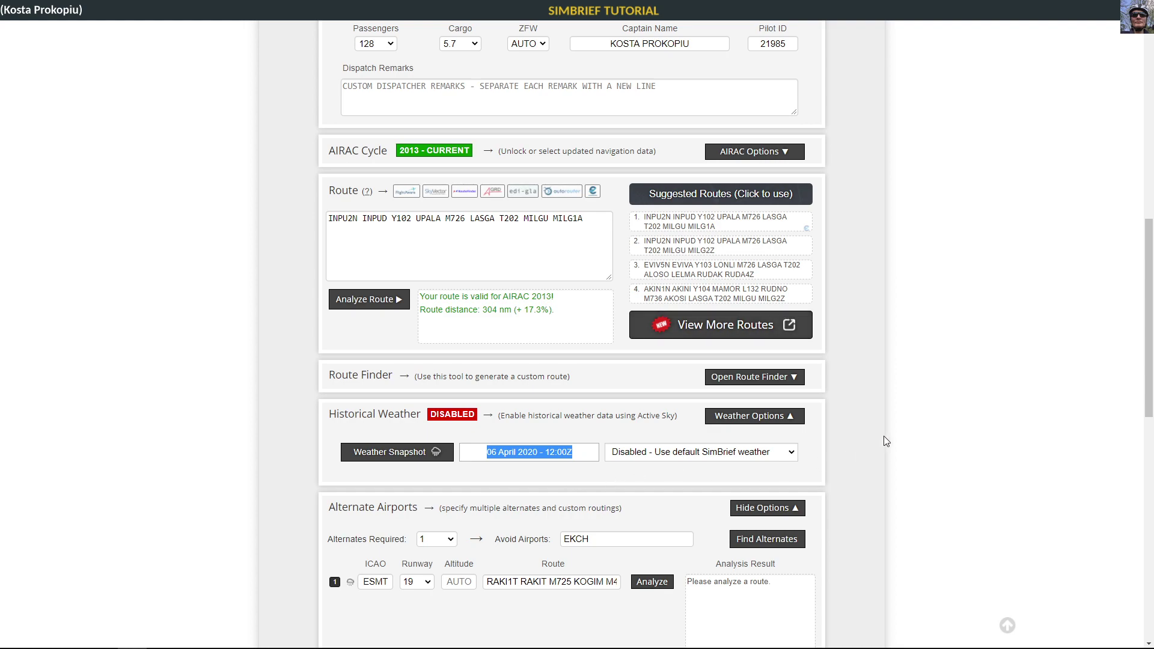
pyautogui.scroll(6, 885, 438)
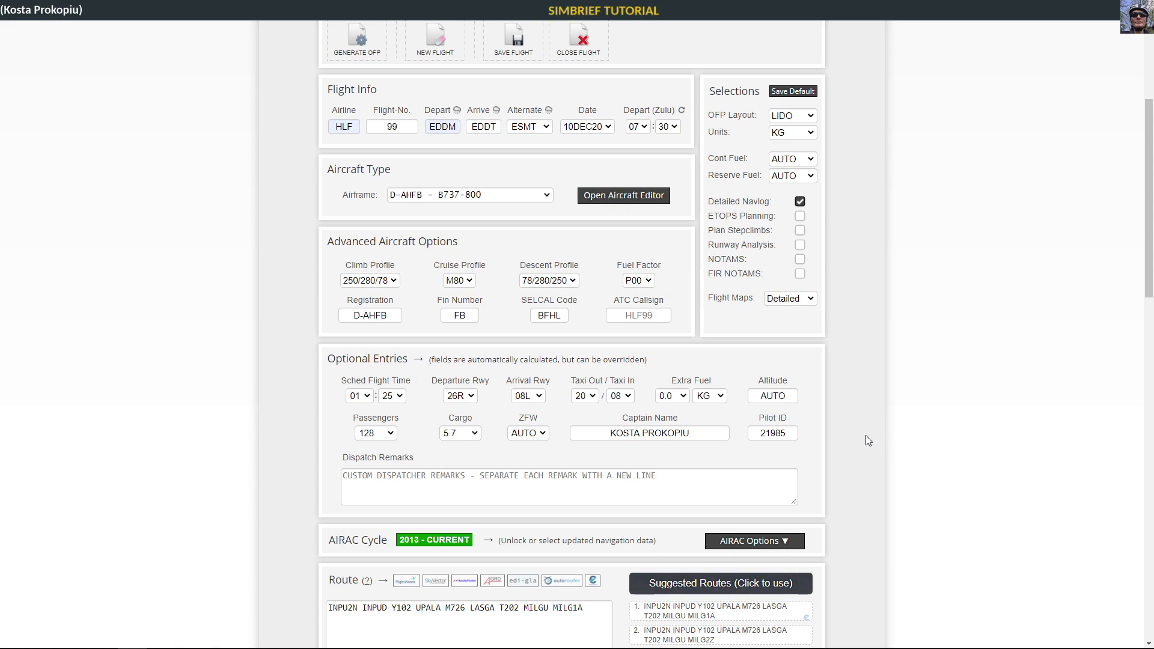
pyautogui.scroll(-5, 885, 437)
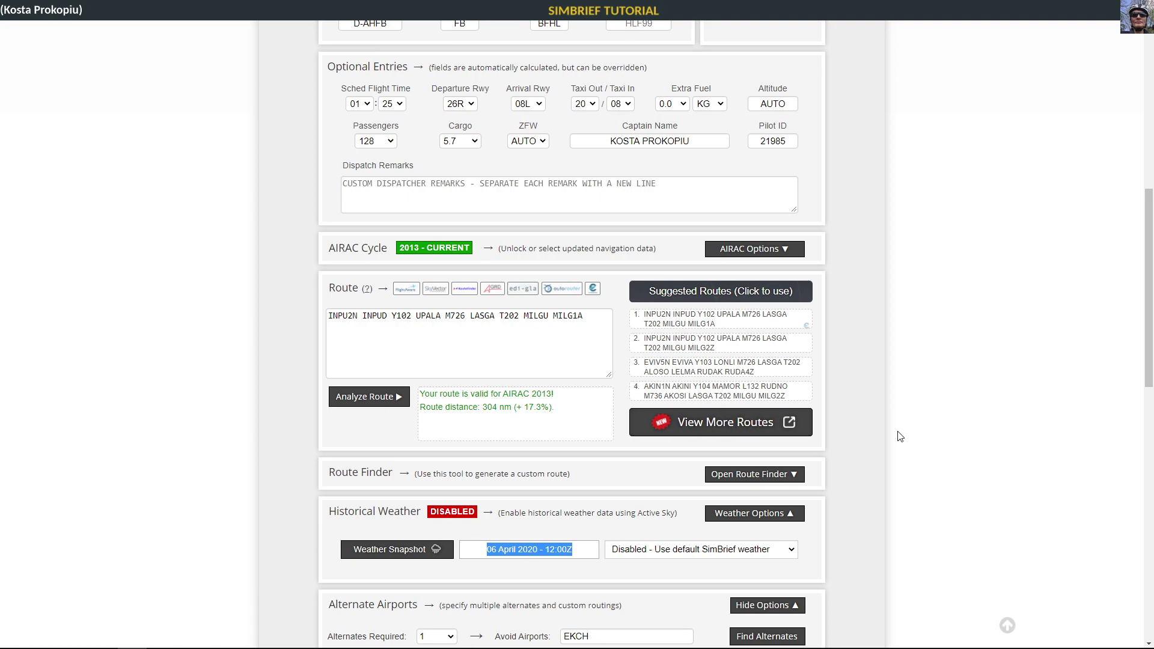
pyautogui.click(768, 516)
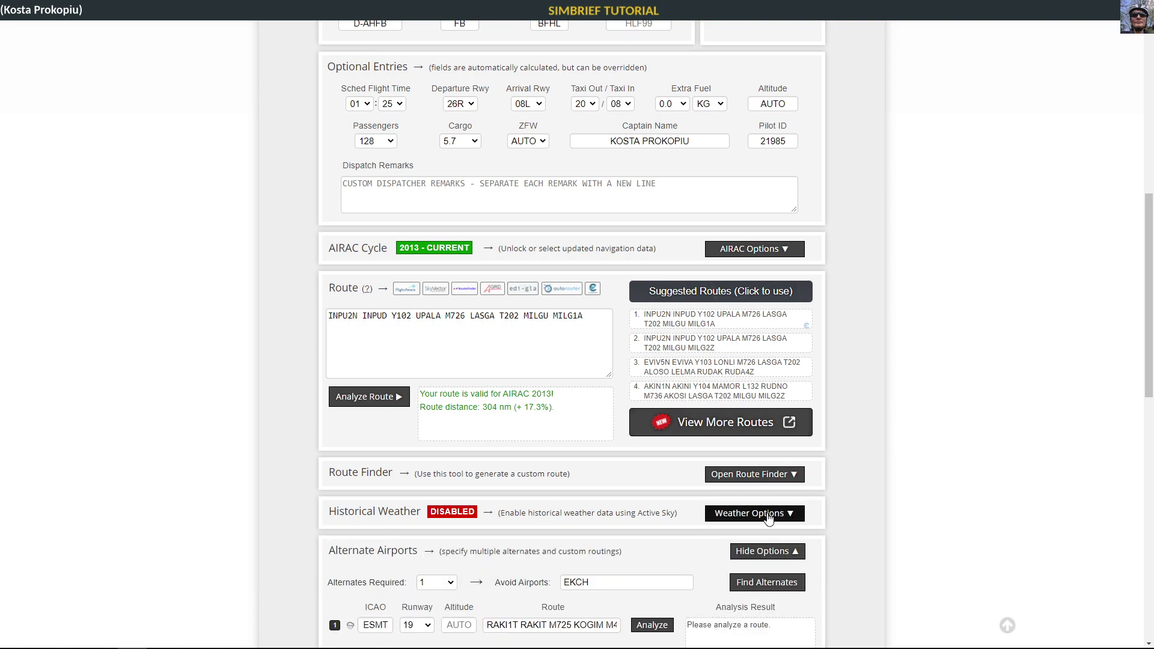
pyautogui.click(793, 478)
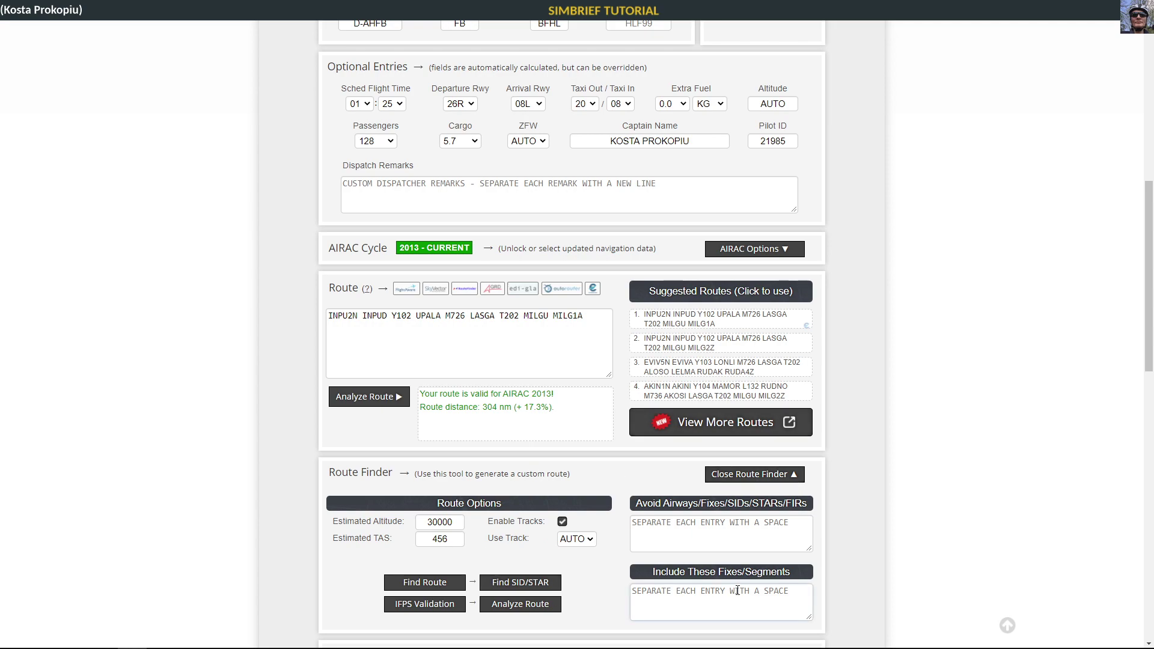
pyautogui.click(762, 477)
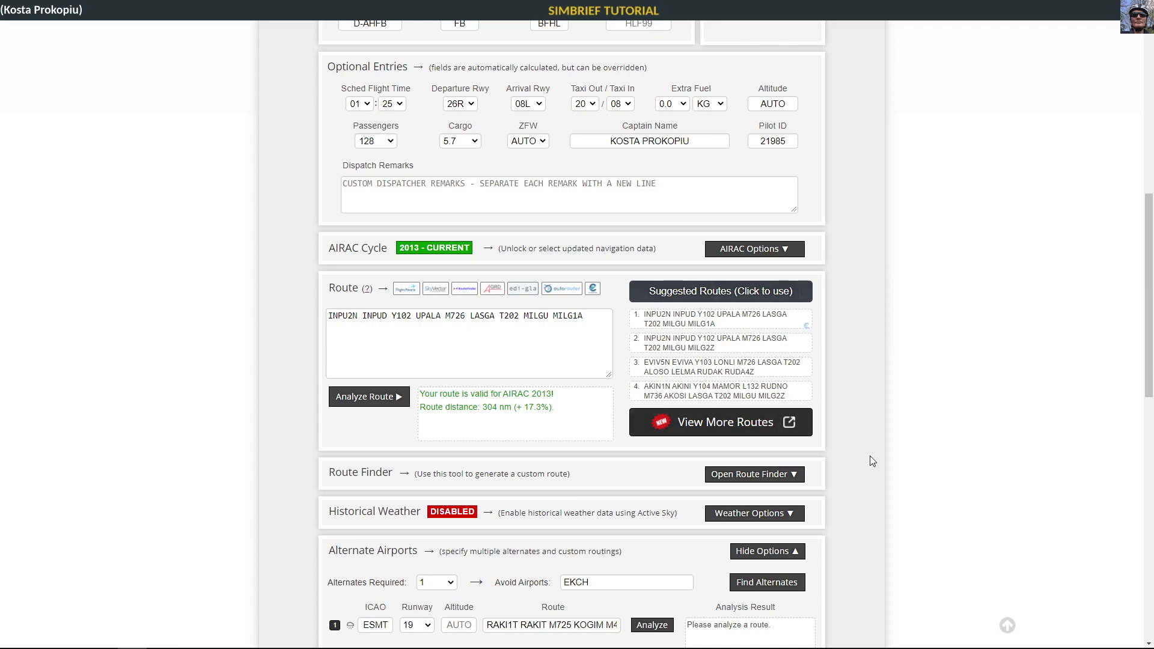
# Step: Generate the operational flight plan for the HLF99 flight from the completed dispatch options
pyautogui.scroll(6, 871, 461)
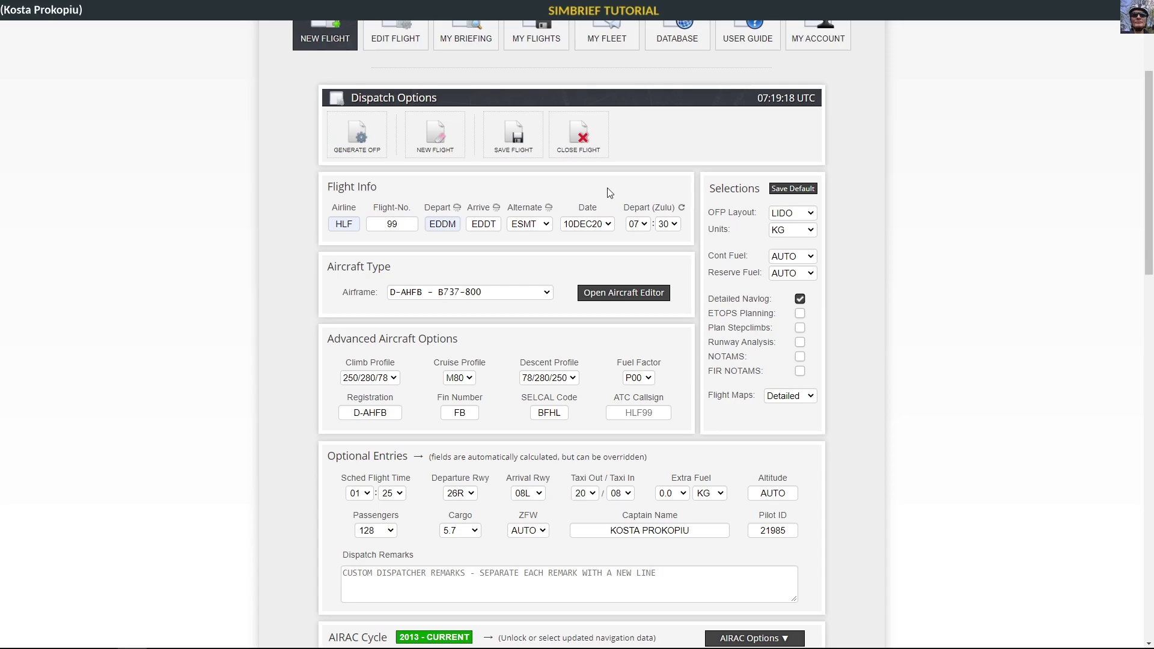
pyautogui.click(357, 134)
pyautogui.click(552, 362)
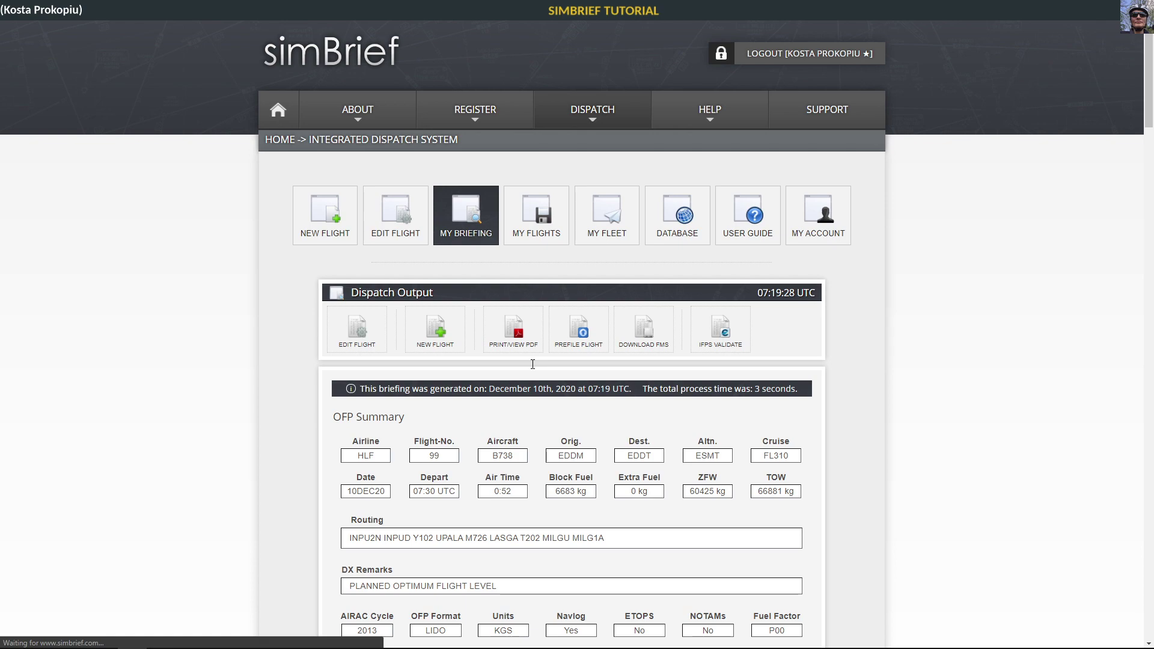
# Step: Overlay the briefing's route map with SIGWX, weather radar, UIR boundaries, and the AUSOTS, PACOTS and NATS tracks
pyautogui.scroll(-3, 509, 419)
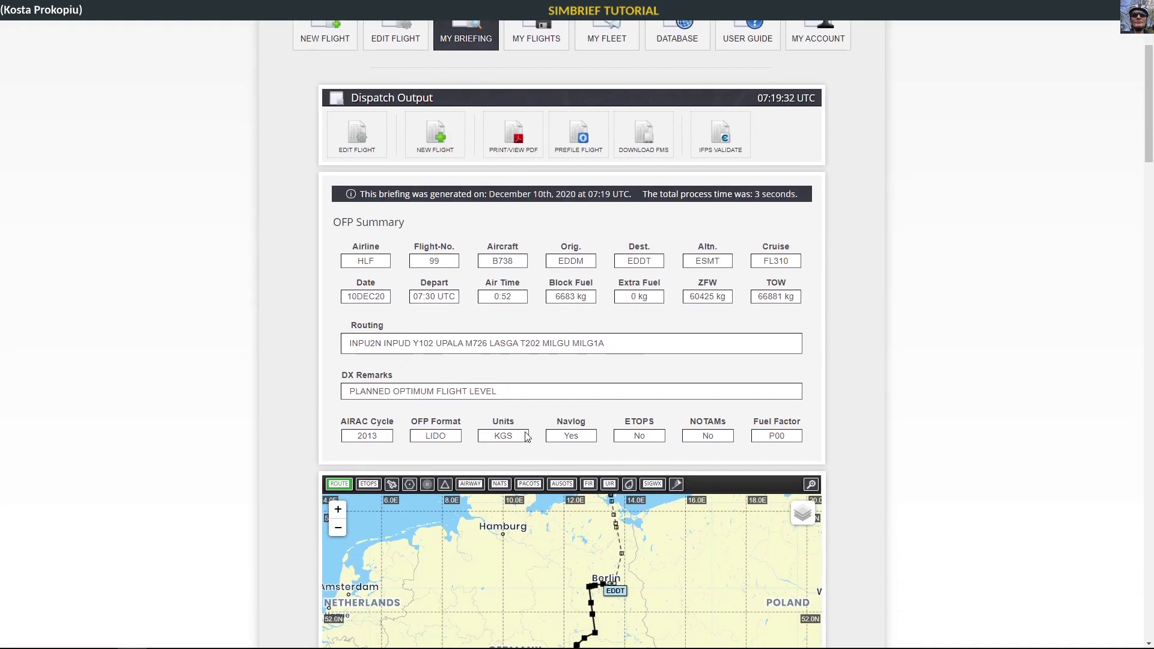
pyautogui.scroll(-6, 601, 341)
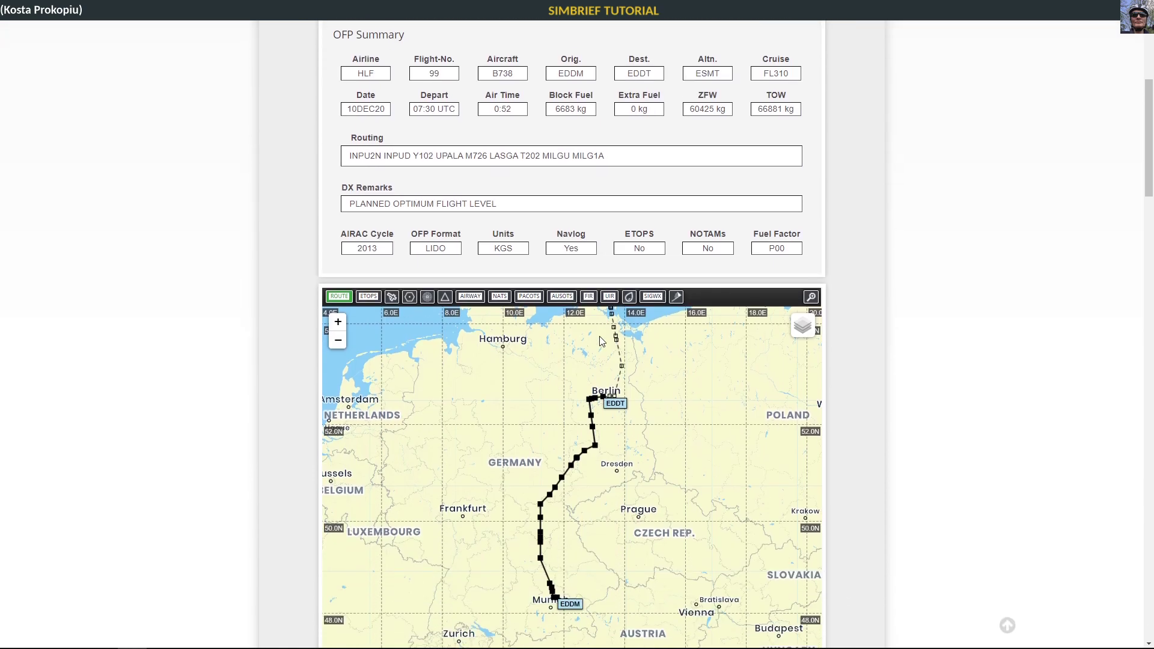
pyautogui.moveTo(545, 271); pyautogui.dragTo(572, 256)
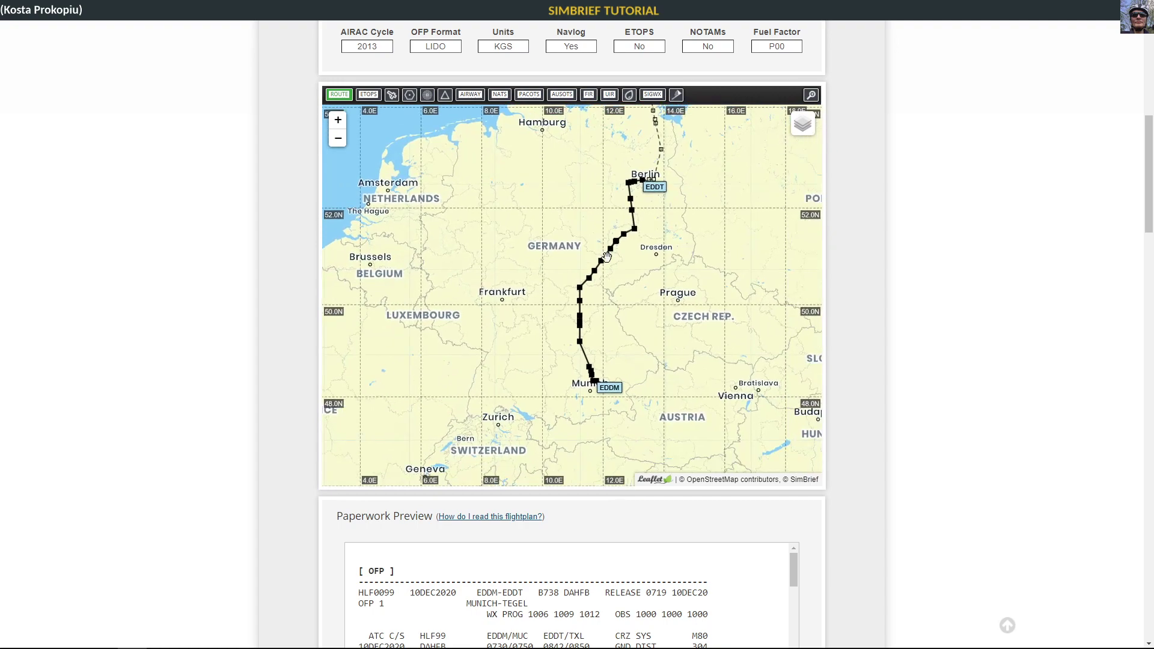
pyautogui.click(653, 94)
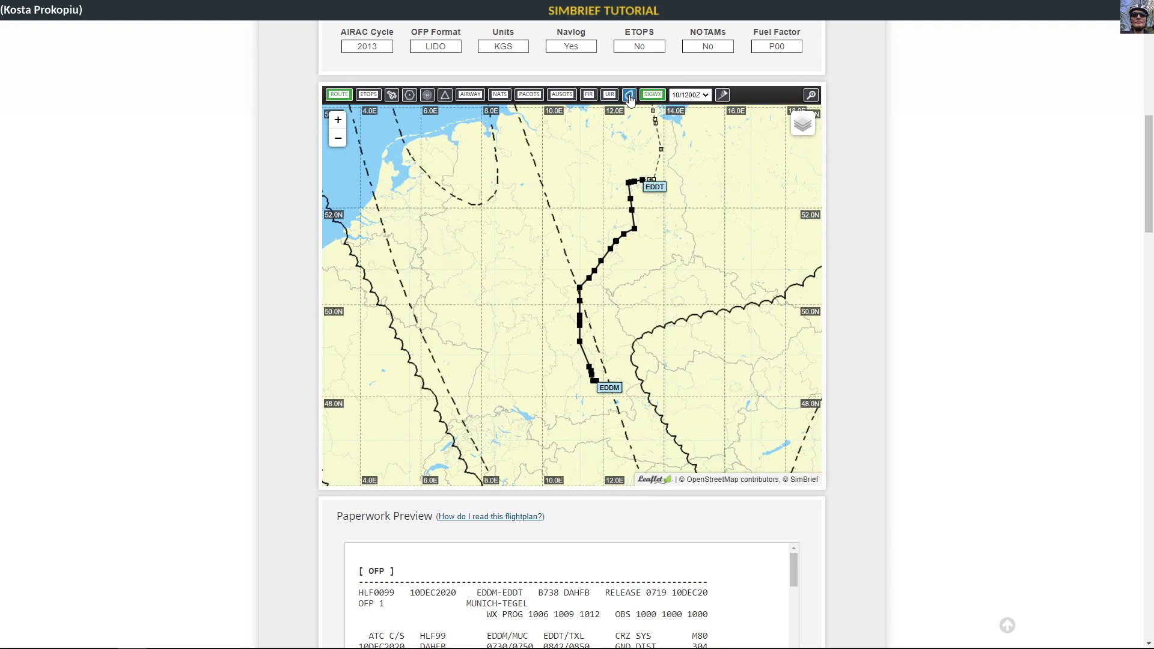
pyautogui.click(628, 96)
pyautogui.click(588, 95)
pyautogui.click(568, 97)
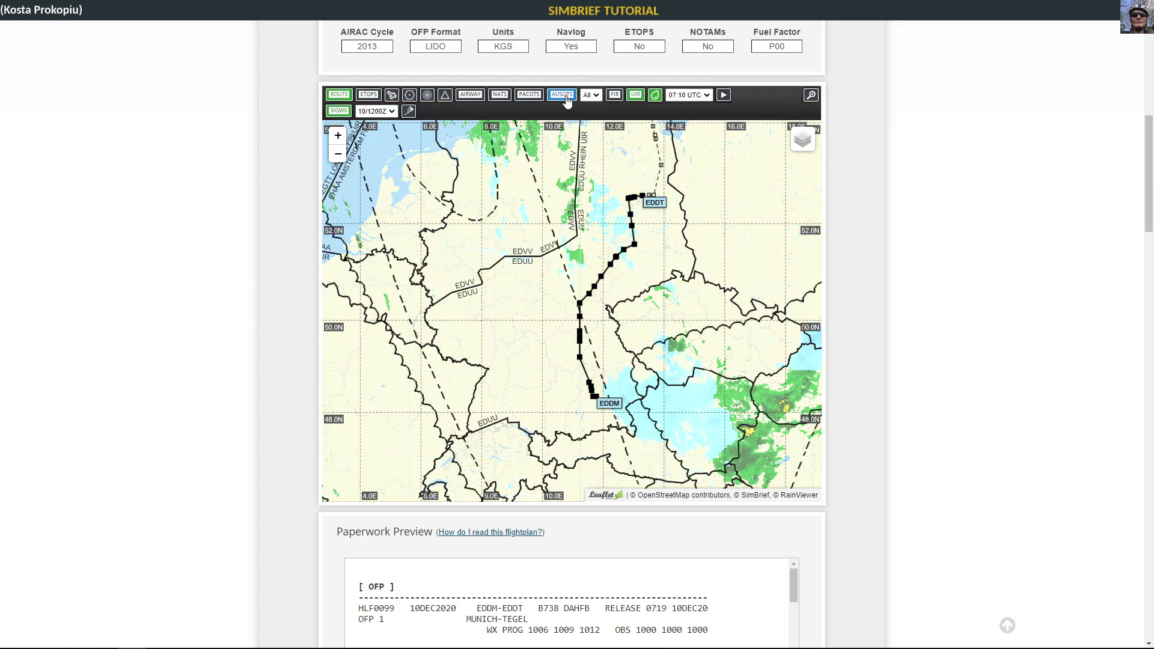
pyautogui.click(531, 96)
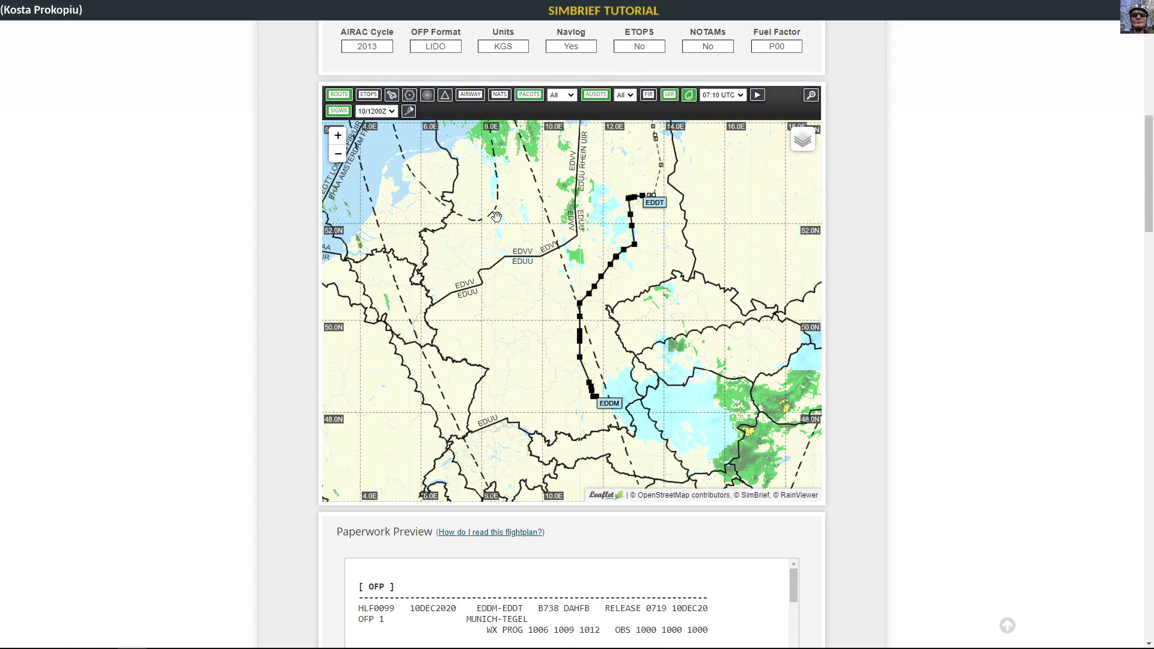
pyautogui.click(499, 99)
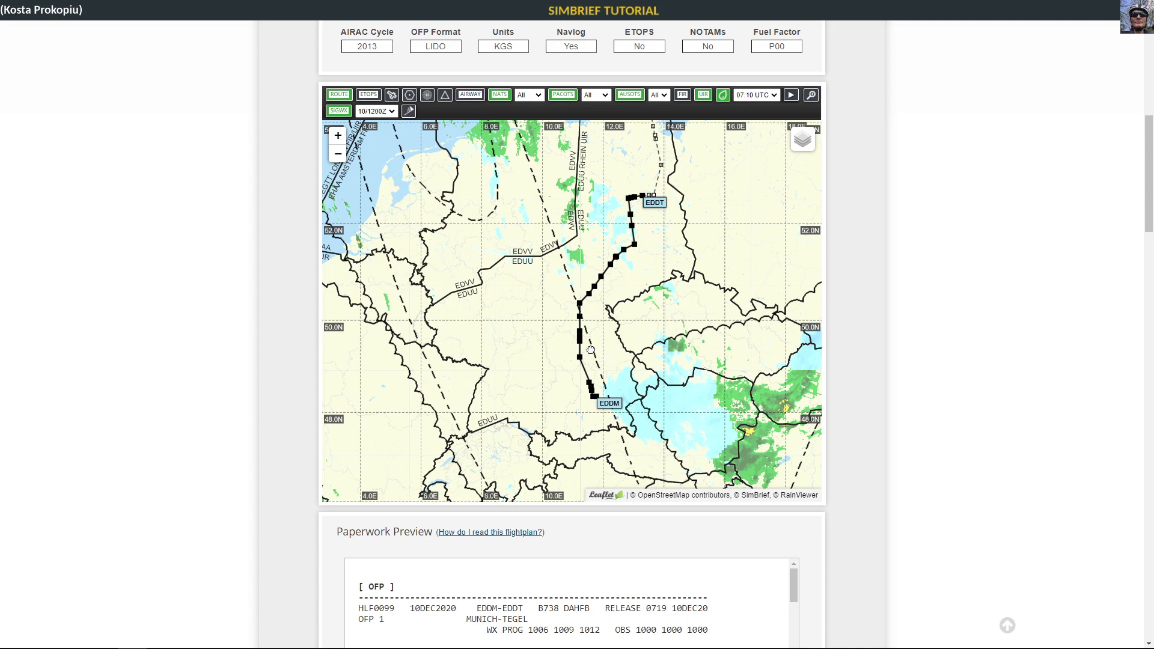
# Step: Inspect the high airways around the route and its alternate leg on the map, and hide the airway overlay
pyautogui.moveTo(590, 350); pyautogui.dragTo(640, 433)
pyautogui.moveTo(558, 225); pyautogui.dragTo(559, 281)
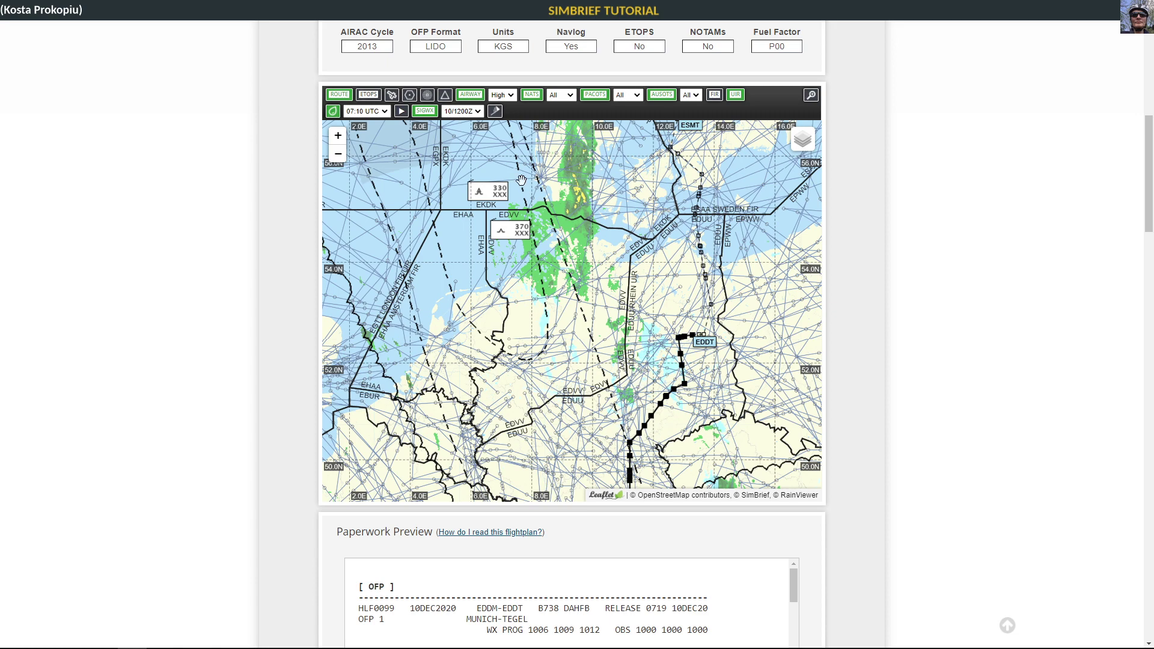
pyautogui.click(471, 95)
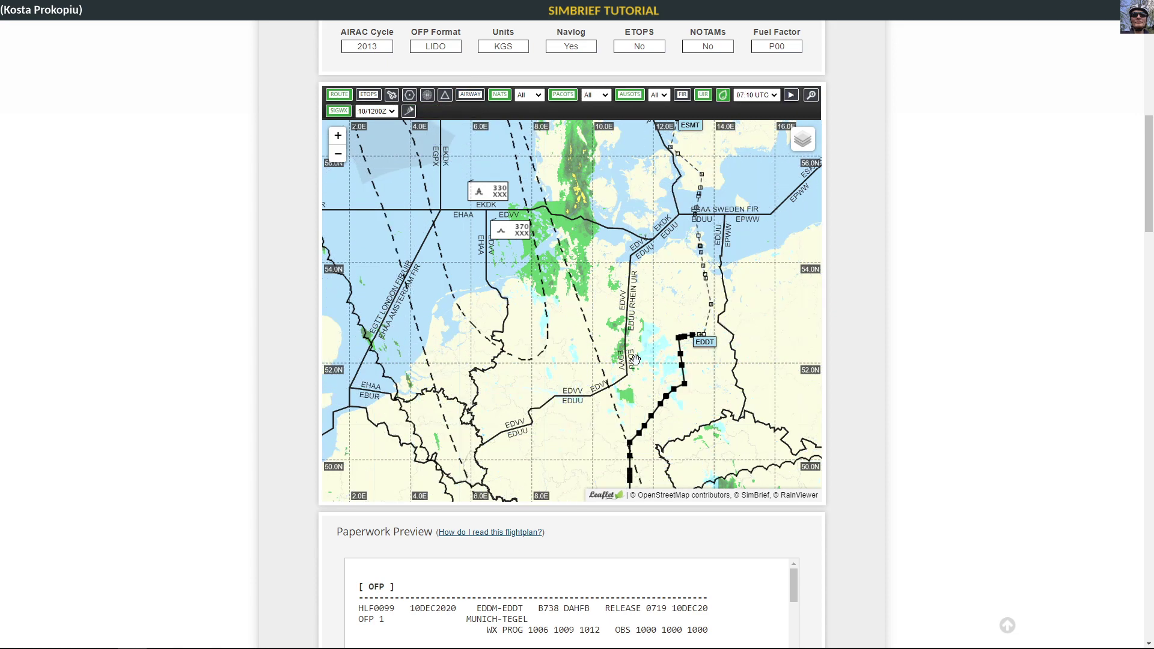
pyautogui.moveTo(687, 430); pyautogui.dragTo(577, 289)
pyautogui.moveTo(673, 443); pyautogui.dragTo(662, 386)
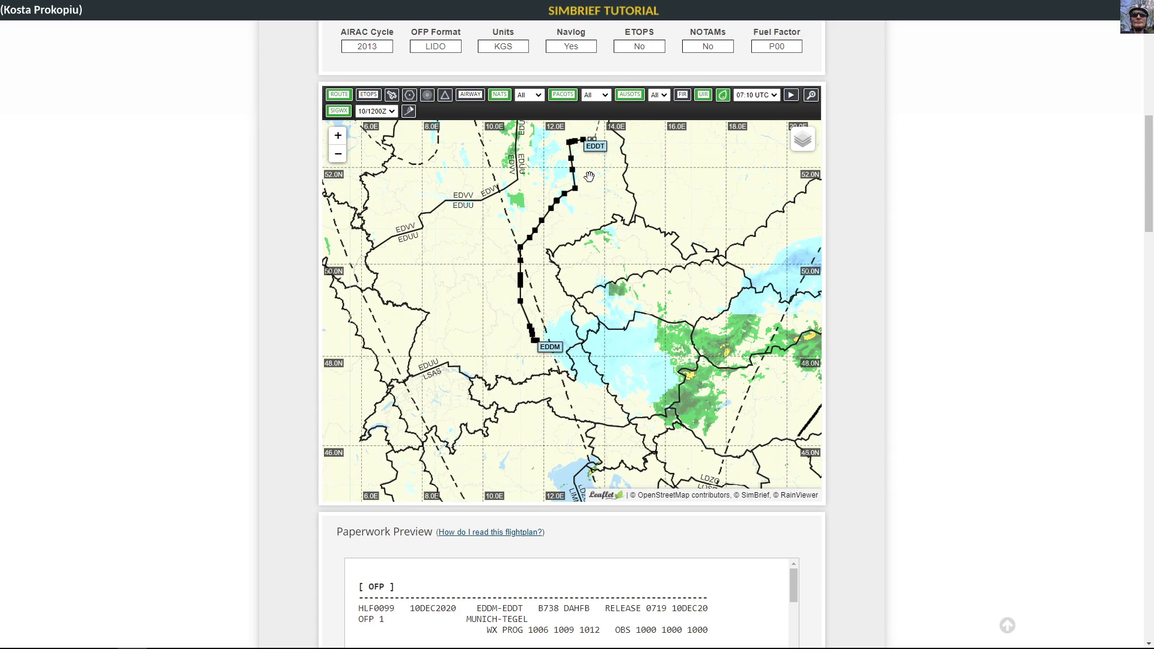
# Step: Play the weather radar animation over the route map and pause it
pyautogui.moveTo(562, 195)
pyautogui.click(792, 96)
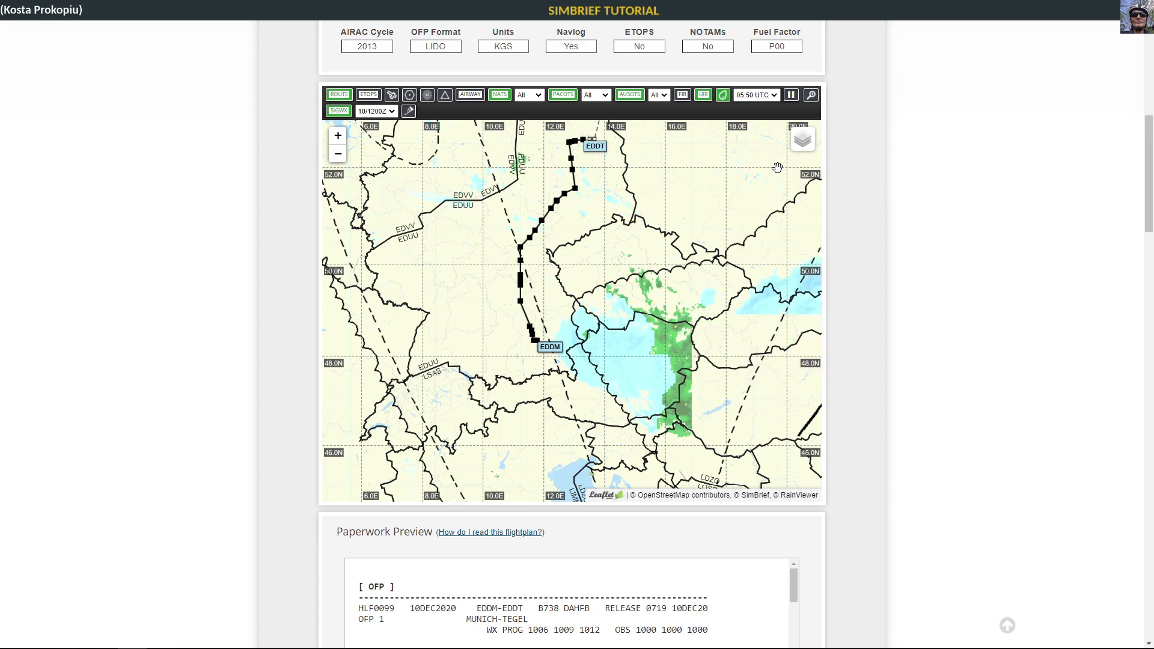
pyautogui.click(793, 96)
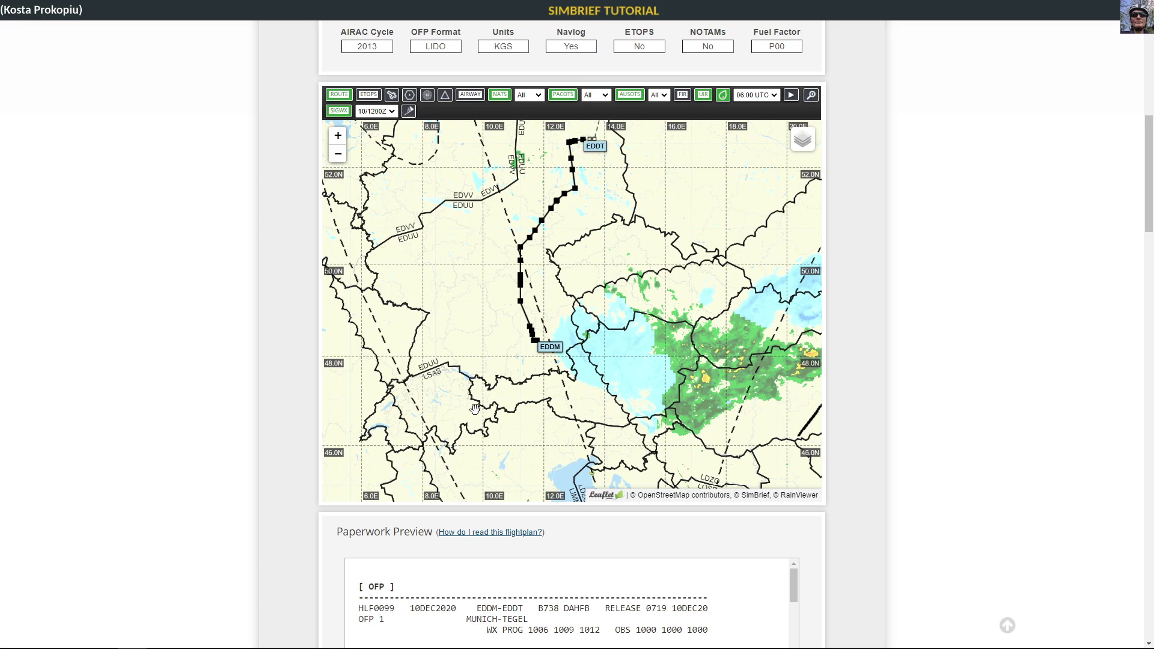
pyautogui.moveTo(445, 335); pyautogui.dragTo(557, 366)
# Step: Read through the OFP paperwork preview, including the planned fuel, navigation log, wind information, company NOTAMs, and route and SigWx charts
pyautogui.scroll(-6, 878, 435)
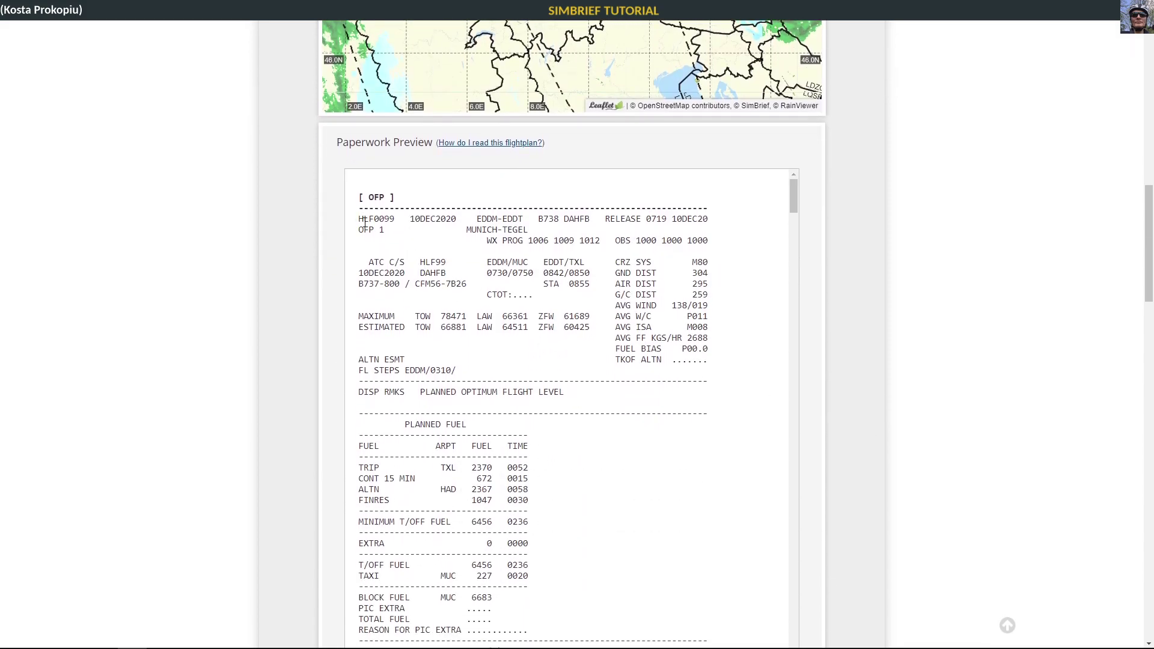
pyautogui.moveTo(365, 222); pyautogui.dragTo(558, 497)
pyautogui.click(608, 501)
pyautogui.scroll(7, 481, 385)
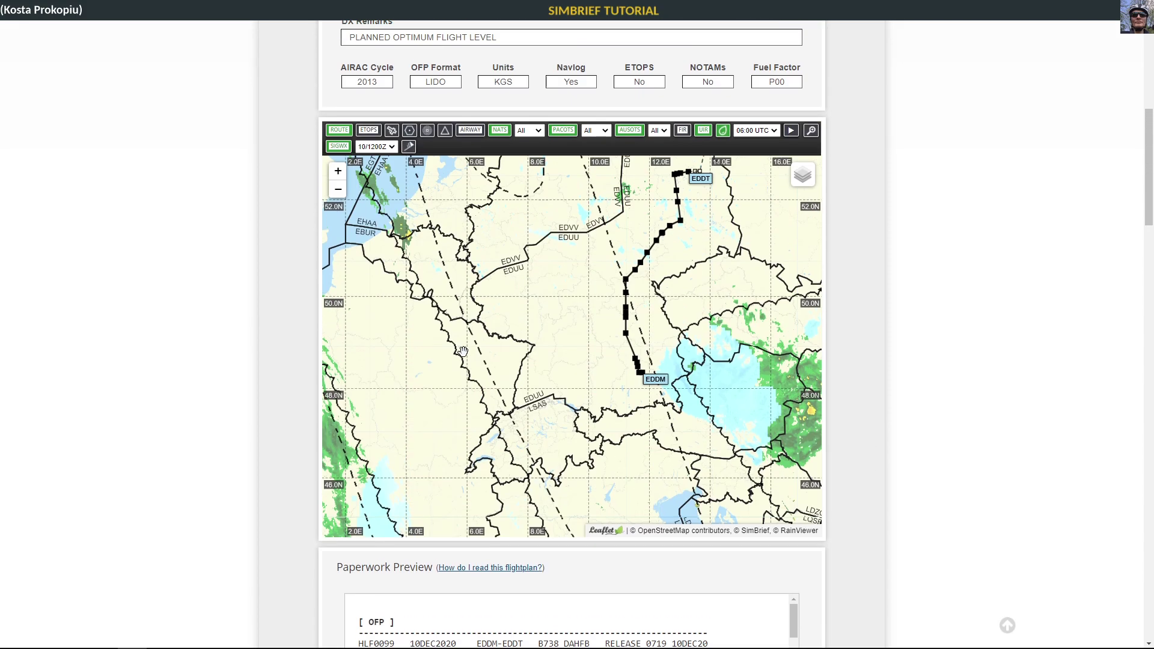
pyautogui.scroll(-3, 250, 433)
pyautogui.scroll(-5, 299, 396)
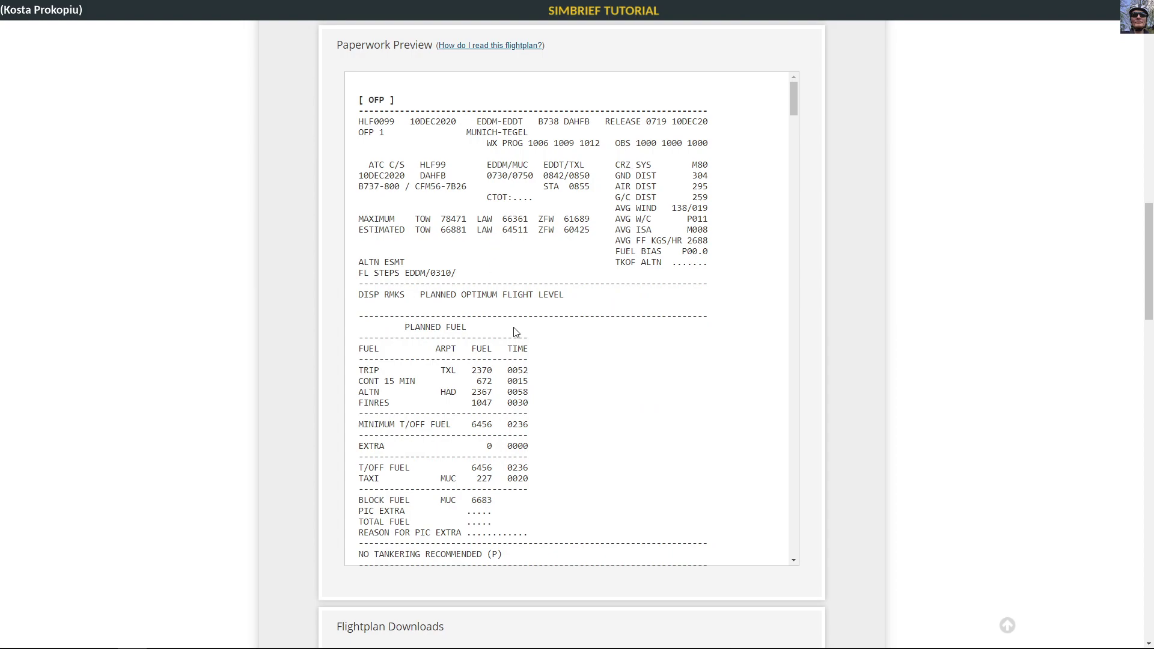
pyautogui.scroll(-20, 516, 331)
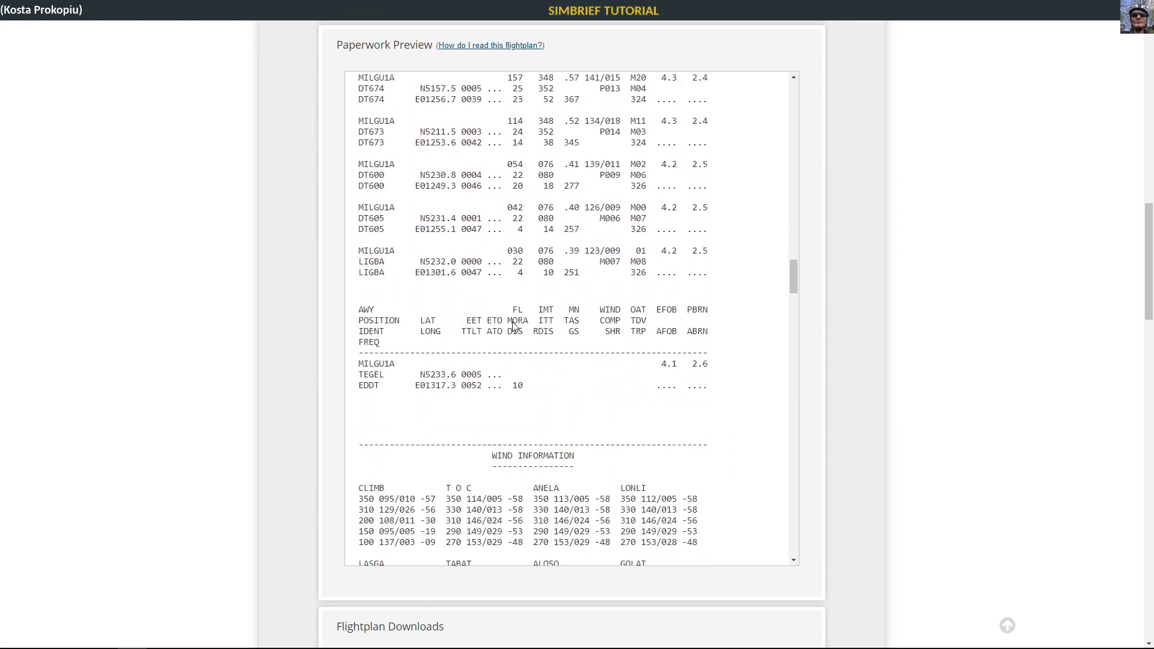
pyautogui.scroll(-15, 515, 325)
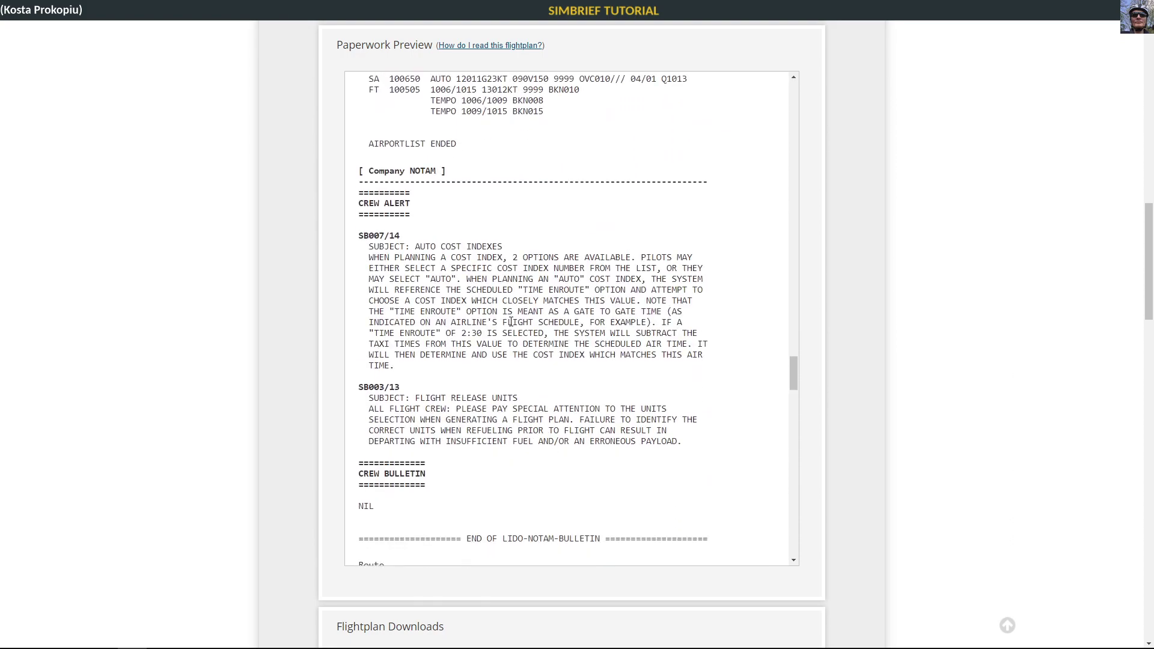
pyautogui.scroll(-10, 510, 323)
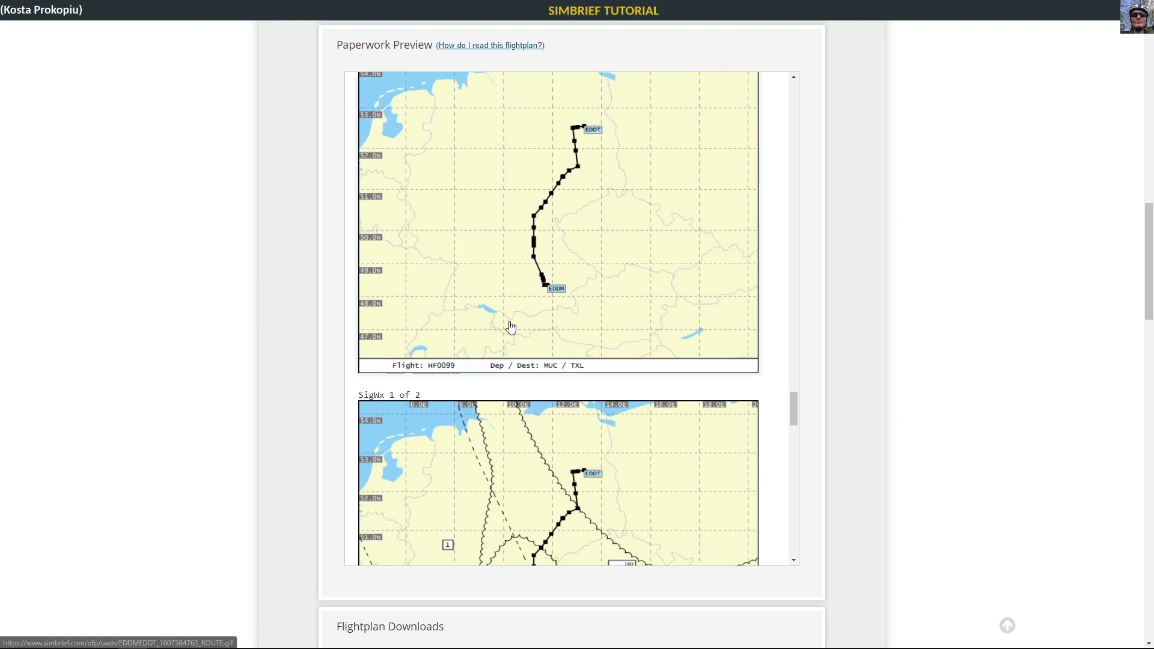
pyautogui.scroll(15, 510, 327)
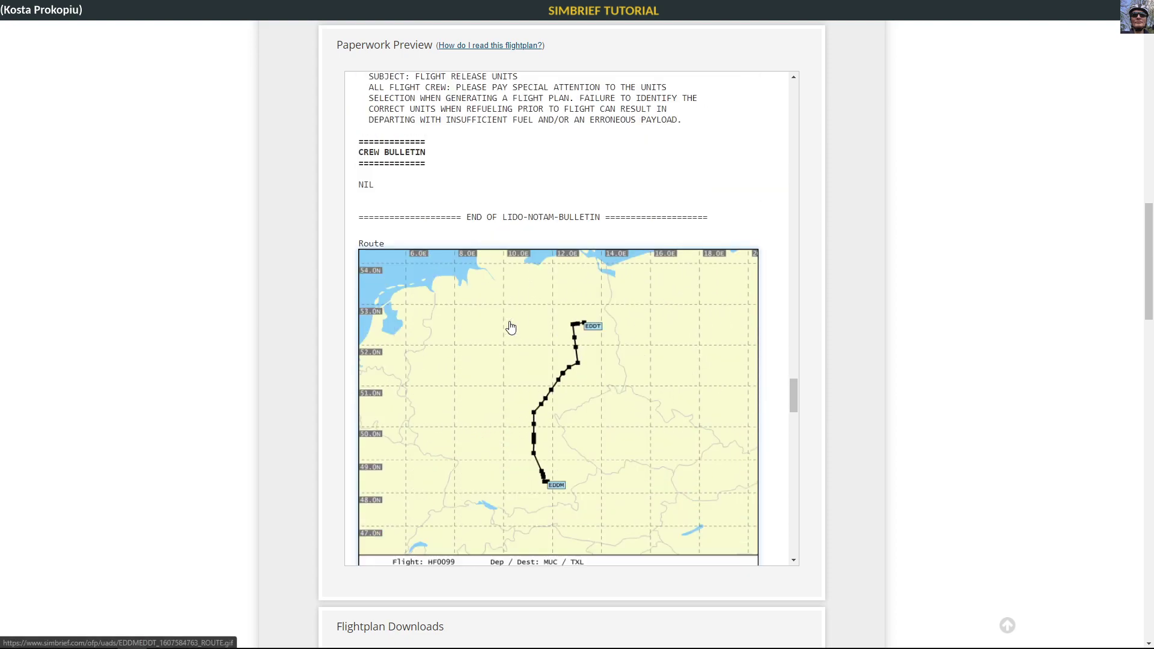
pyautogui.scroll(15, 511, 327)
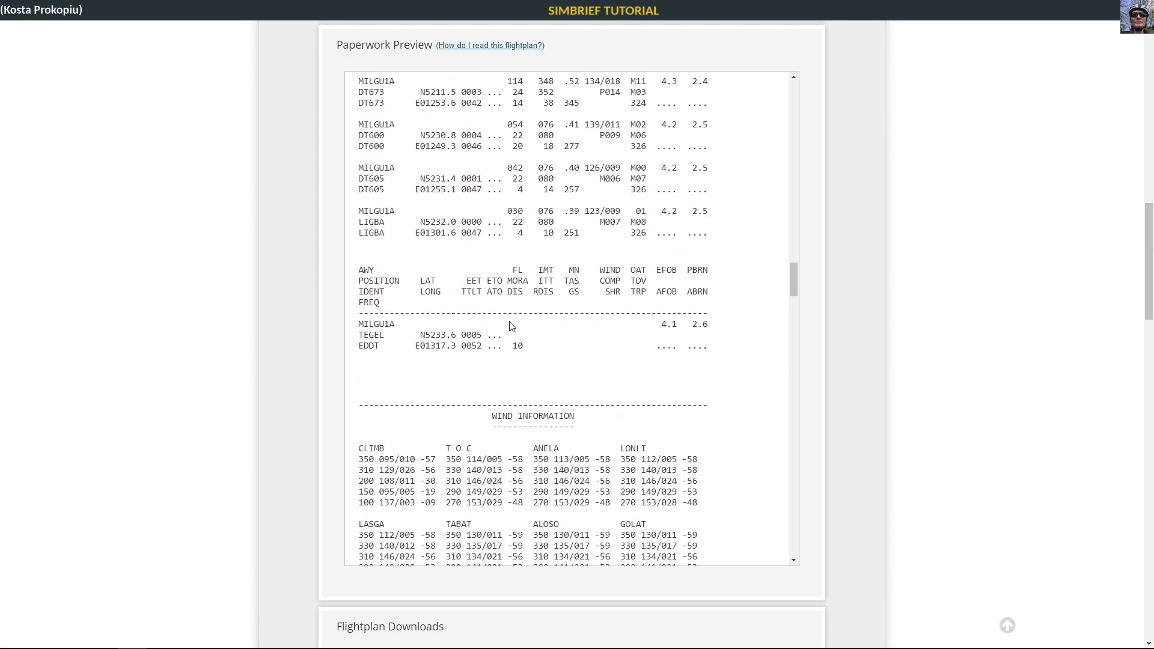
# Step: Look over the times, weights and planned fuel in the OFP, and show the briefing's options for prefiling the flight on a network
pyautogui.scroll(10, 510, 322)
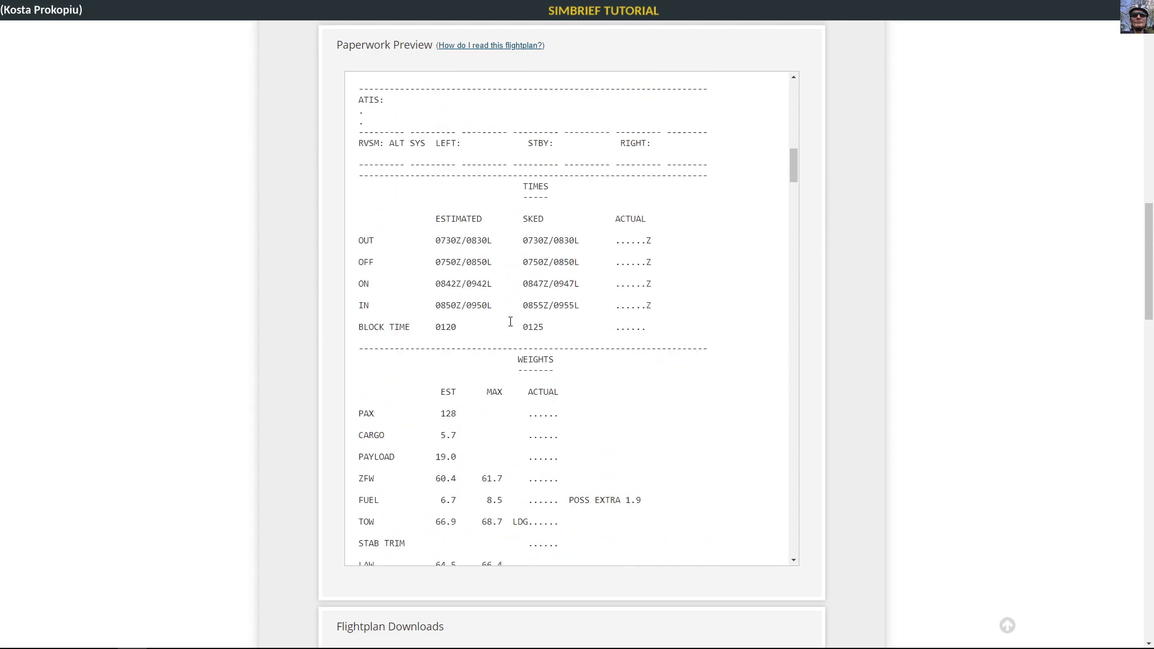
pyautogui.scroll(15, 511, 322)
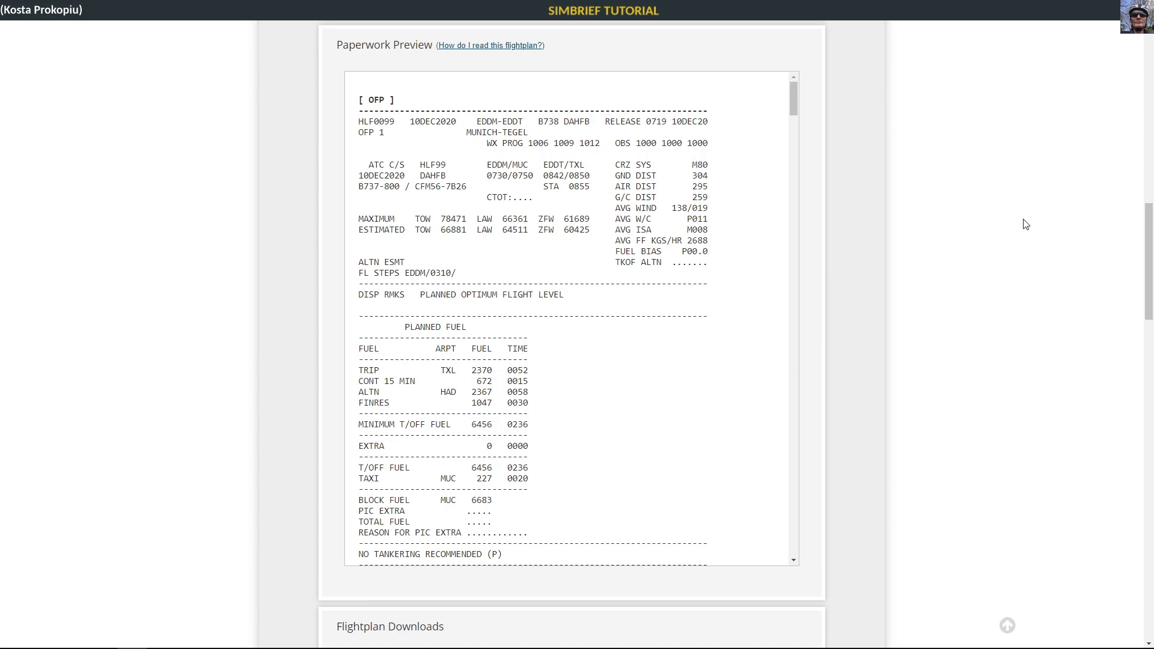
pyautogui.scroll(15, 1026, 224)
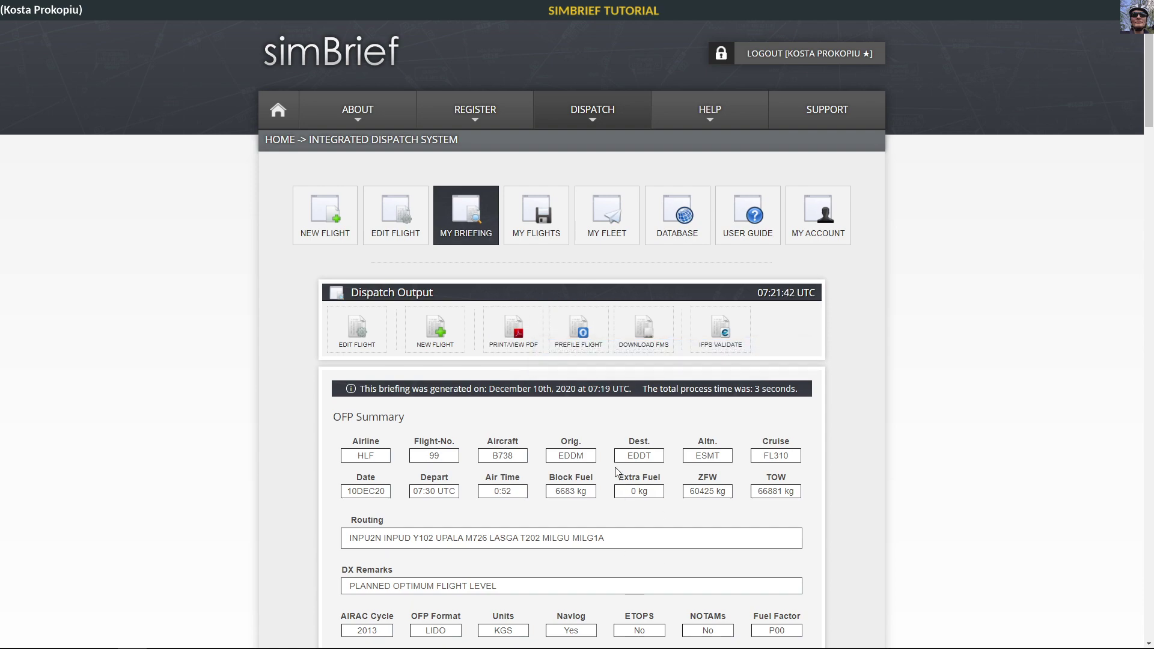
pyautogui.click(601, 340)
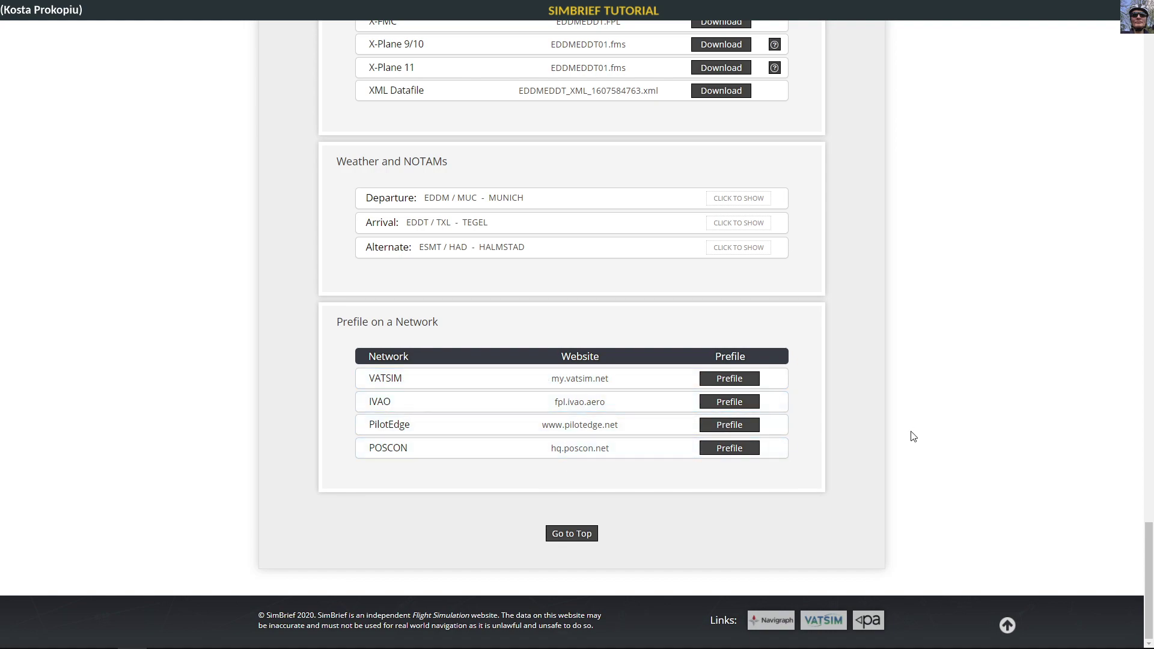
# Step: Look through the flight plan download formats offered for the various simulators, add-on aircraft and online networks
pyautogui.scroll(10, 914, 437)
pyautogui.scroll(15, 914, 437)
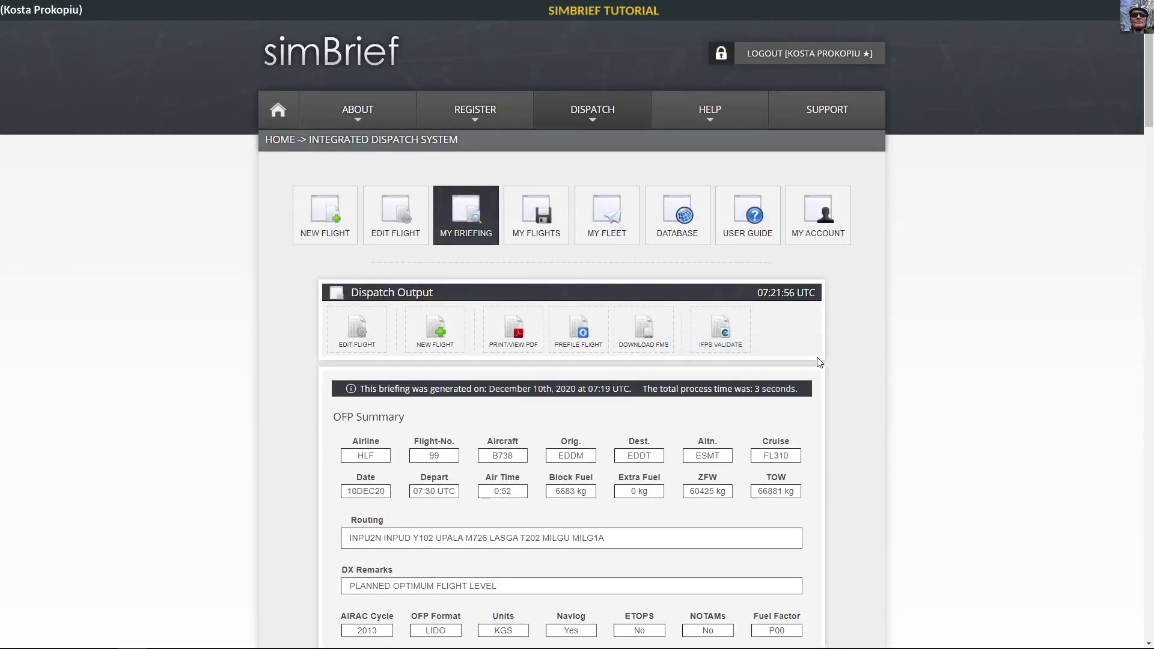
pyautogui.scroll(-9, 857, 362)
pyautogui.scroll(-20, 855, 363)
pyautogui.scroll(8, 528, 312)
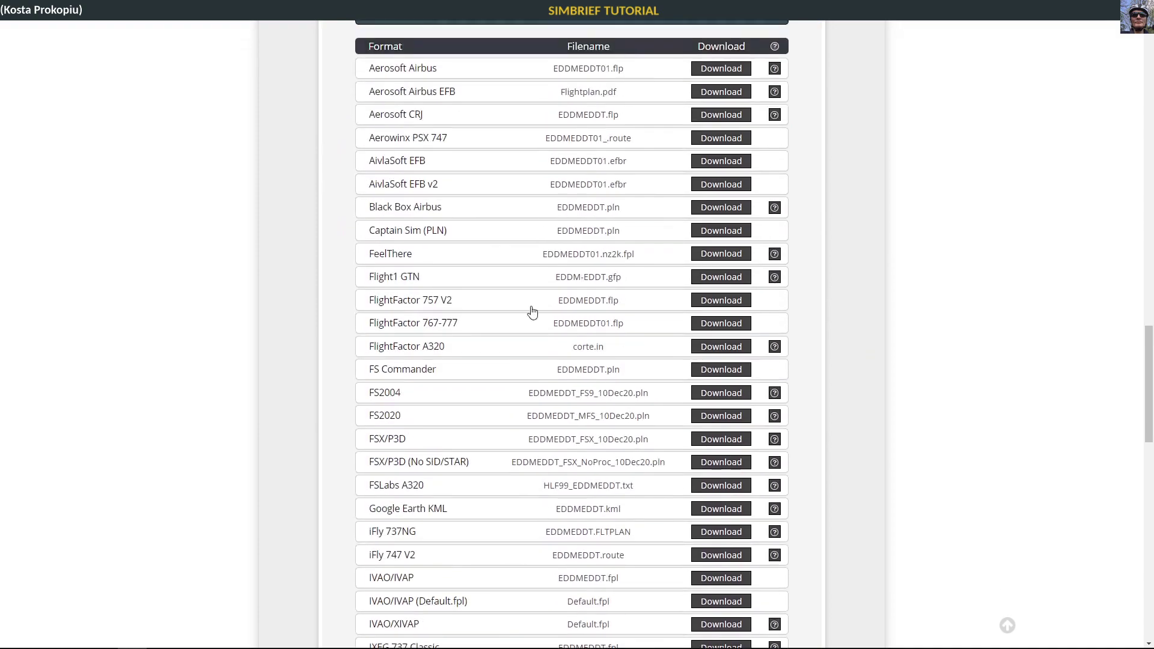
pyautogui.scroll(-15, 390, 144)
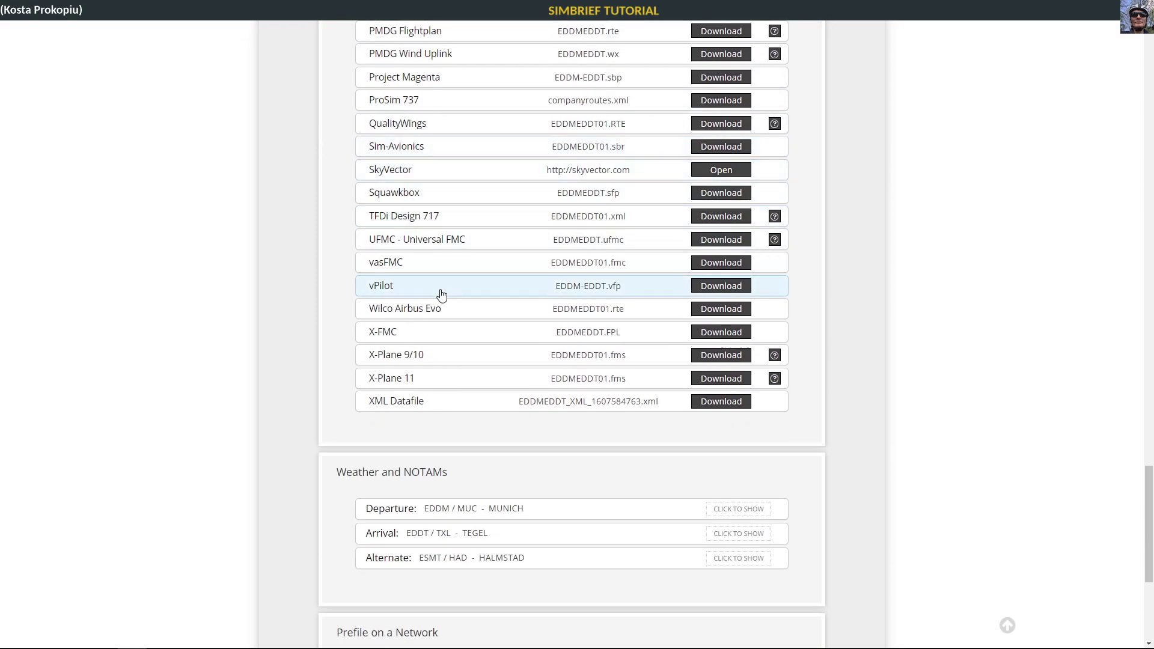
pyautogui.scroll(6, 439, 295)
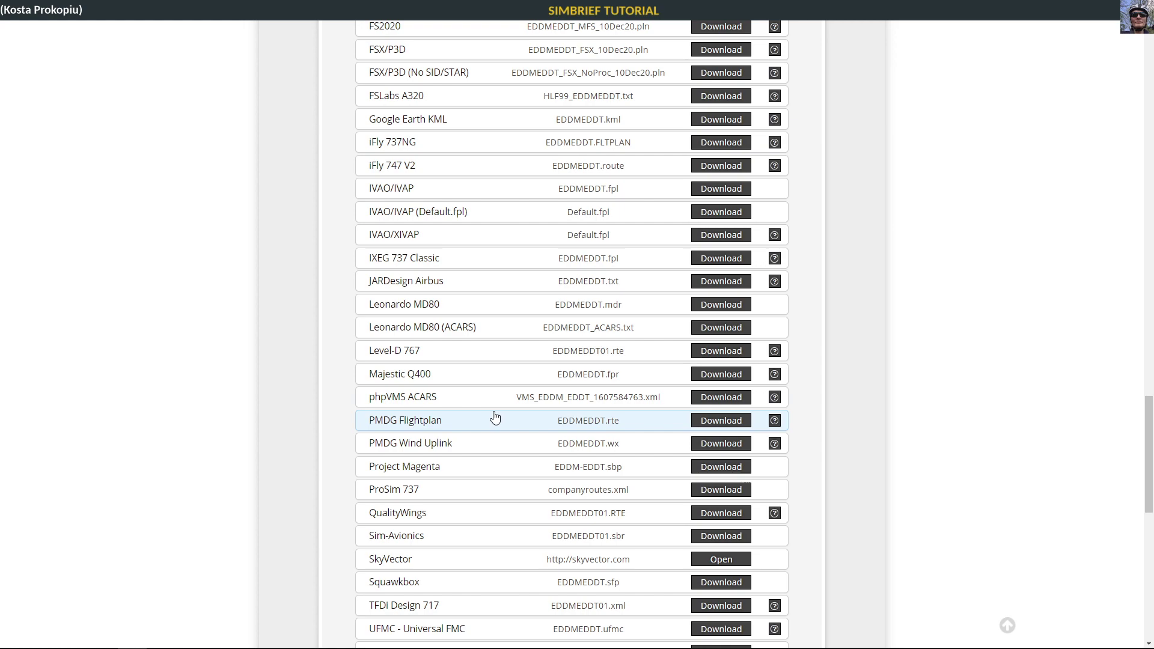
pyautogui.scroll(6, 495, 417)
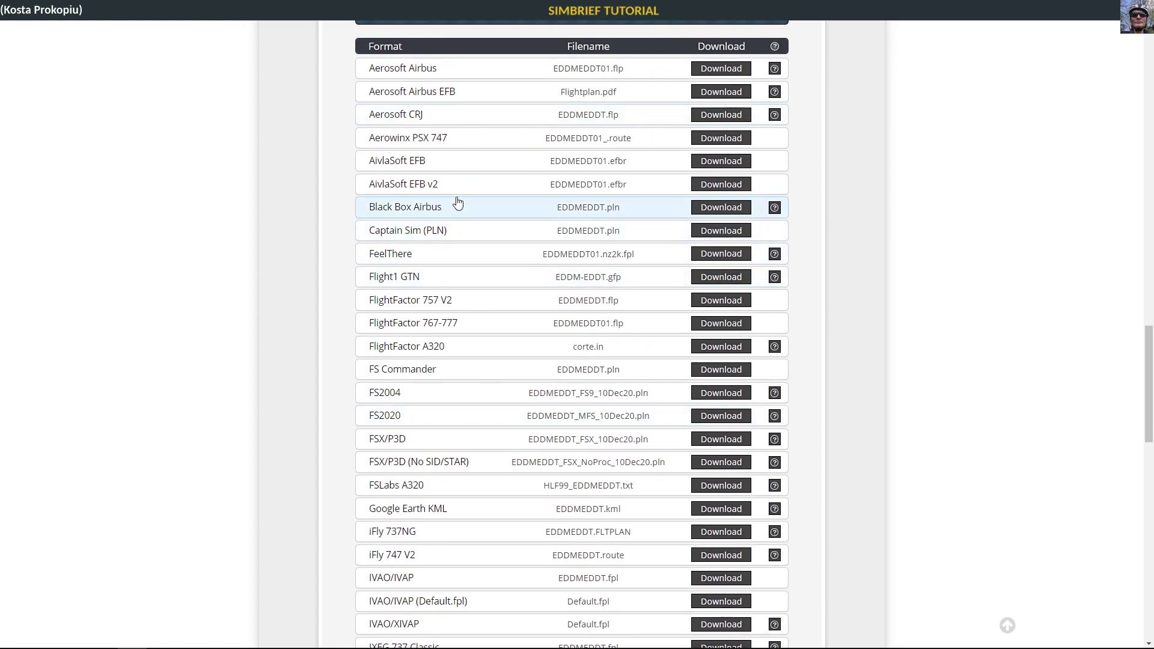
pyautogui.scroll(-12, 458, 204)
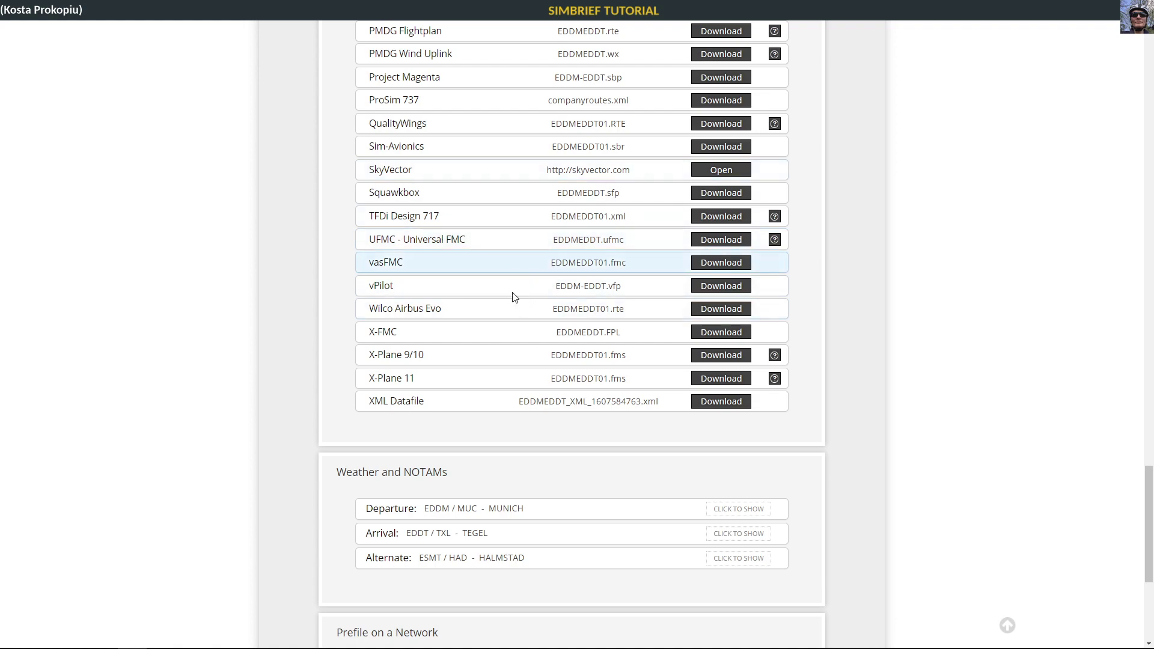
# Step: Open the EDDM–EDDT route in SkyVector, view the plotted track on the World Hi chart, and close the SkyVector page
pyautogui.click(715, 171)
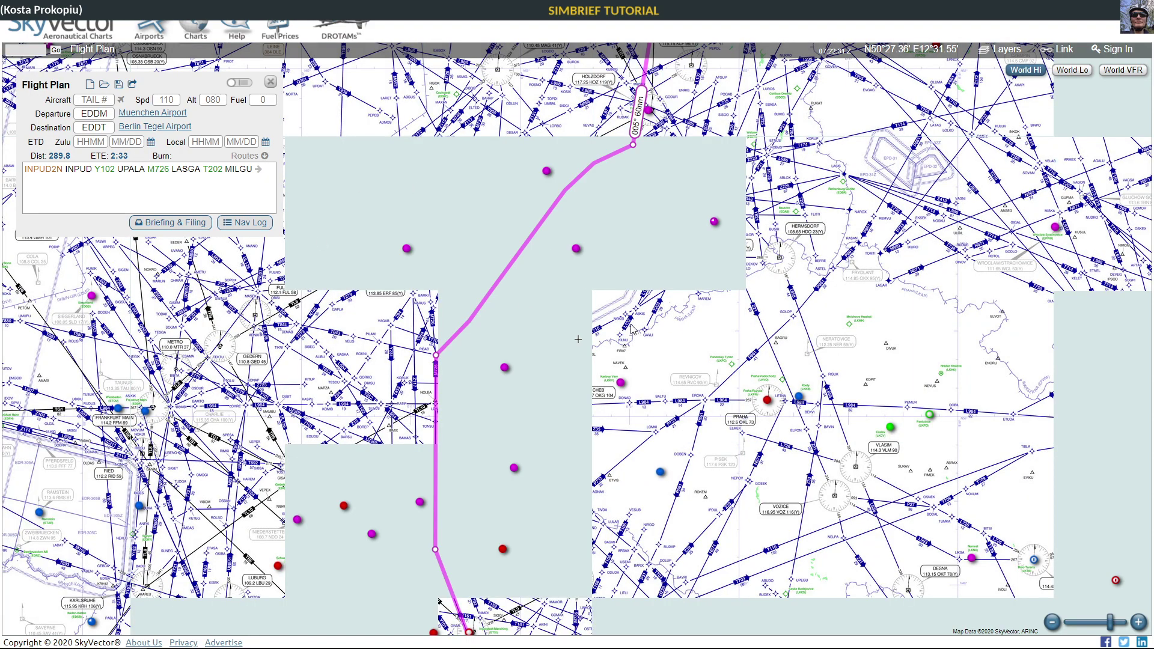
pyautogui.doubleClick(543, 312)
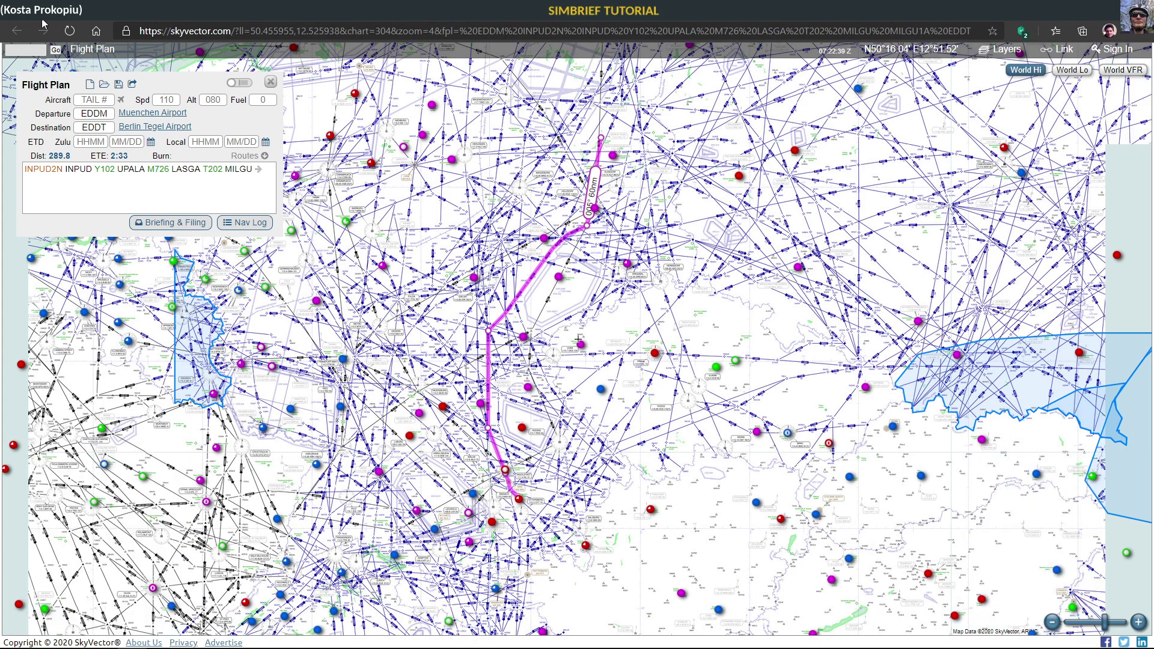
pyautogui.hotkey('ctrl', 'w')
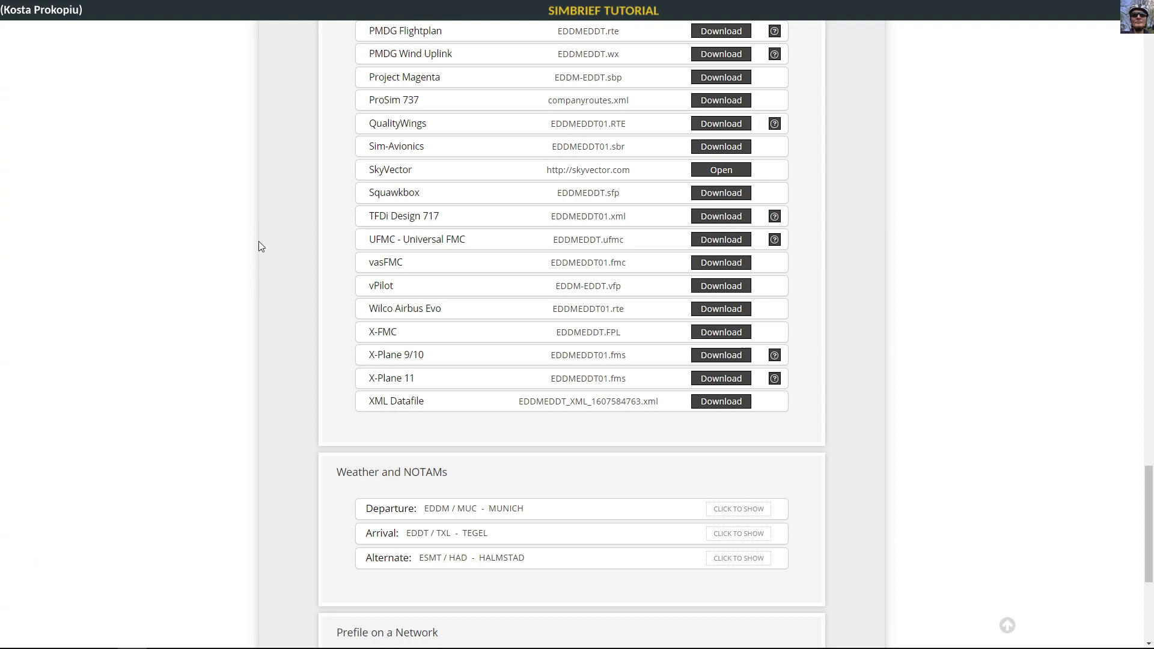
# Step: Open the IFPS validation for the flight, examine the manual validation notice and highlight its FPL text, and close the window
pyautogui.scroll(10, 942, 393)
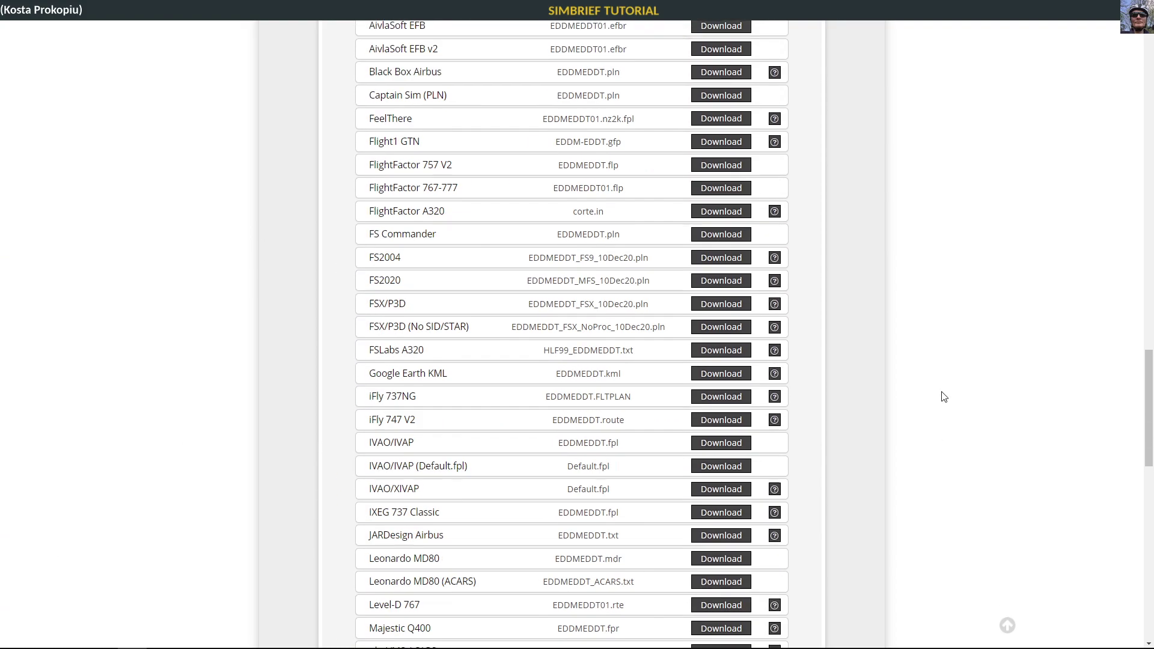
pyautogui.scroll(20, 944, 396)
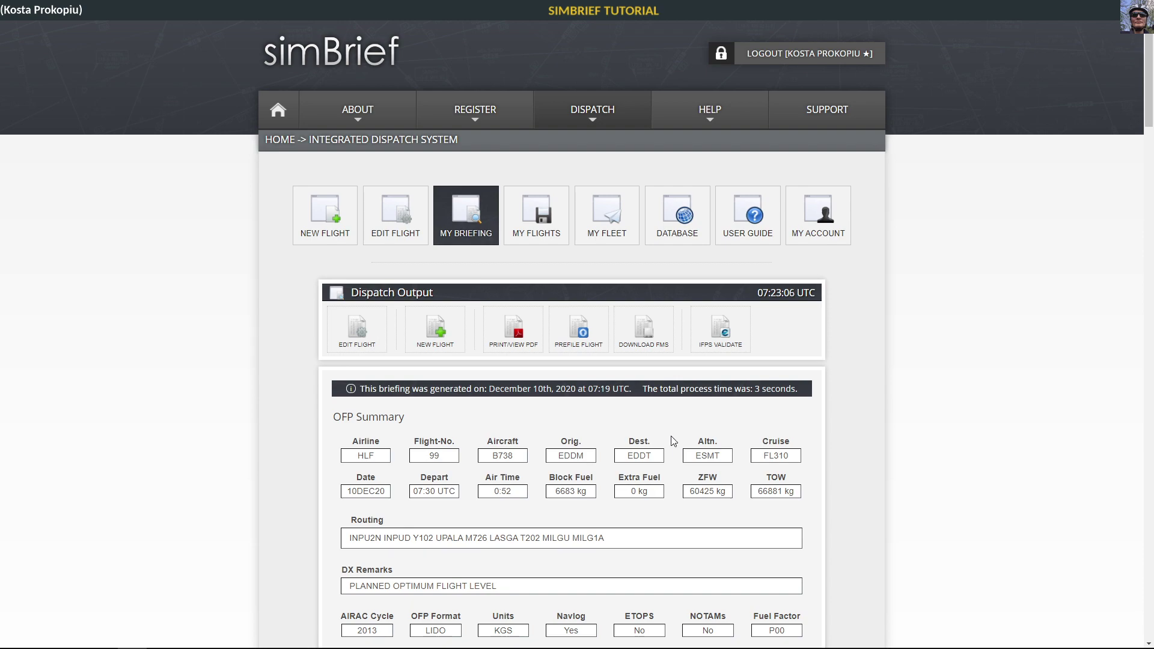
pyautogui.scroll(-6, 682, 430)
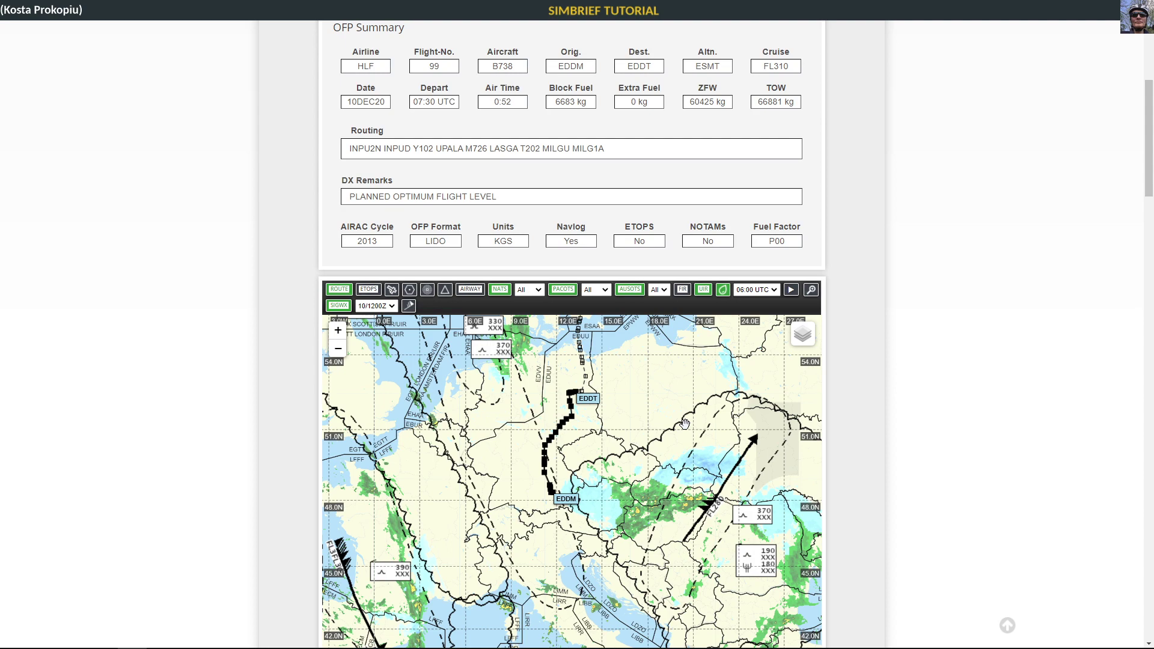
pyautogui.scroll(6, 965, 497)
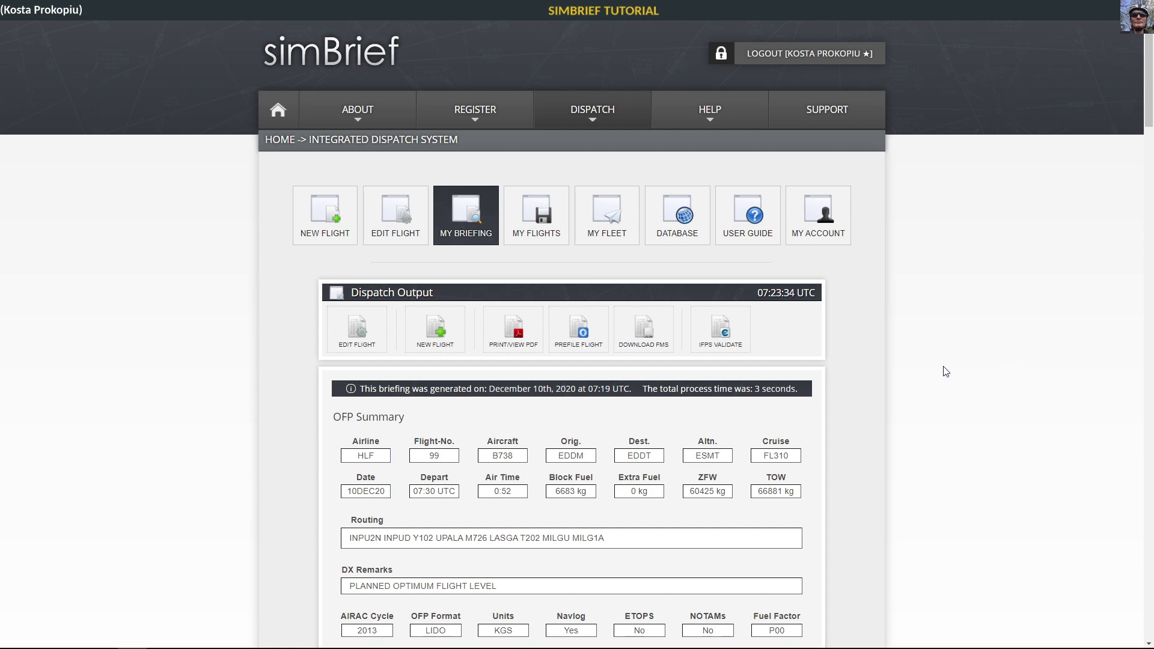
pyautogui.click(721, 329)
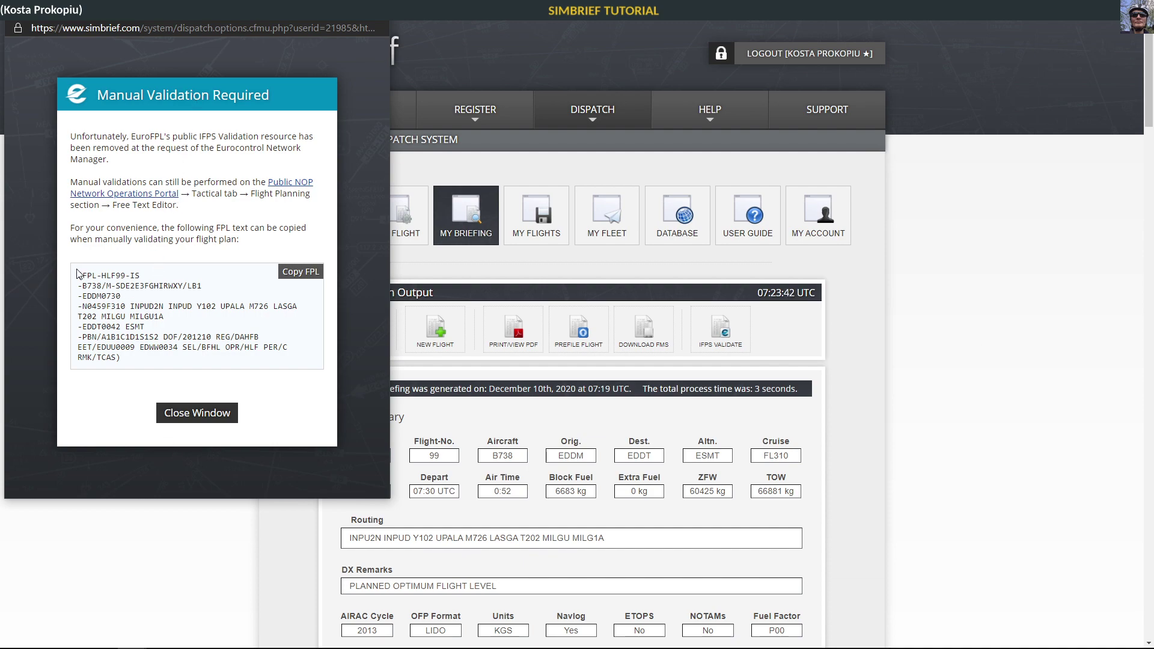
pyautogui.moveTo(80, 275); pyautogui.dragTo(124, 339)
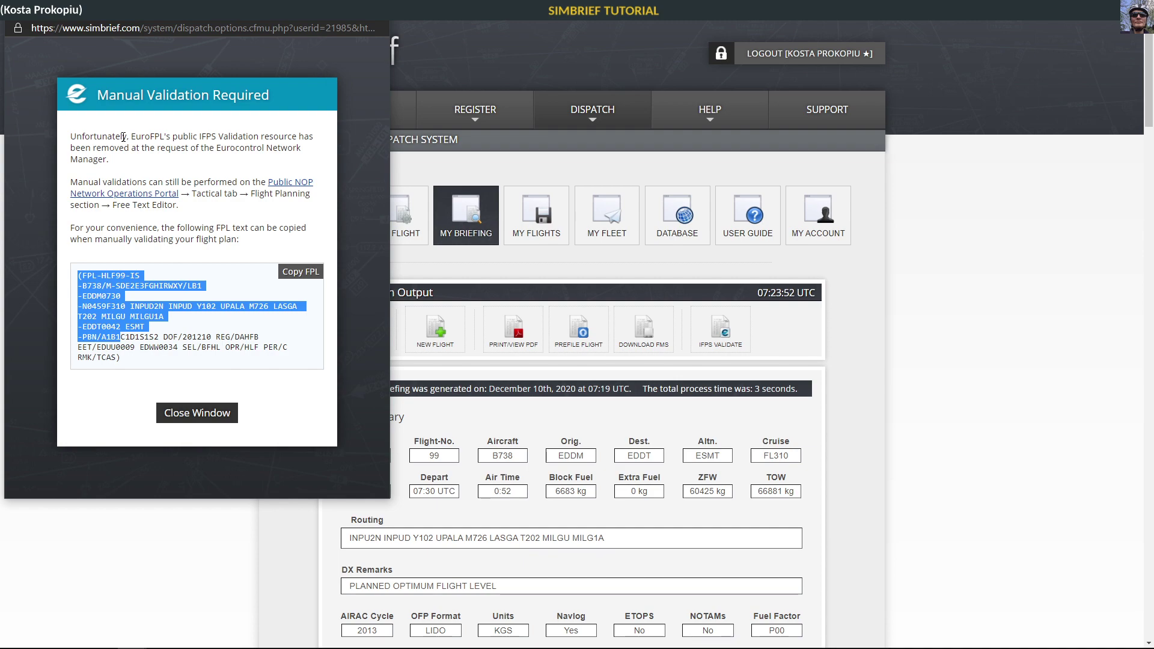
pyautogui.doubleClick(209, 133)
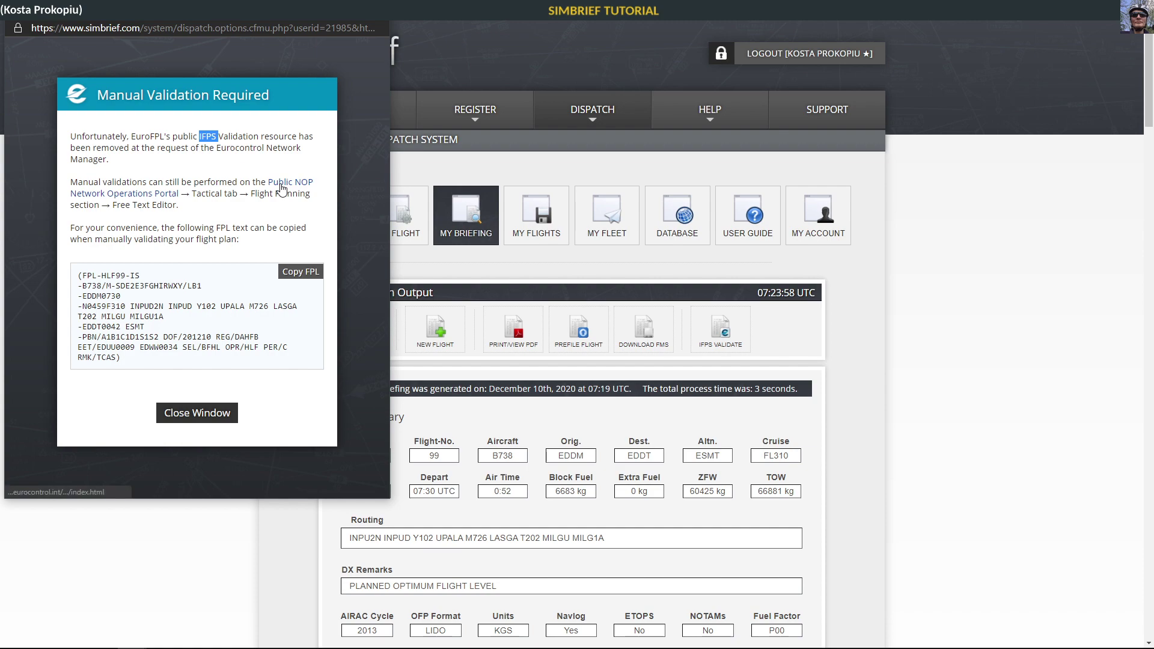
pyautogui.moveTo(139, 358); pyautogui.dragTo(62, 279)
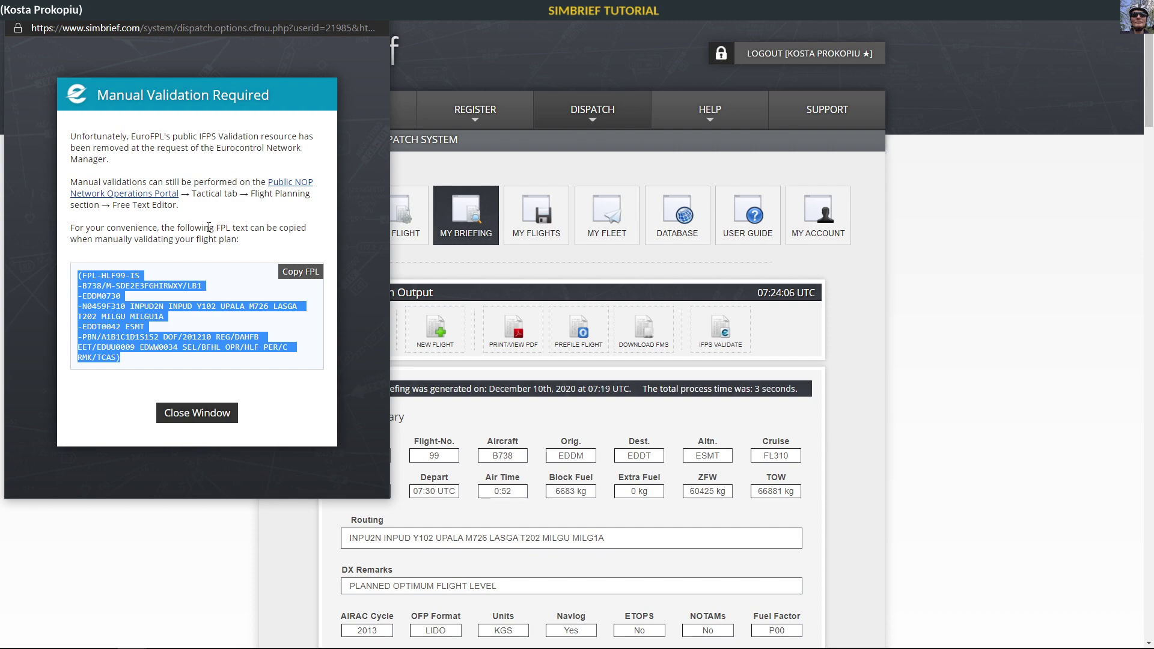
pyautogui.click(197, 413)
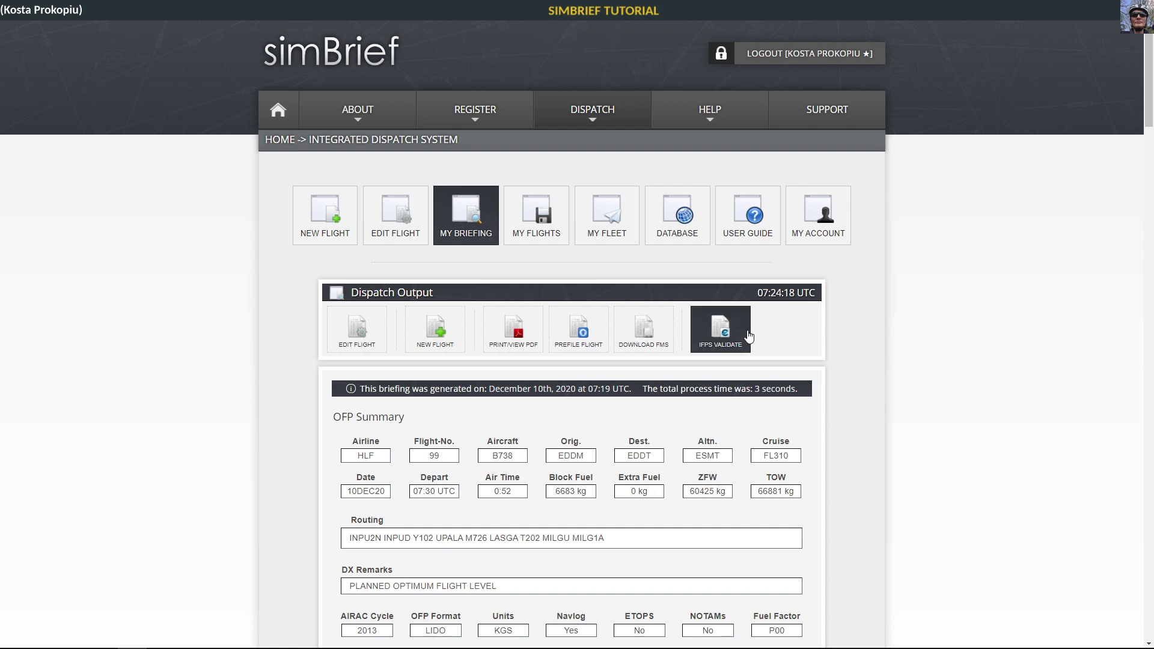
# Step: Review the briefing once more from the OFP summary and route map to the planned fuel and flight log
pyautogui.scroll(-3, 773, 331)
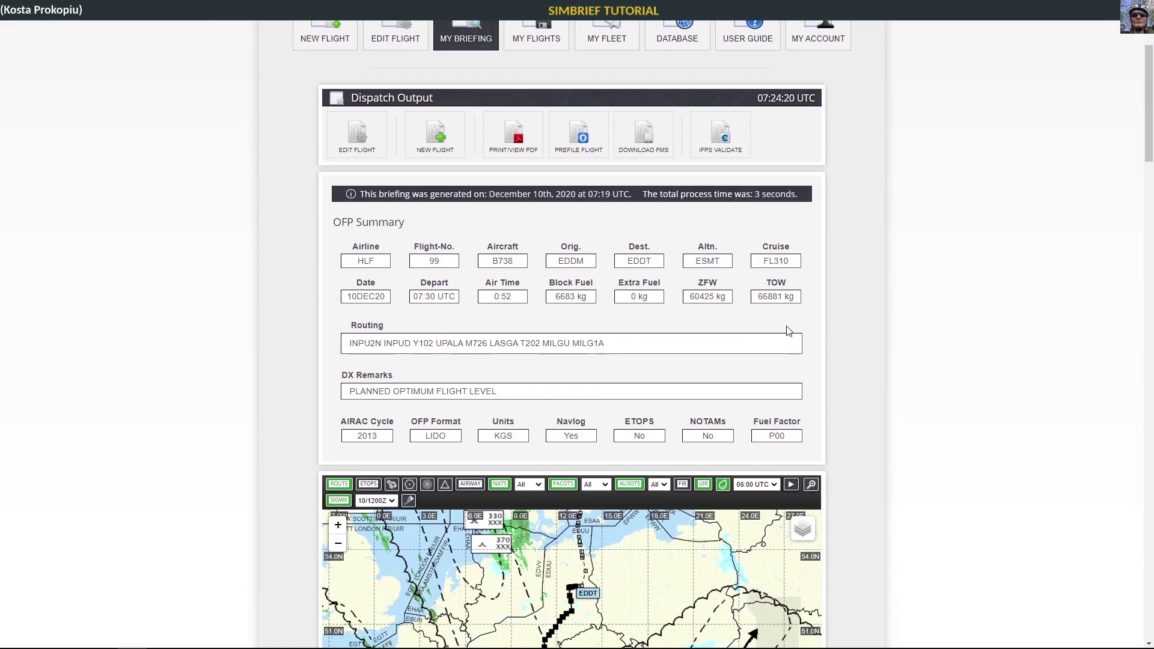
pyautogui.scroll(3, 789, 332)
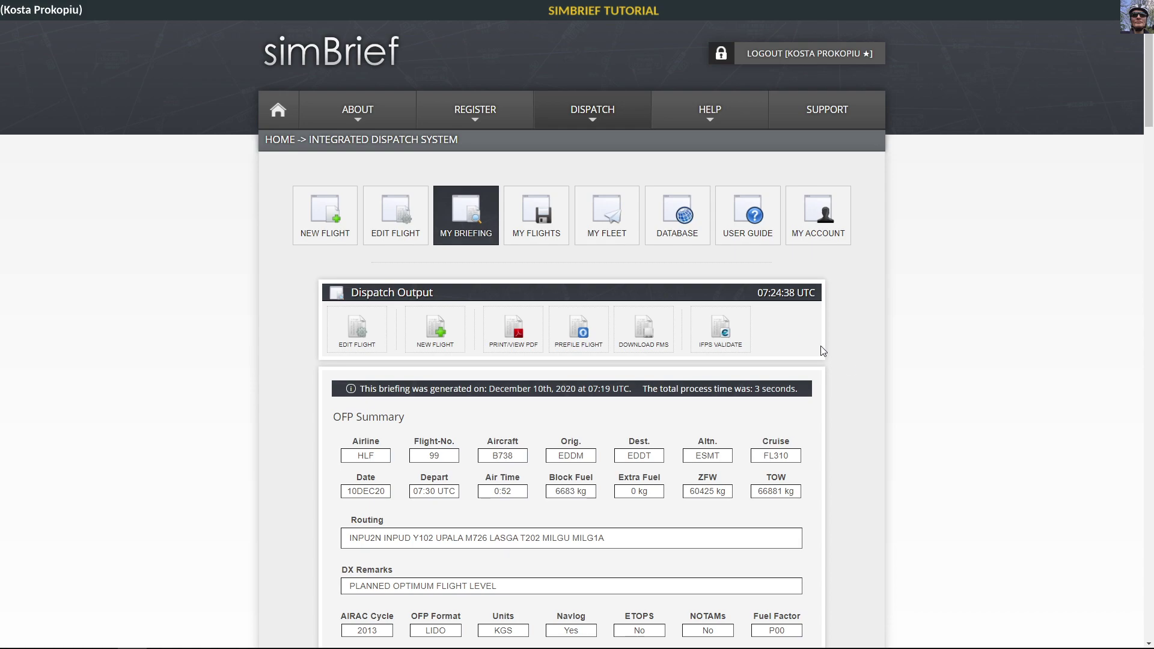
pyautogui.scroll(-5, 859, 373)
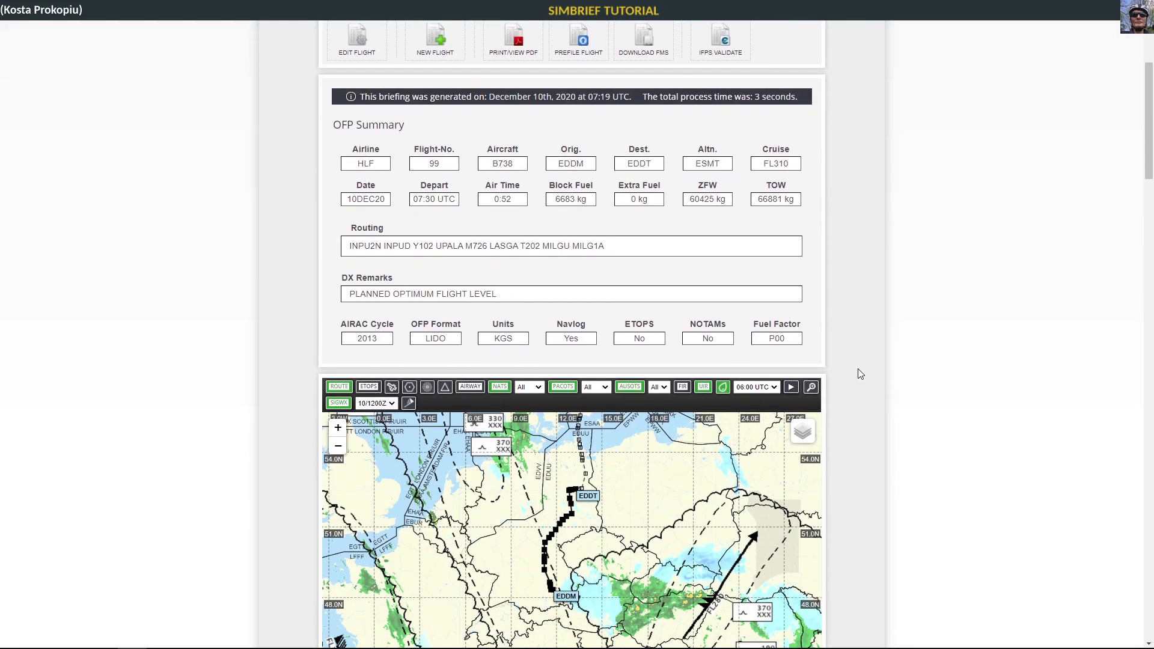
pyautogui.scroll(-5, 860, 370)
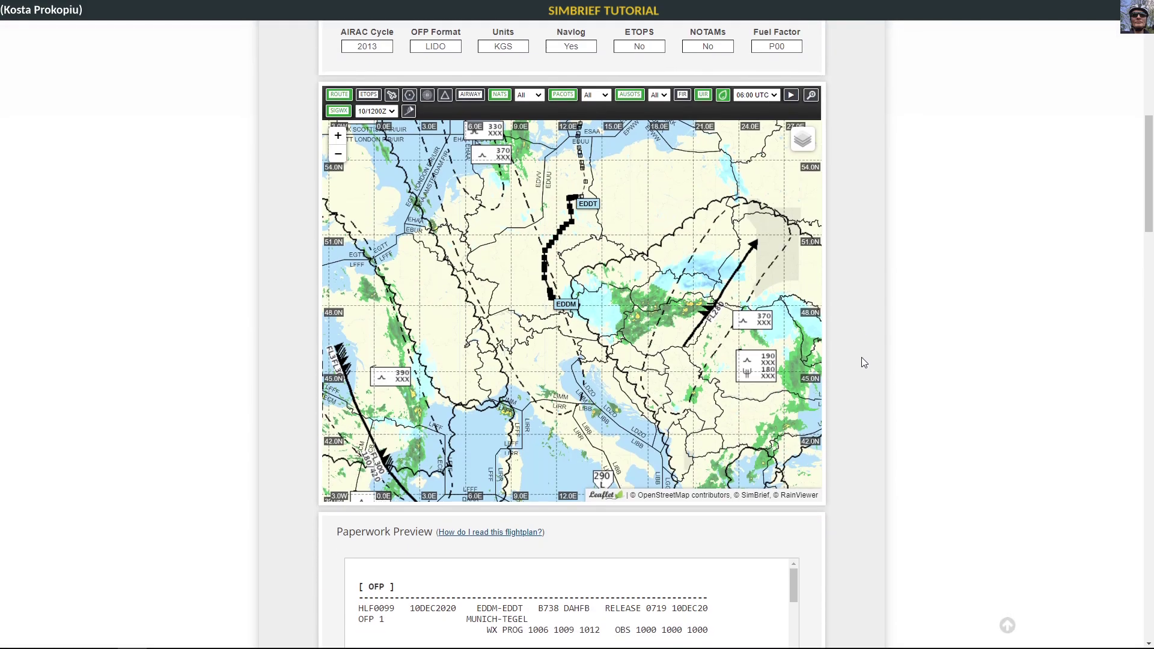
pyautogui.scroll(-8, 864, 362)
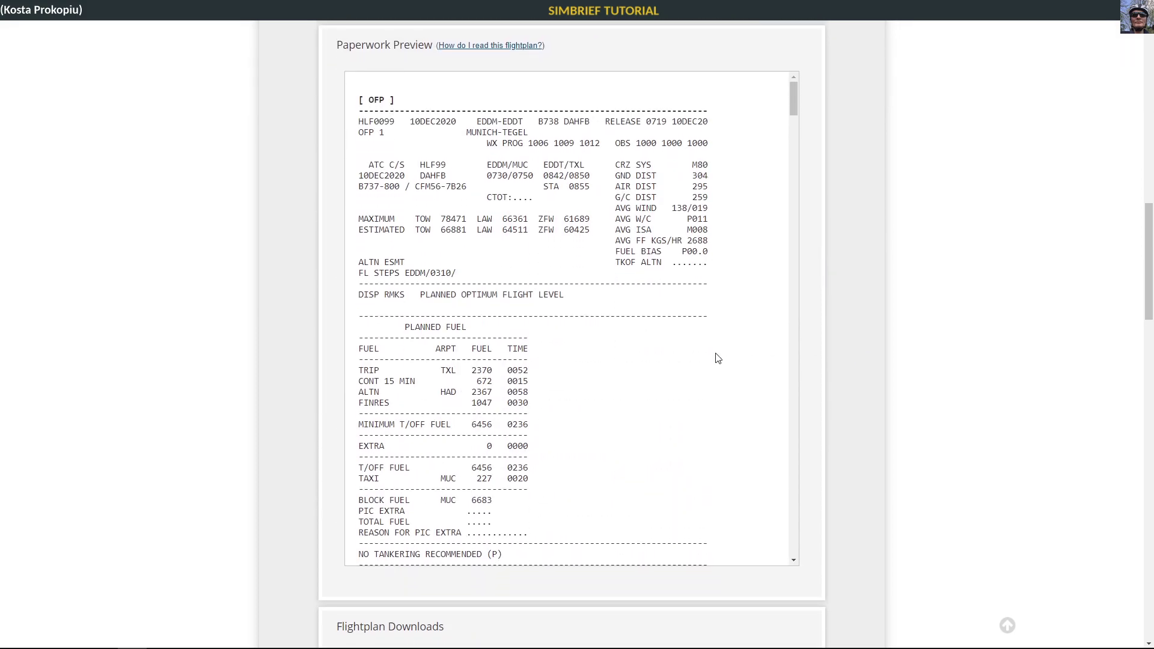
pyautogui.scroll(-15, 718, 359)
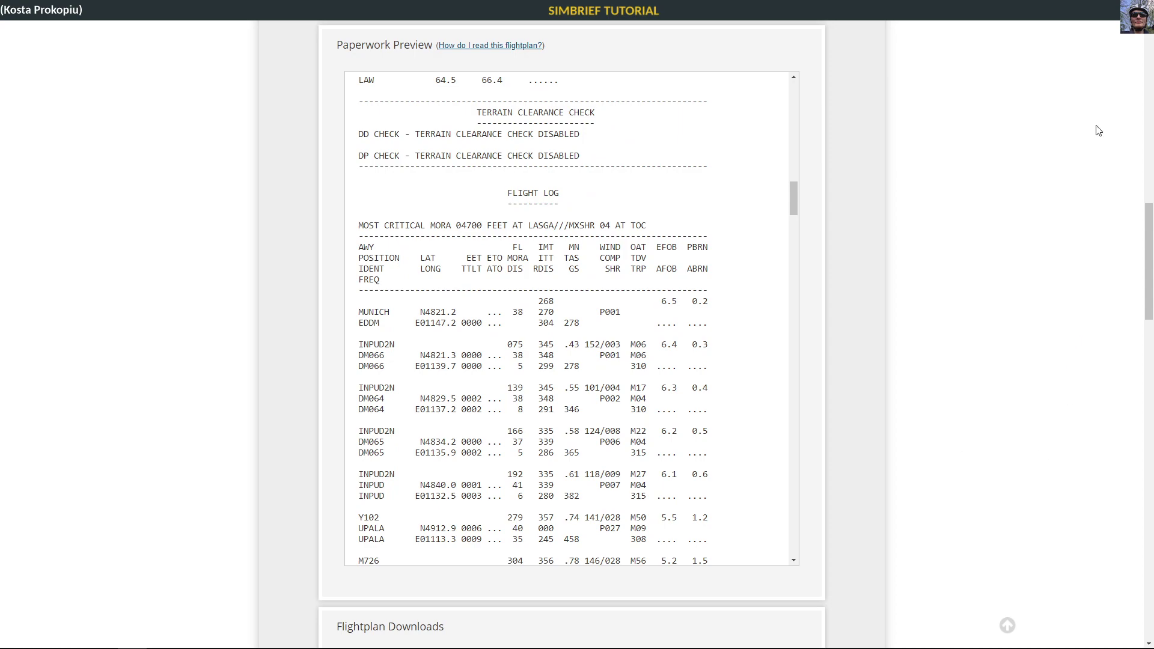
pyautogui.moveTo(1100, 6)
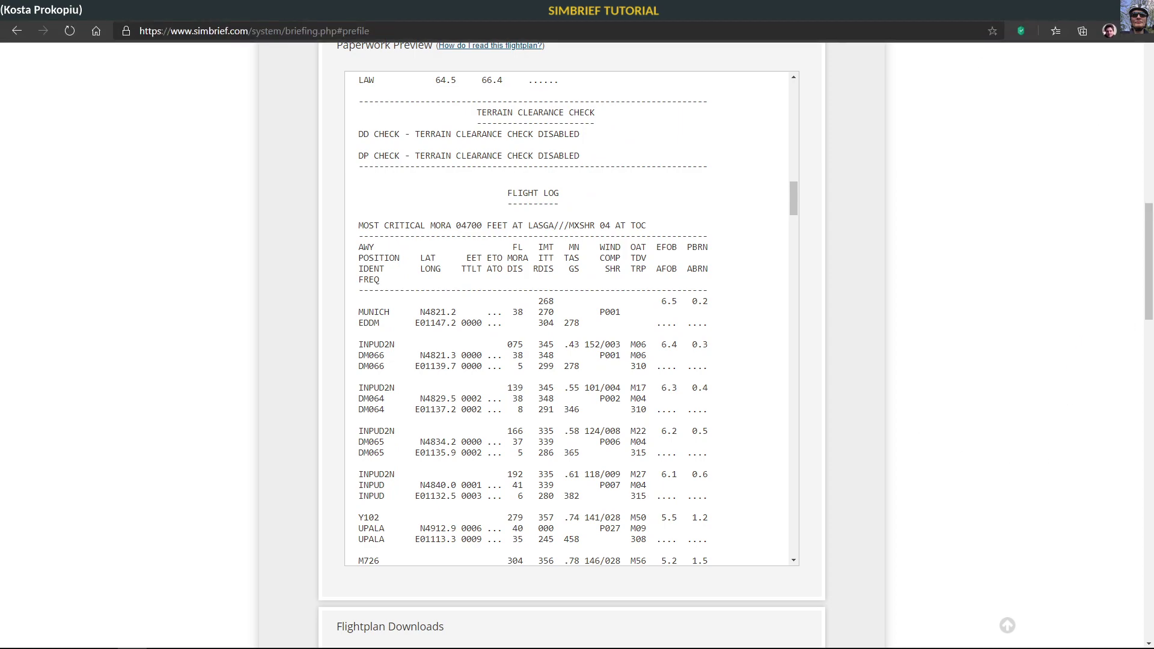